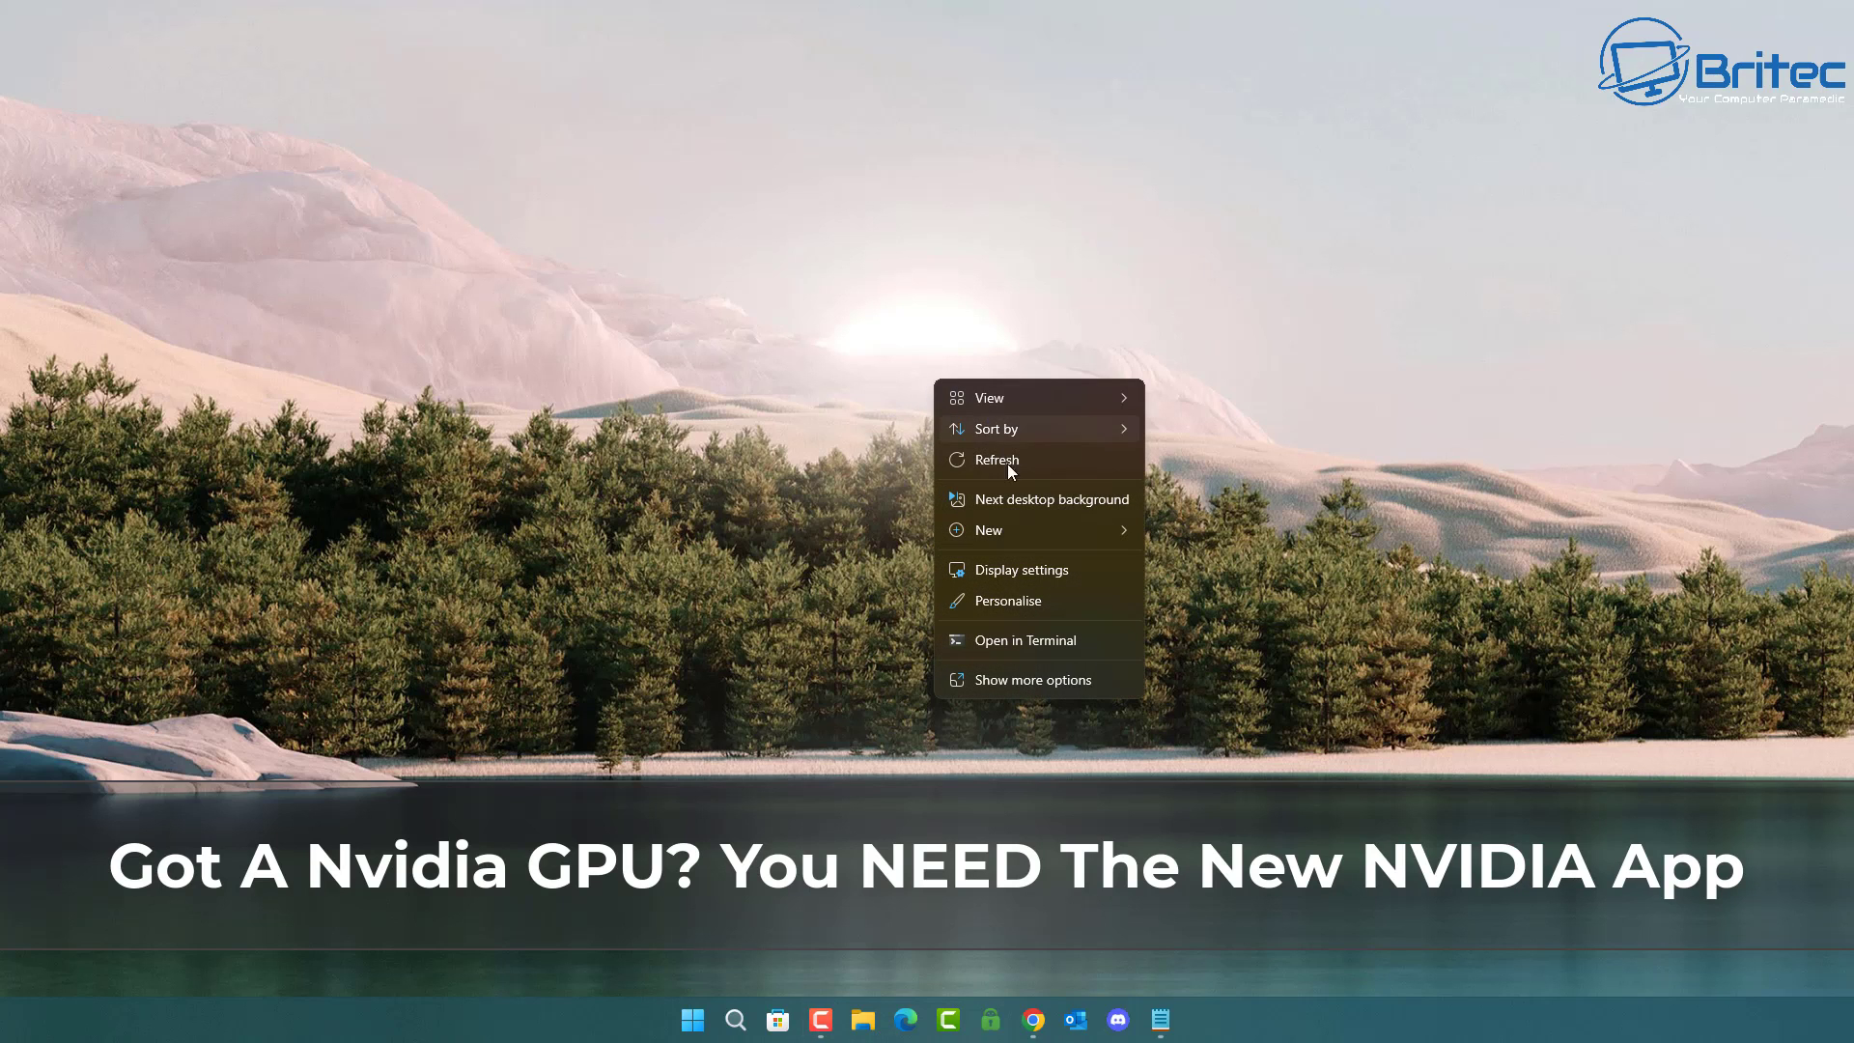
Open NVIDIA Control Panel from the desktop menu and view the Image Scaling description in Manage 3D Settings.
click(1007, 688)
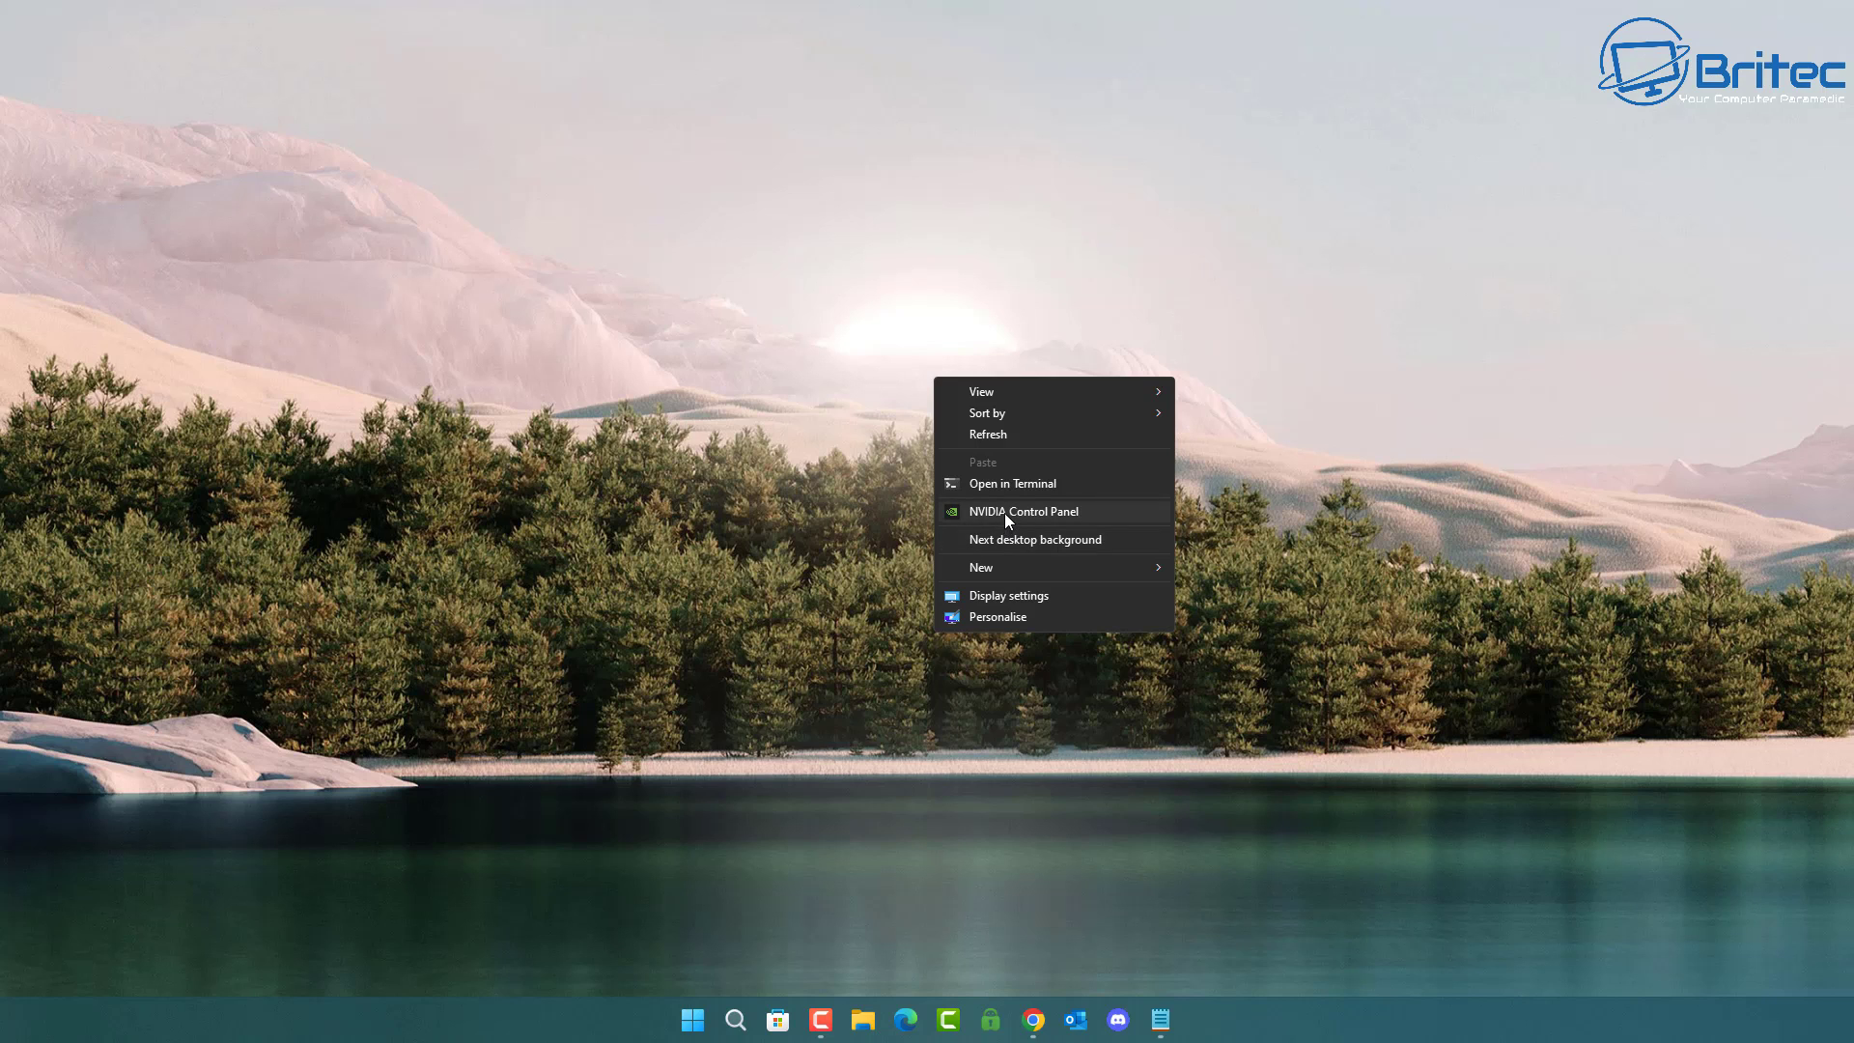
click(1004, 513)
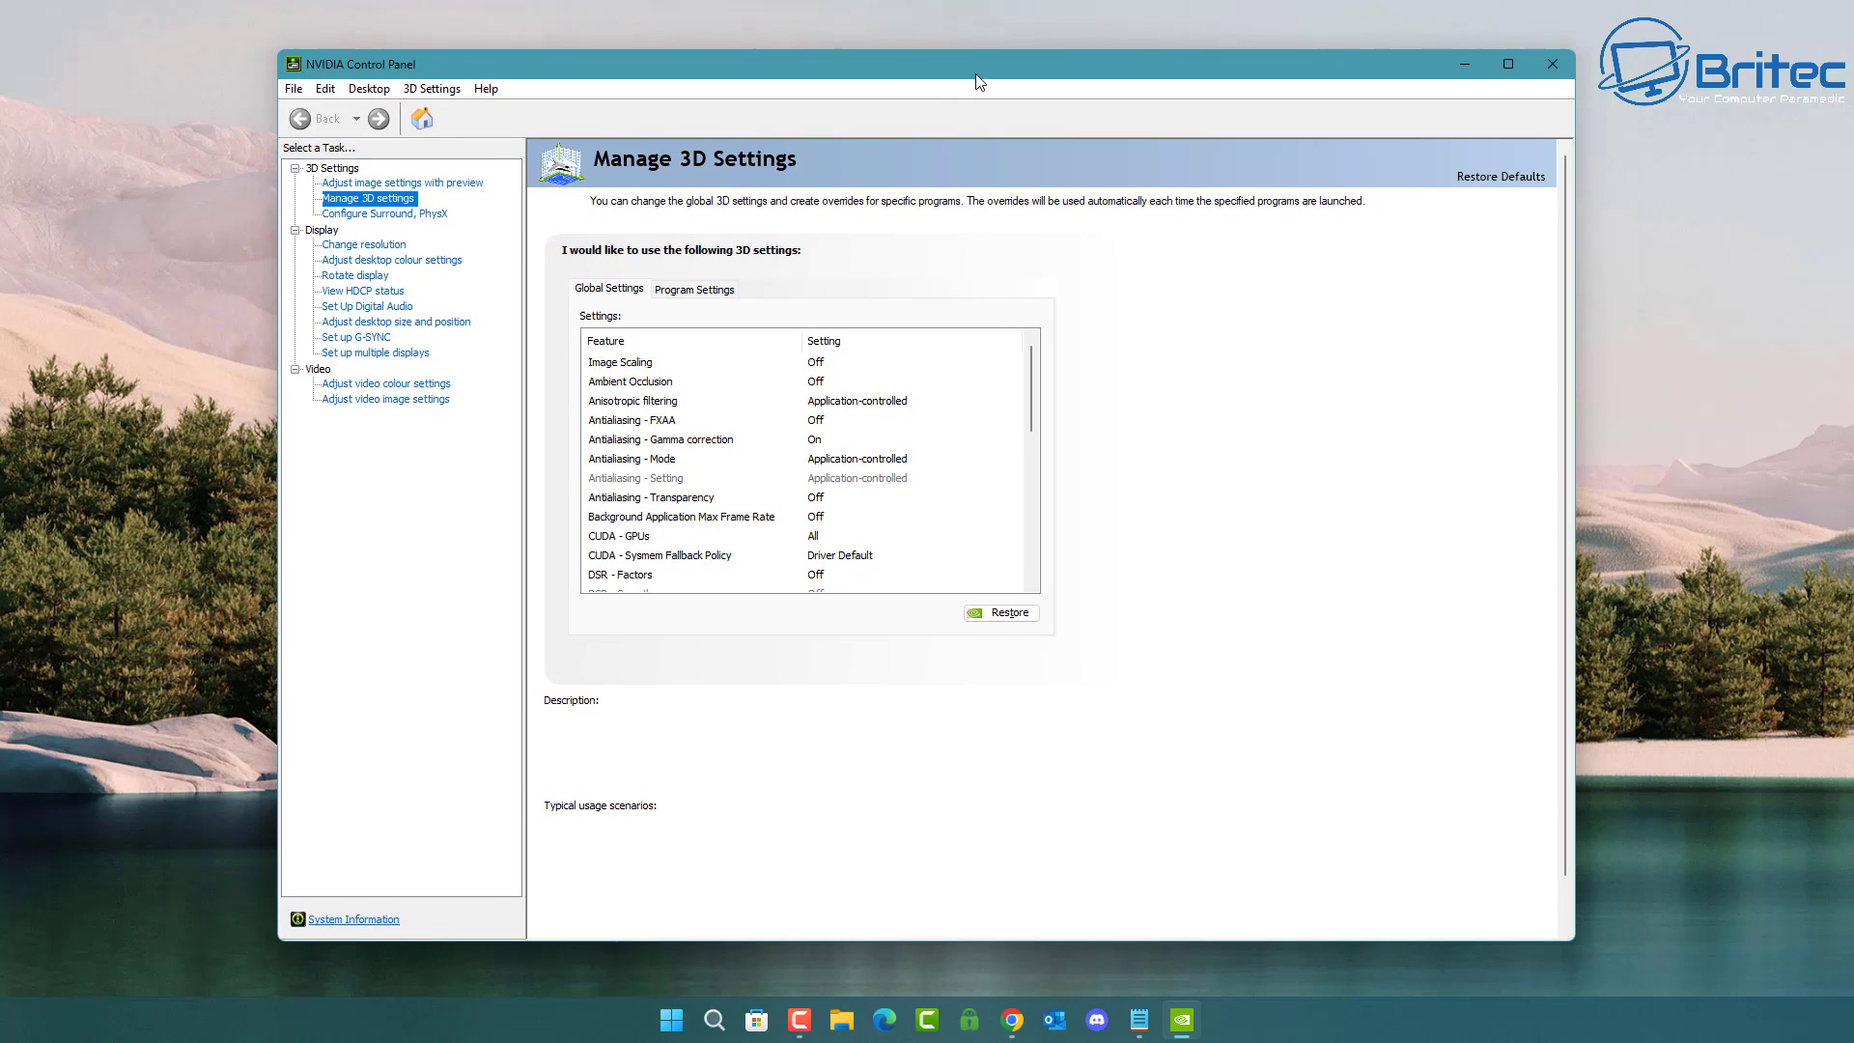
mouse_move(756, 357)
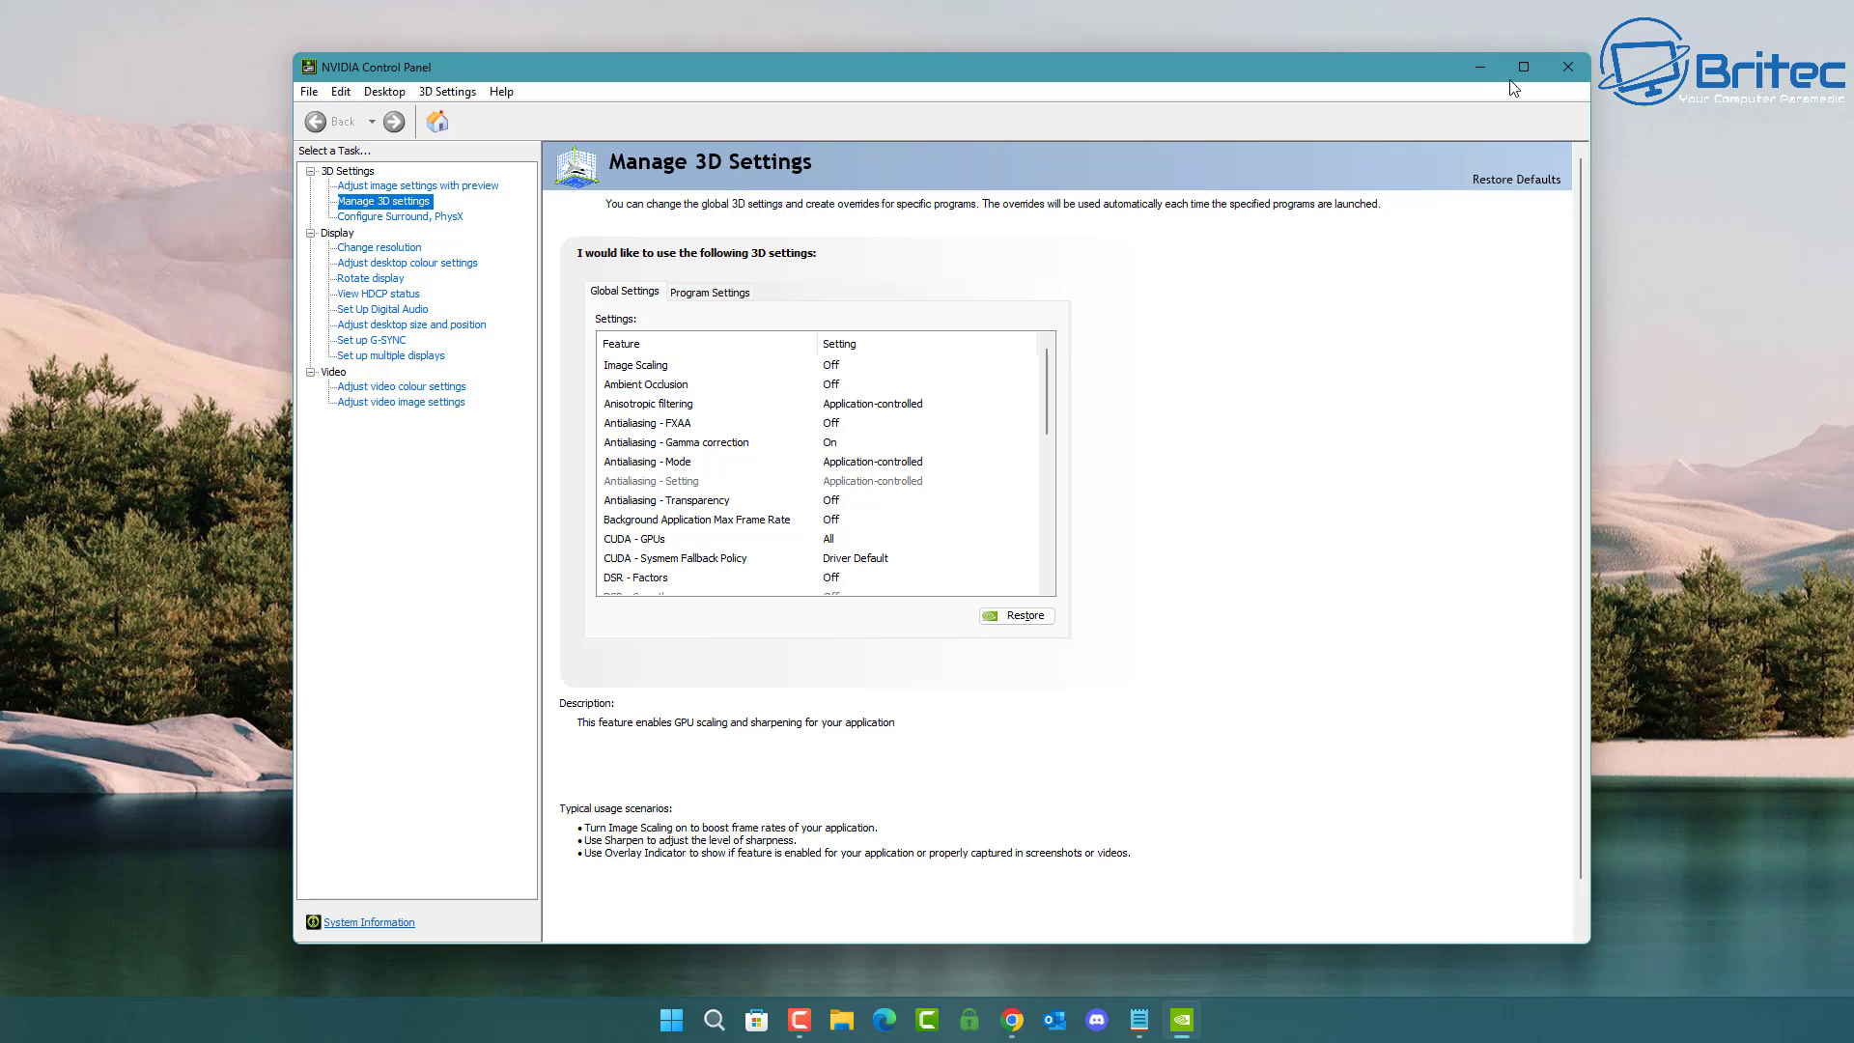
Download the NVIDIA App beta from the nvidia.com NVIDIA App page and launch its installer.
click(1483, 65)
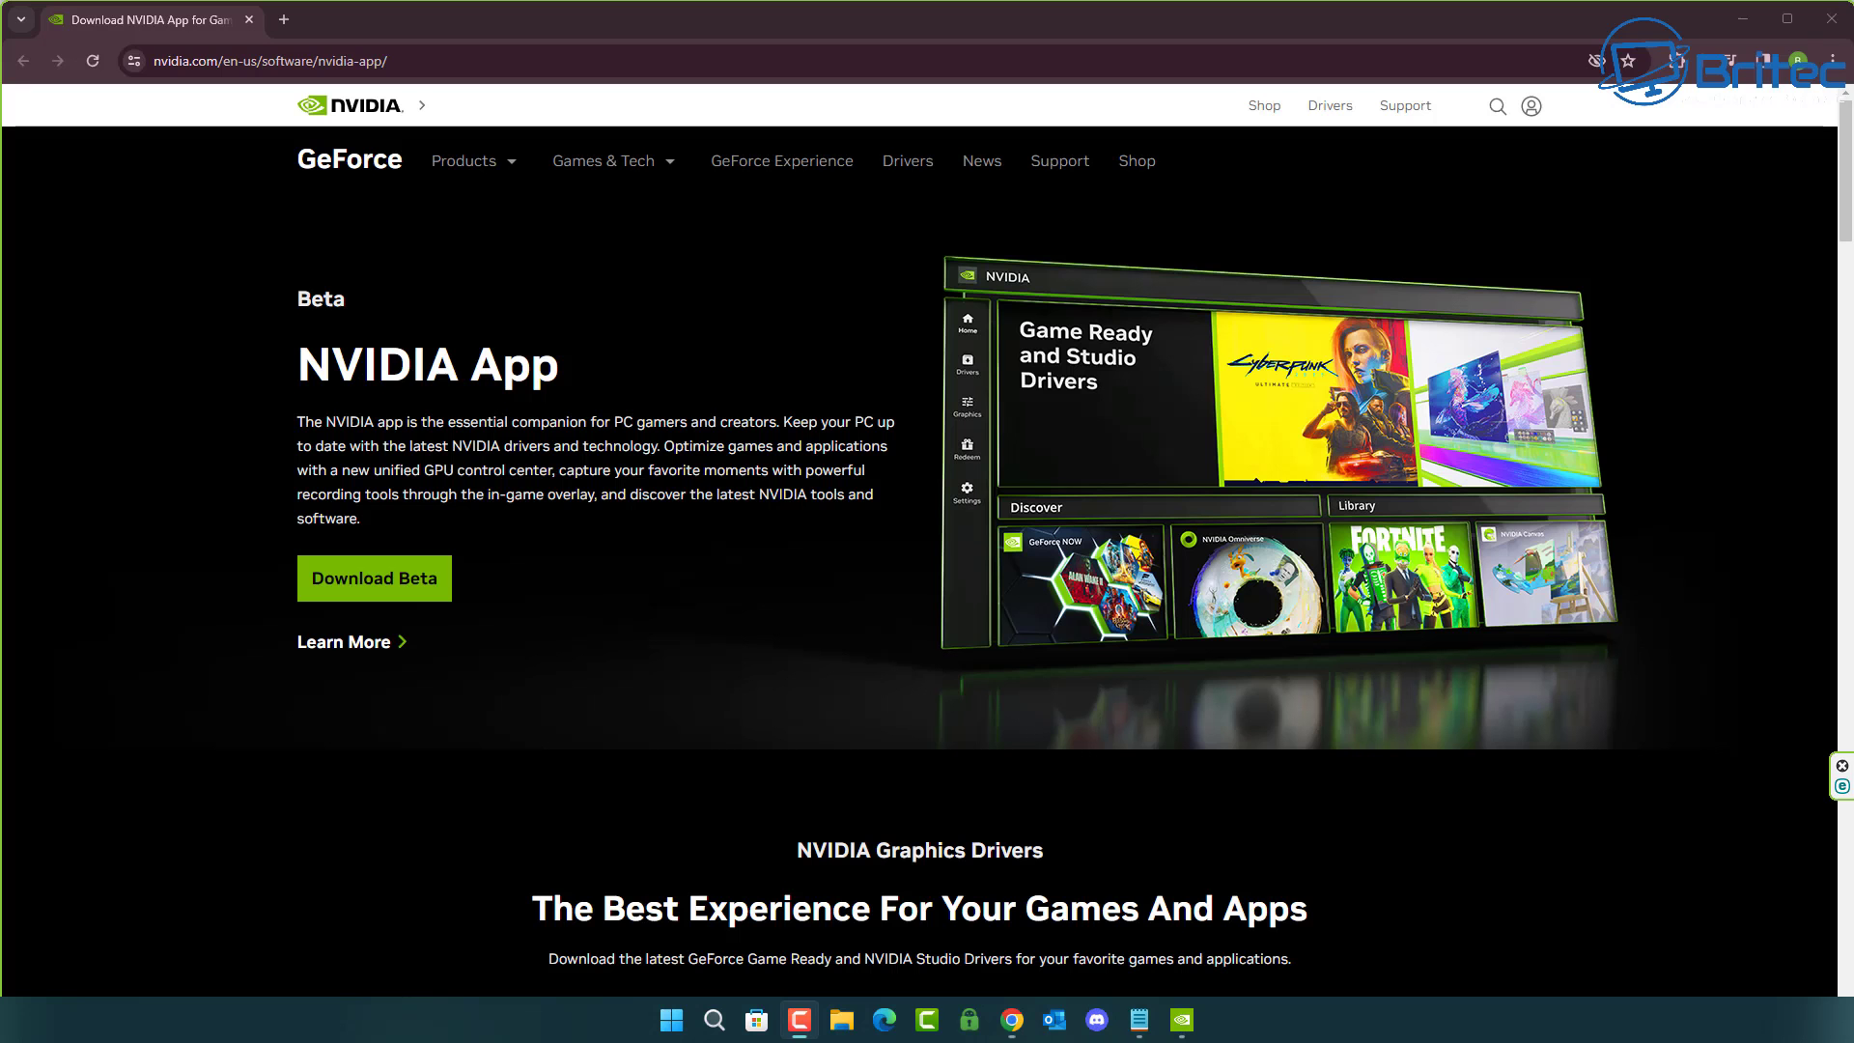
click(1655, 153)
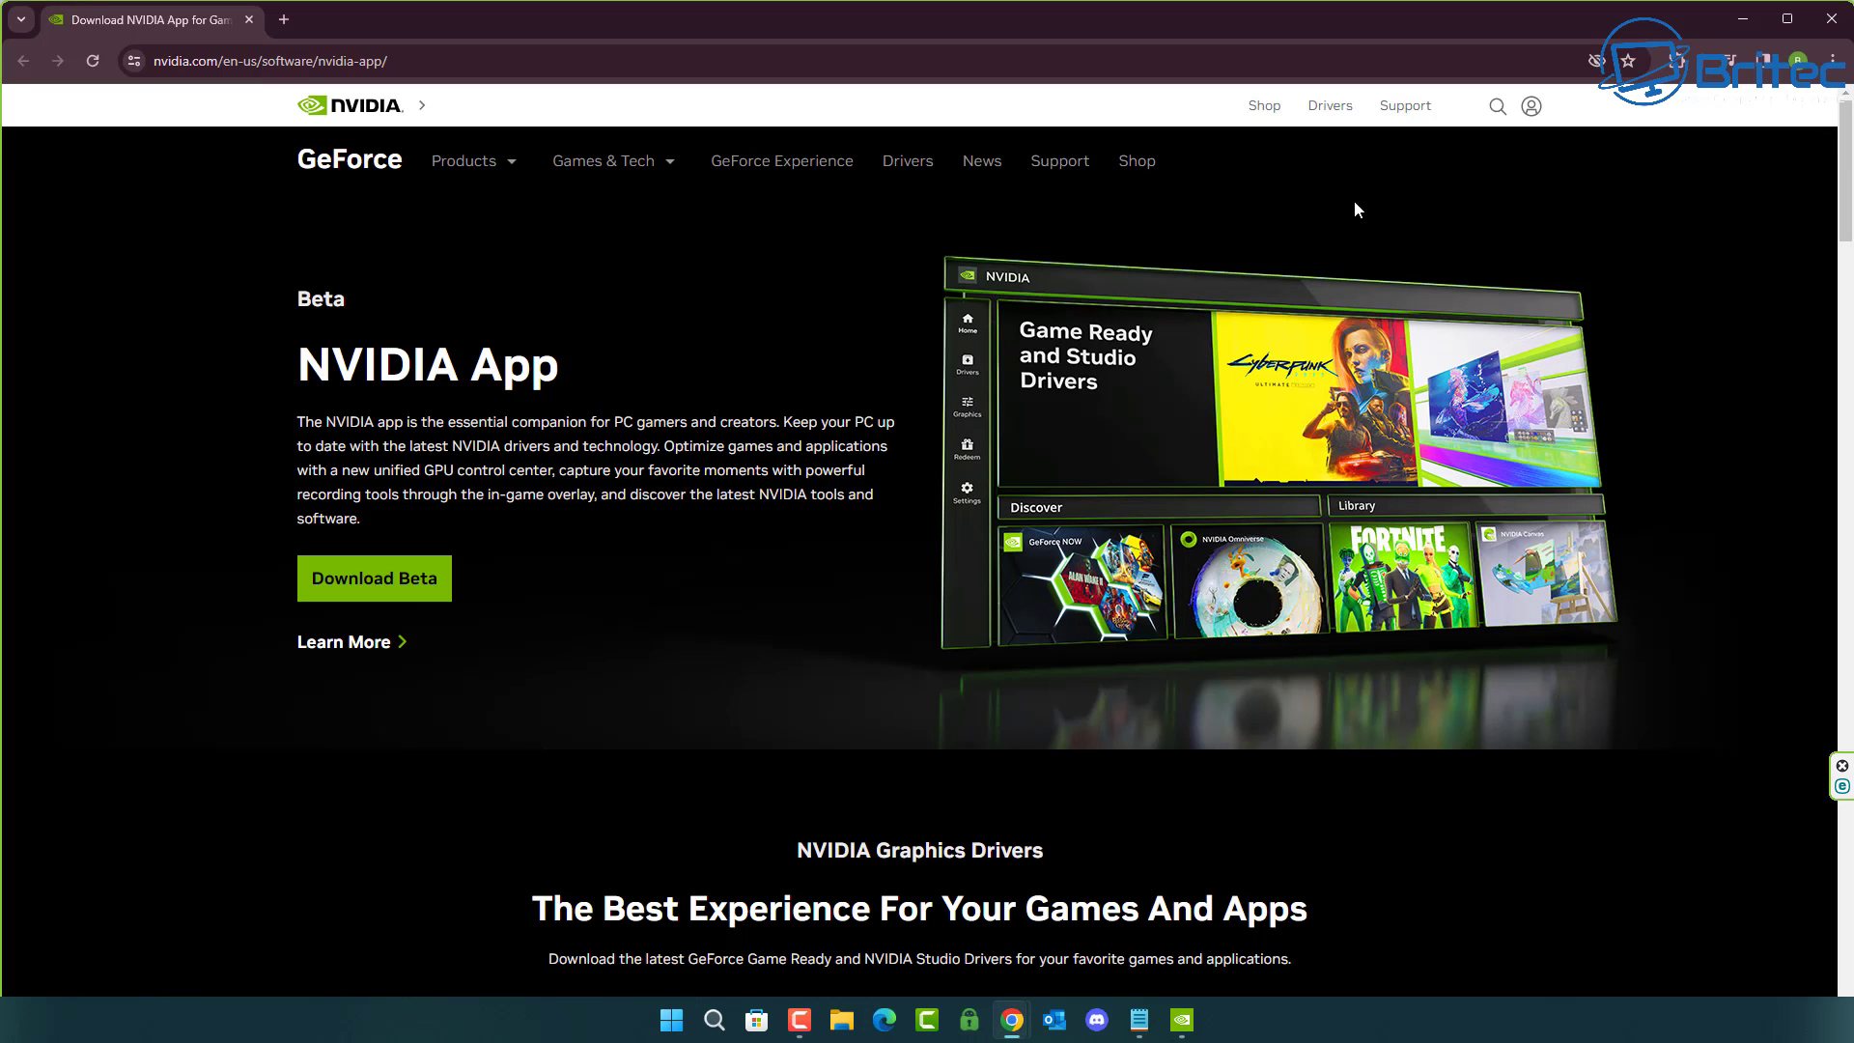
middle_click(1659, 328)
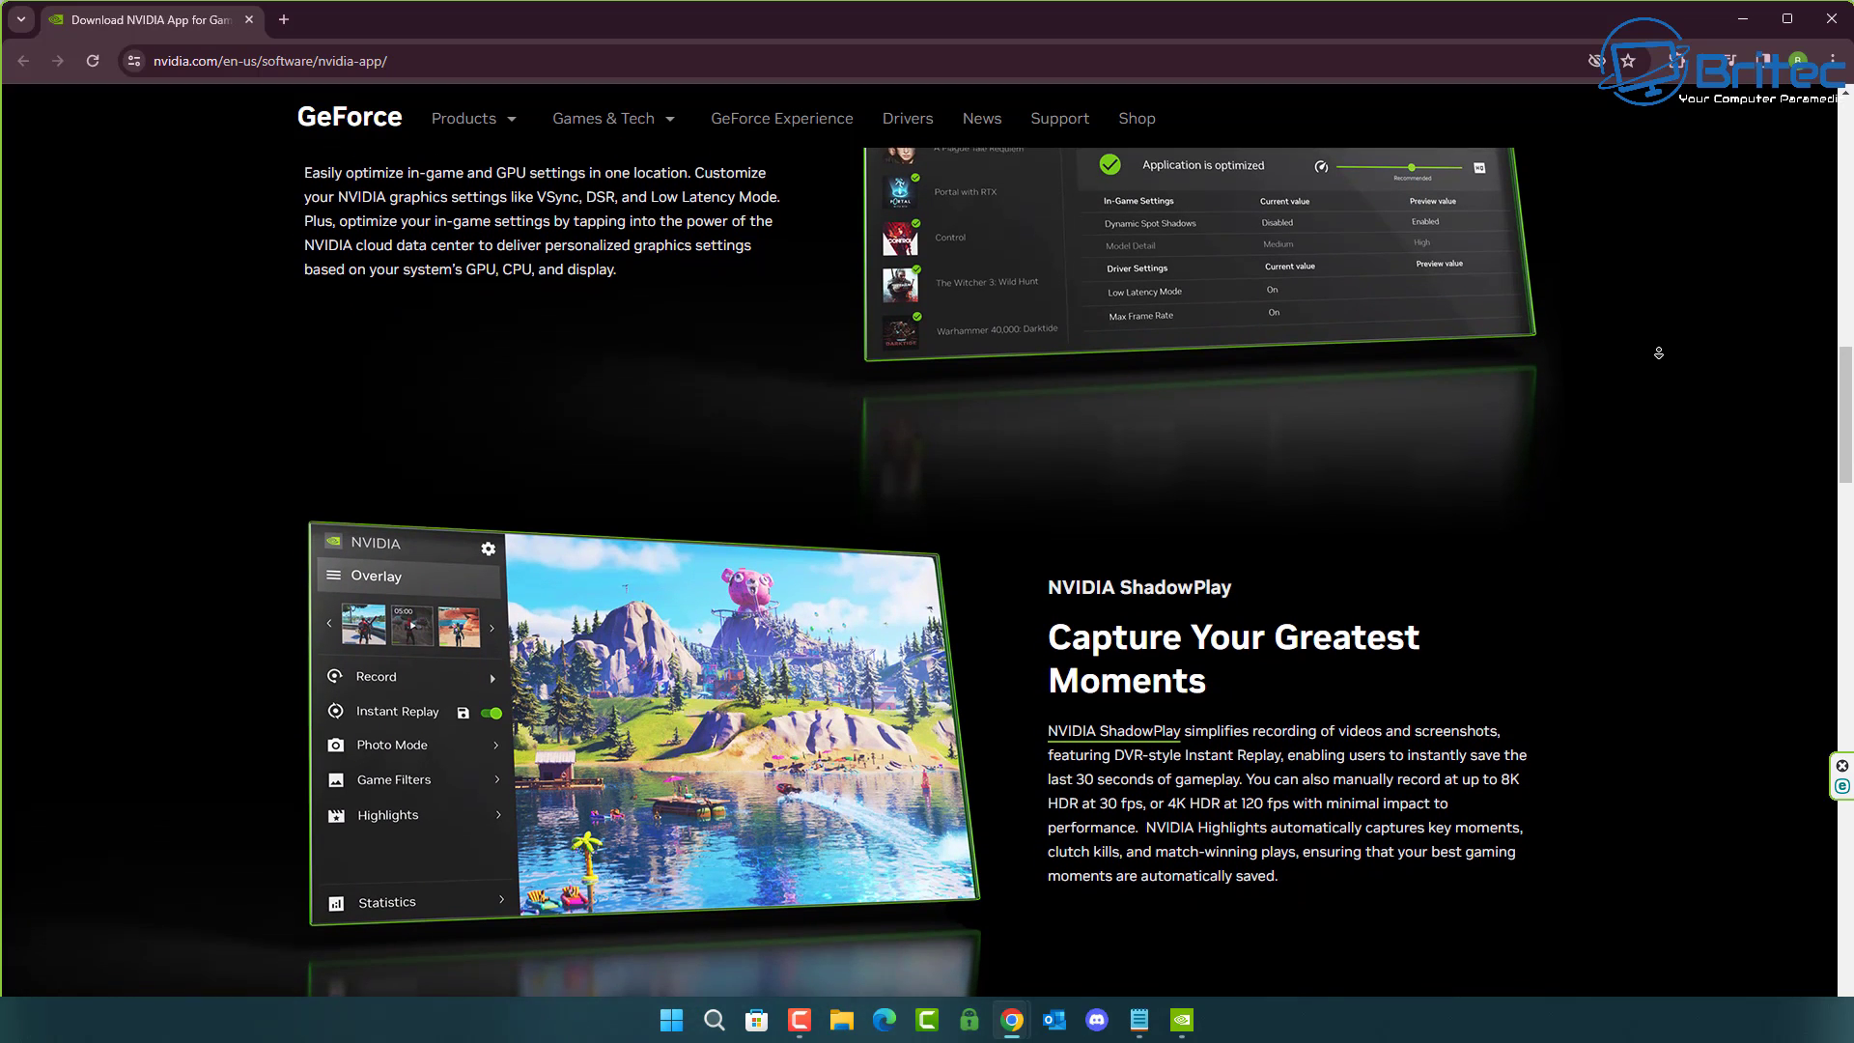
middle_click(1659, 353)
key(Home)
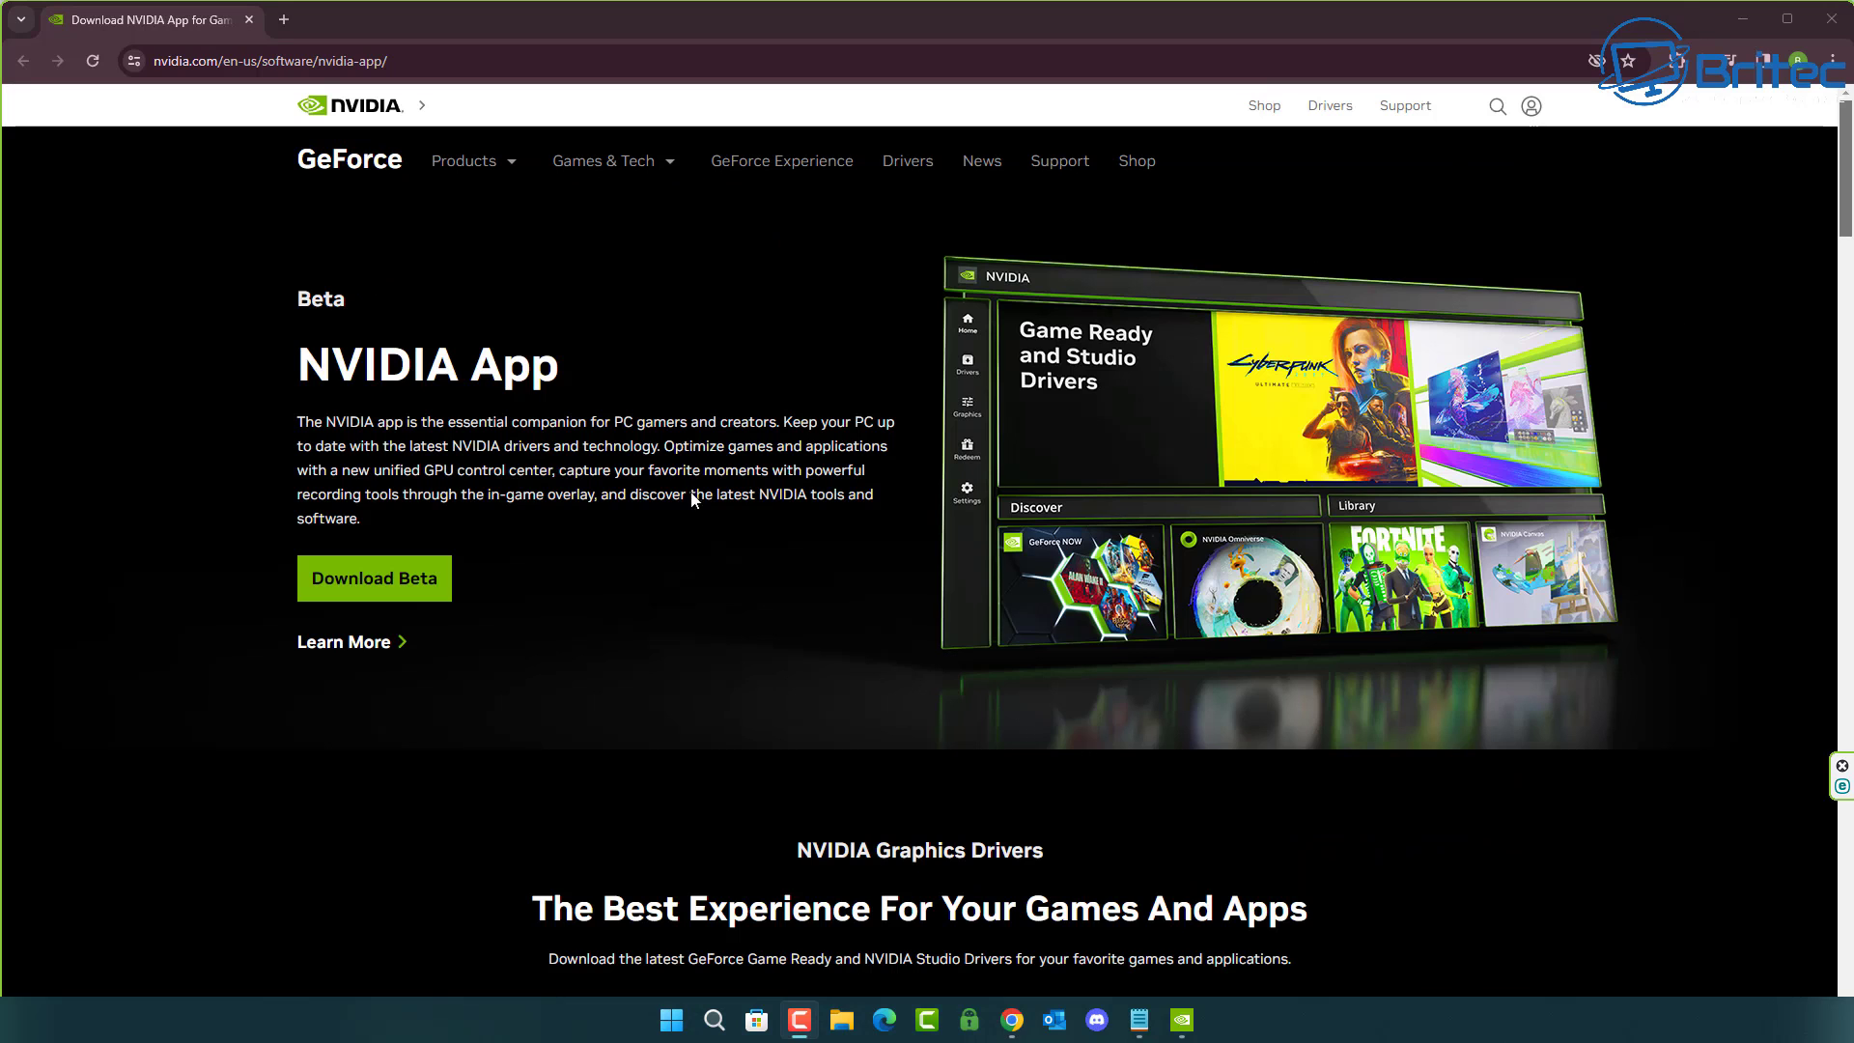
click(417, 584)
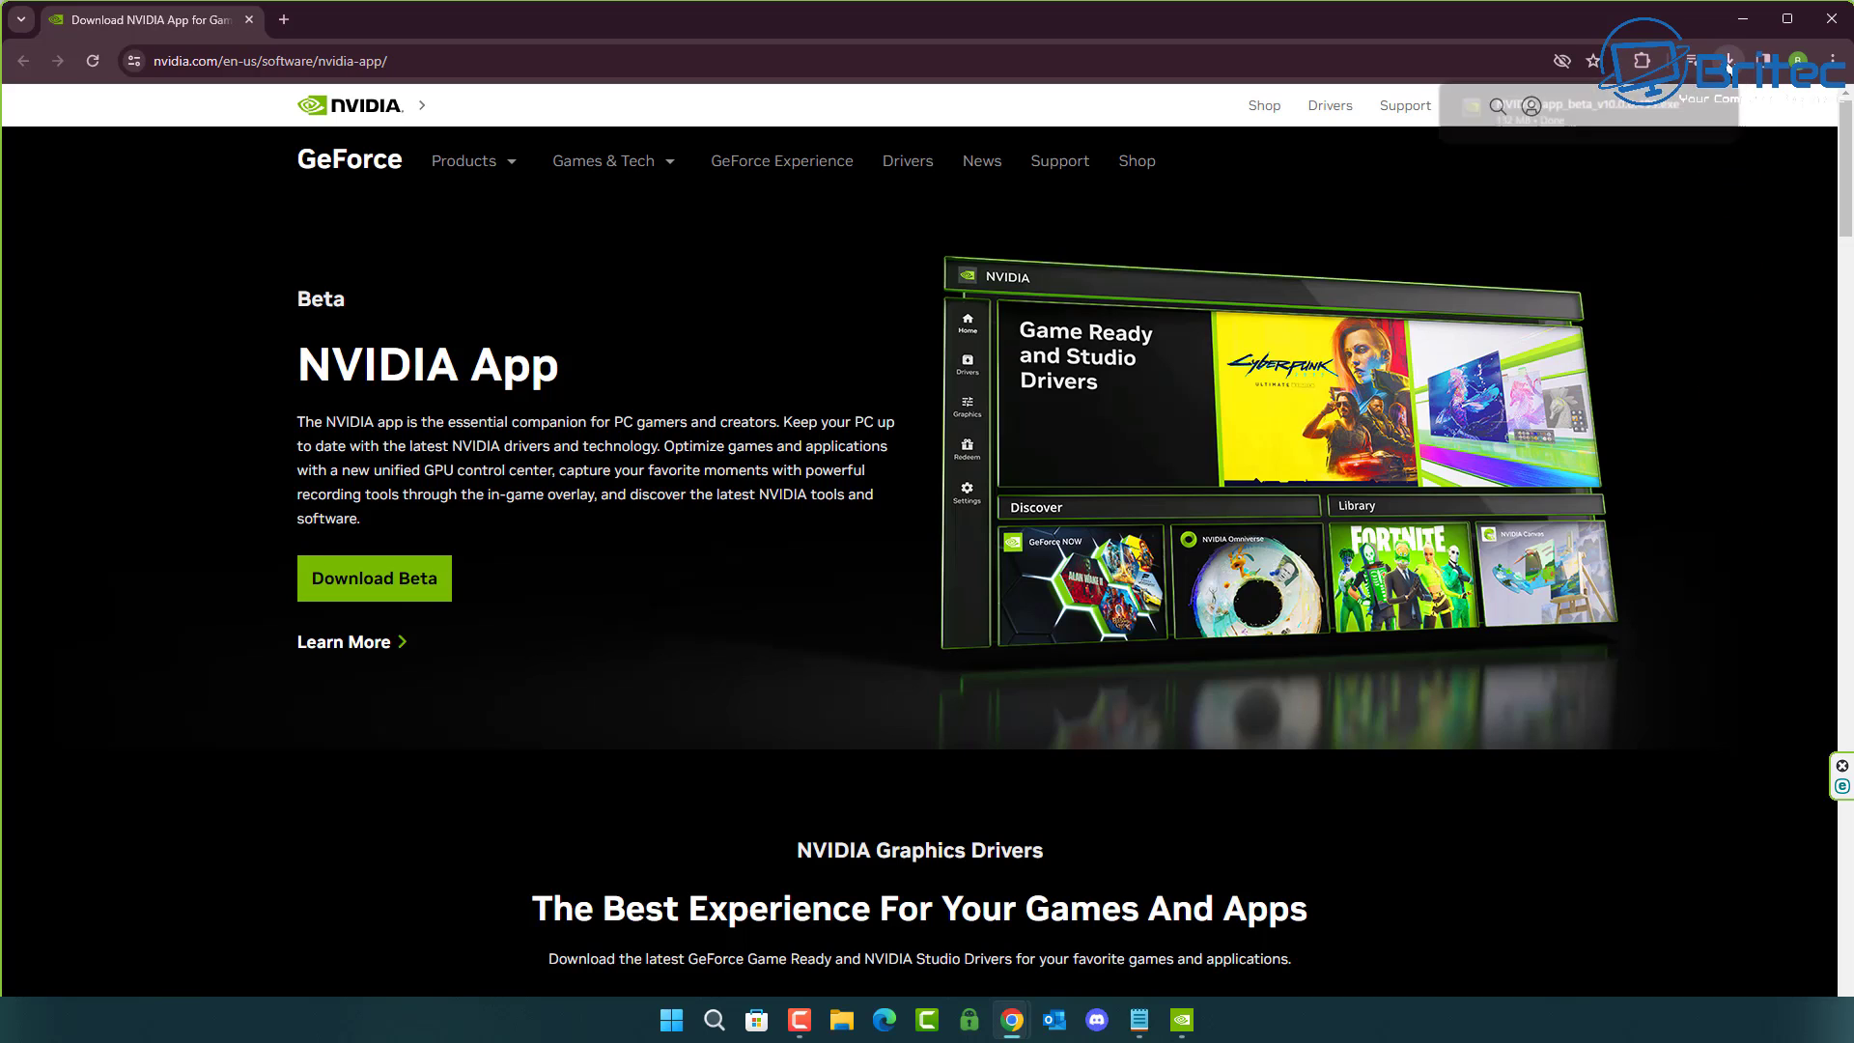
click(1572, 119)
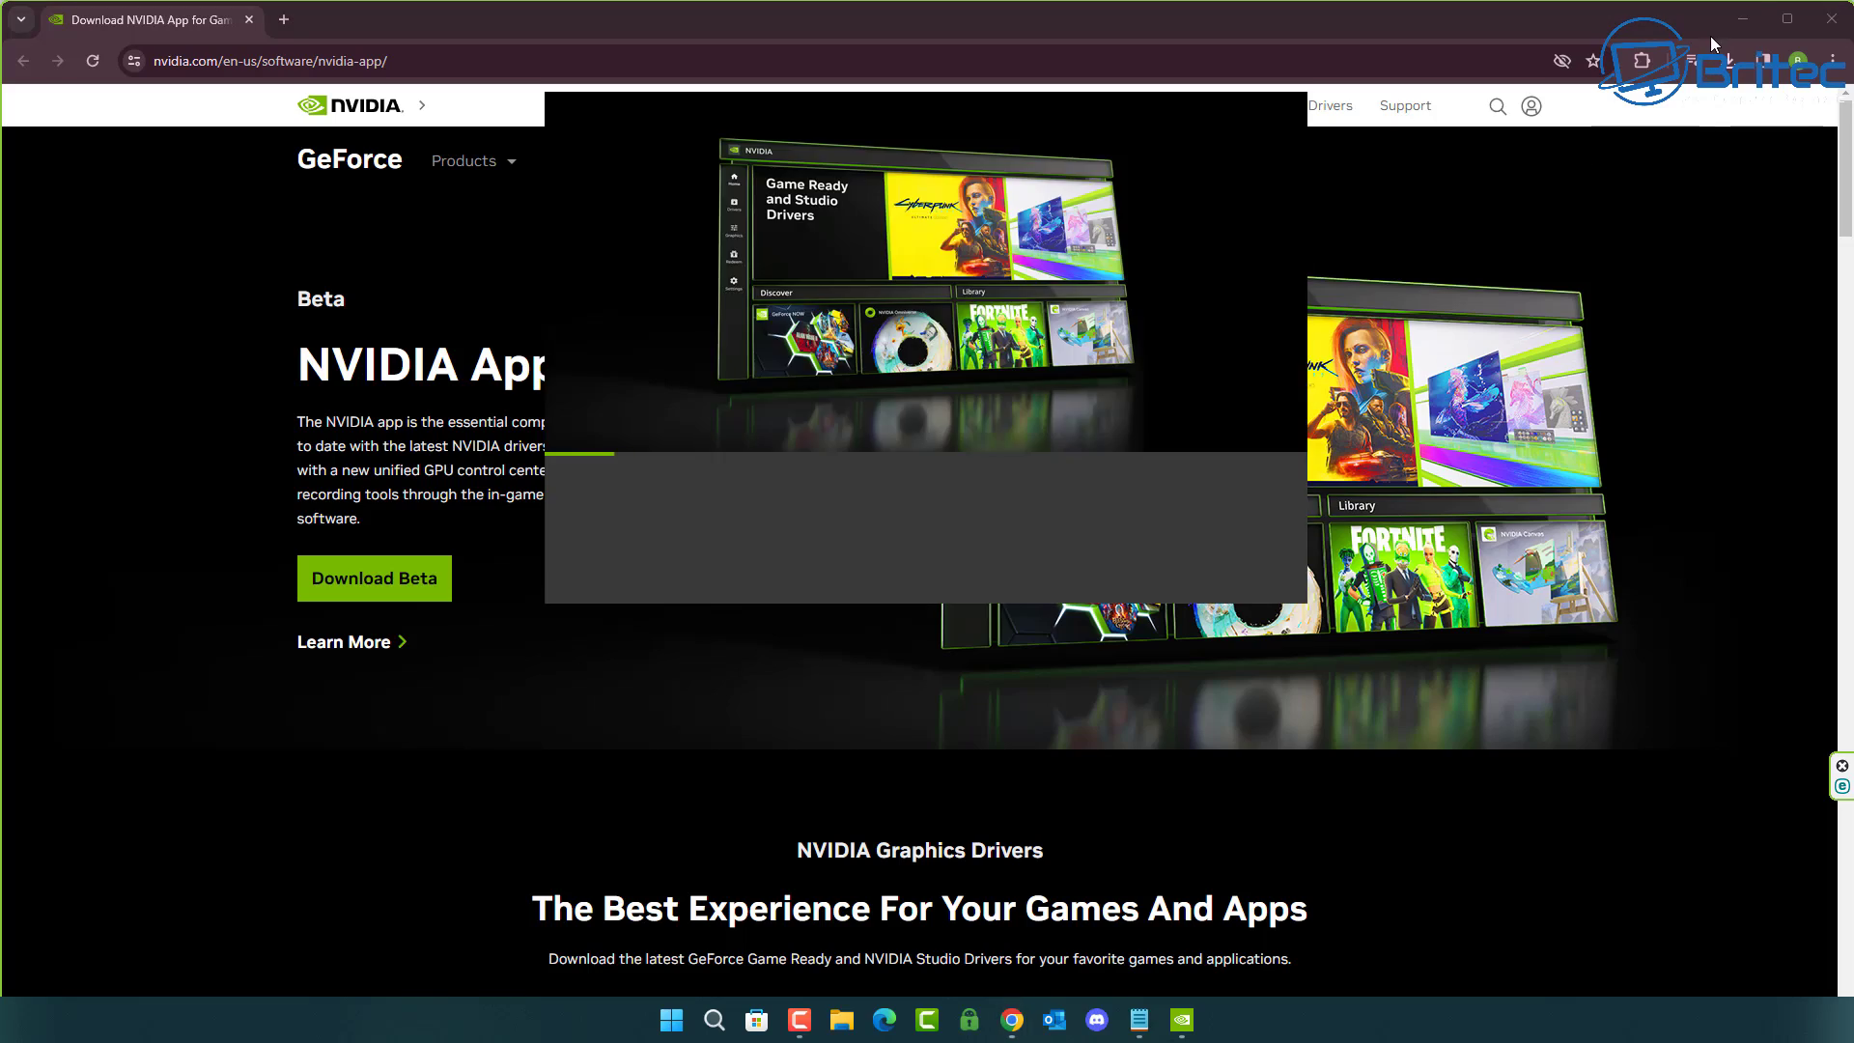
Choose the upgrade and accept the licence terms to install NVIDIA app 10.0.0.499.
click(1743, 20)
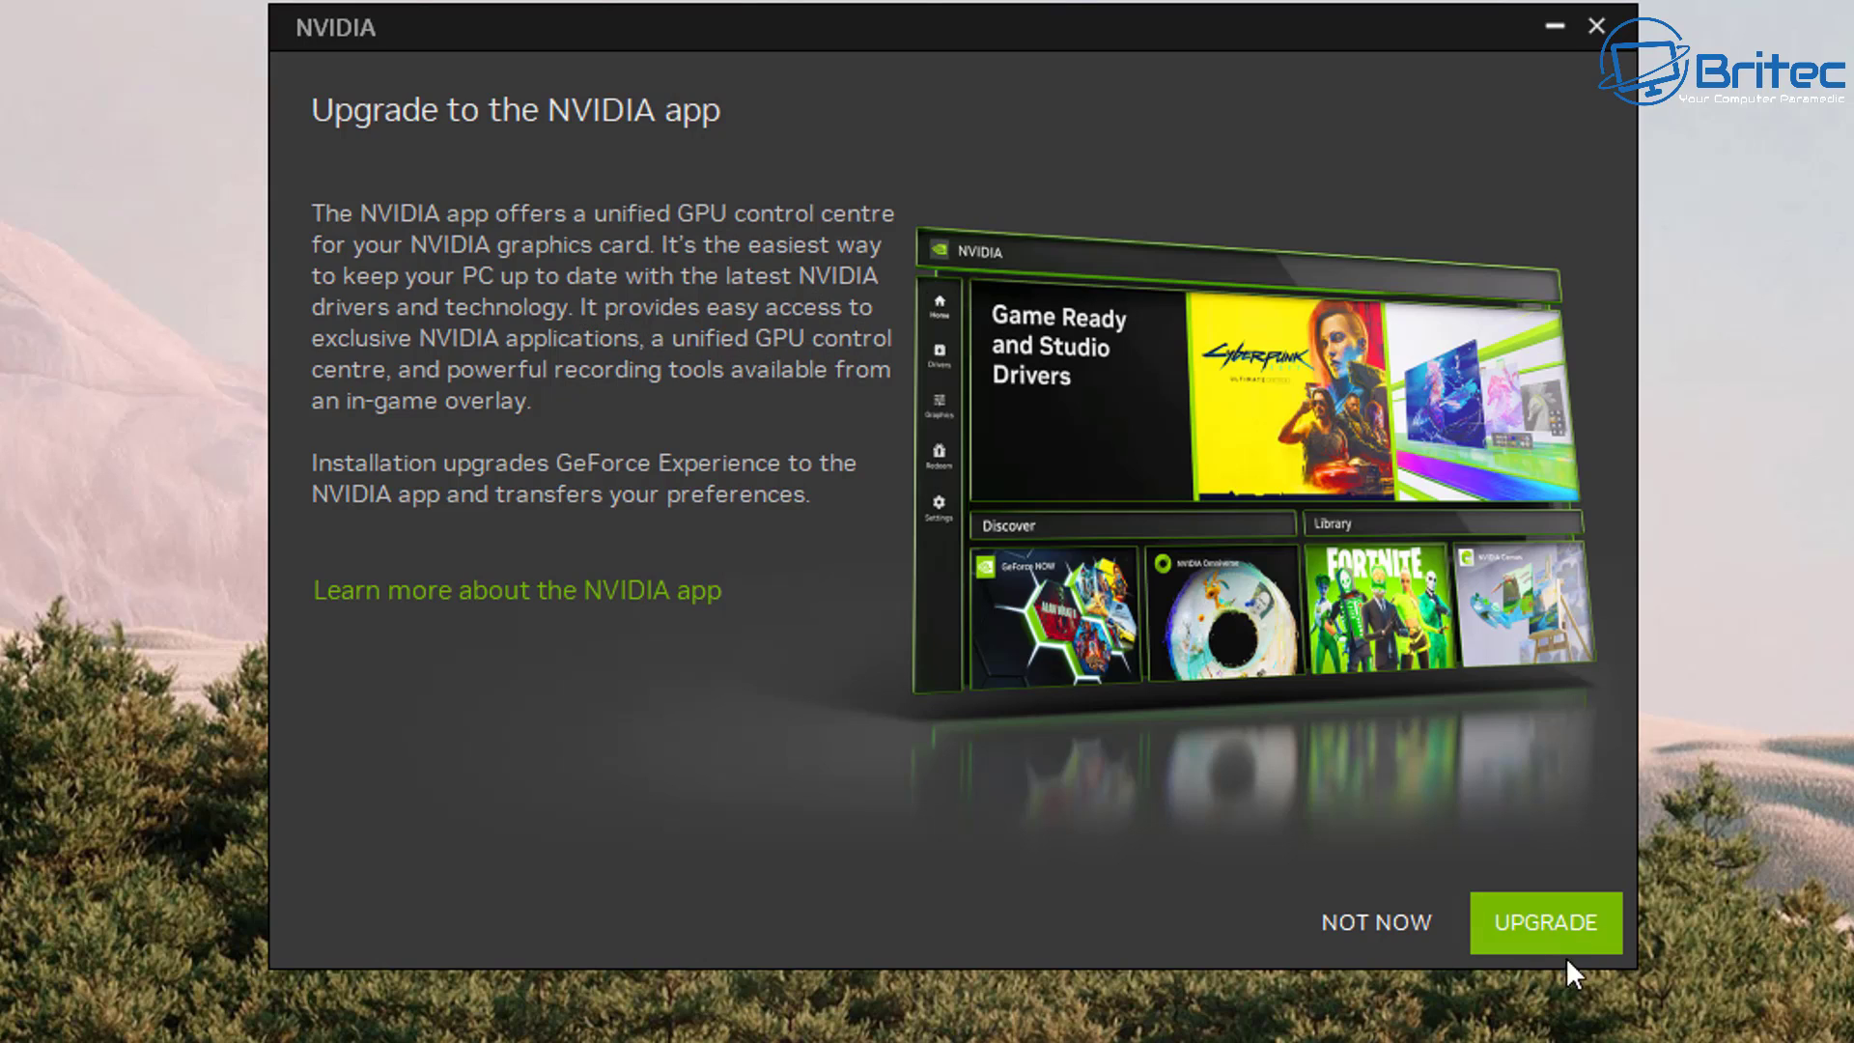
click(1574, 931)
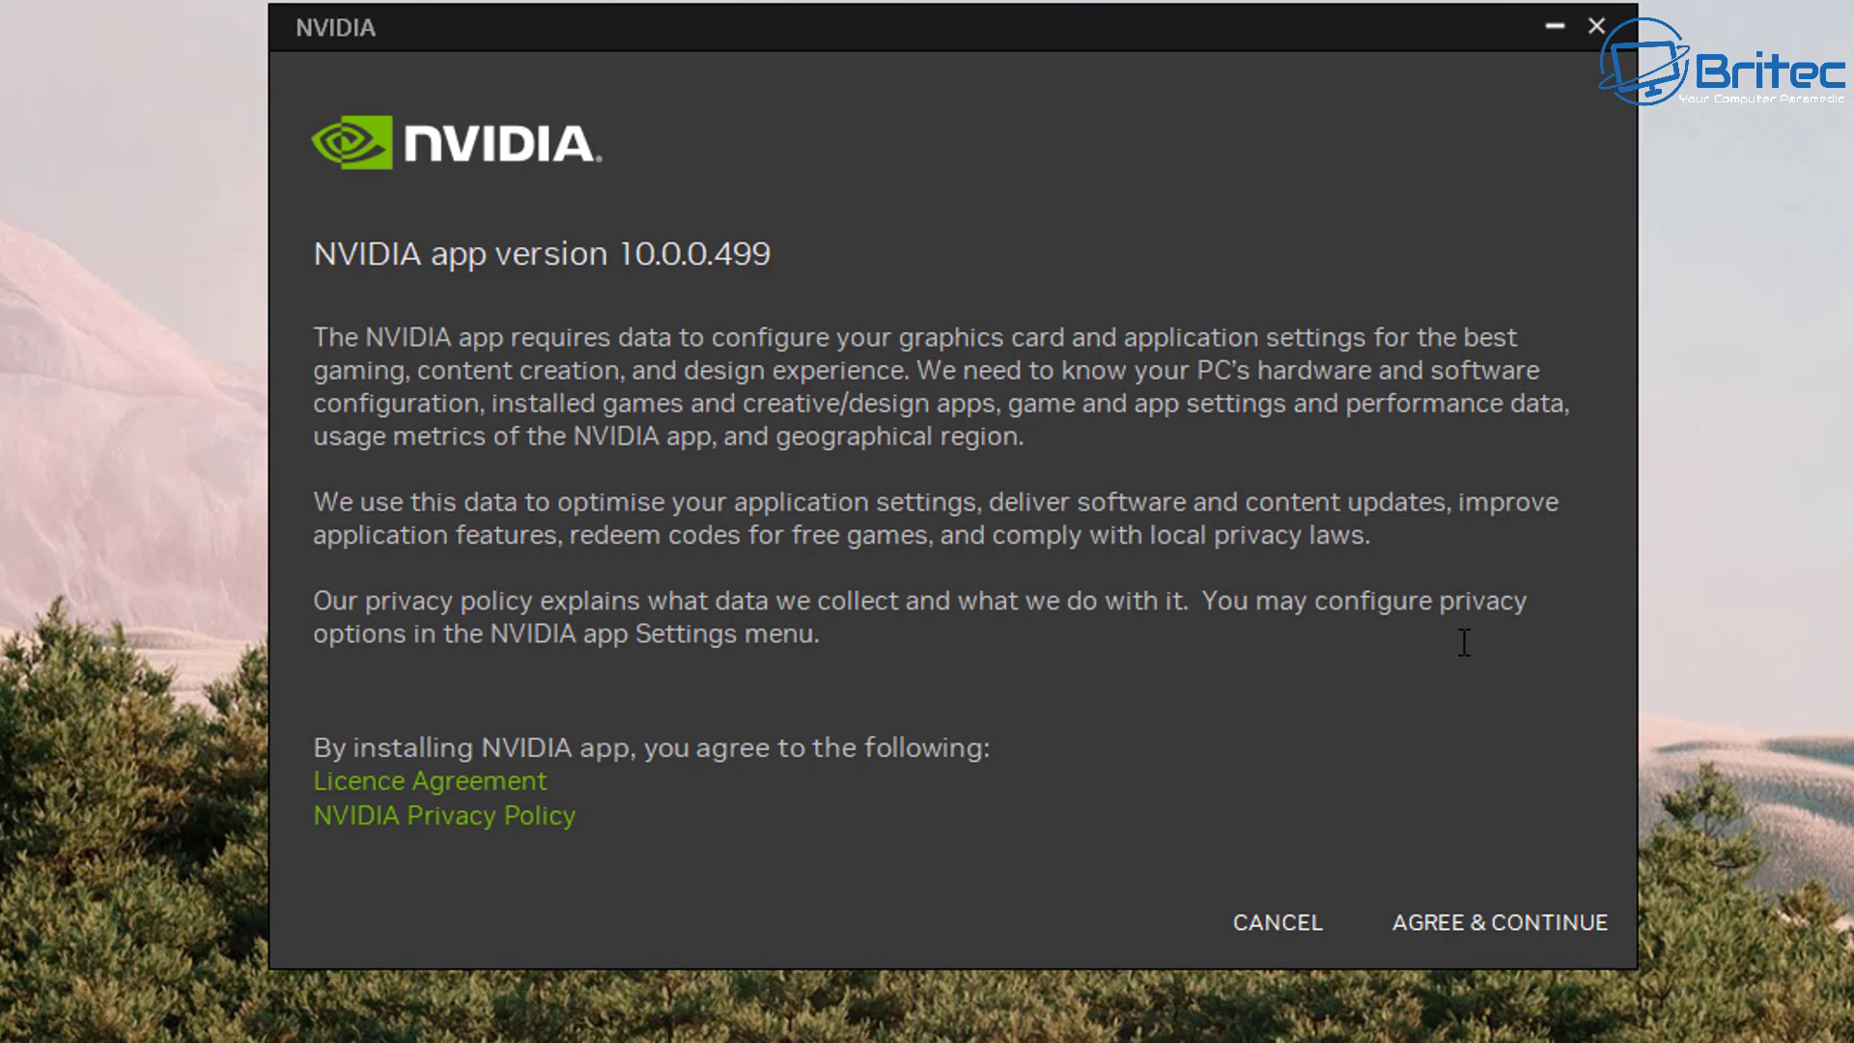
click(1526, 929)
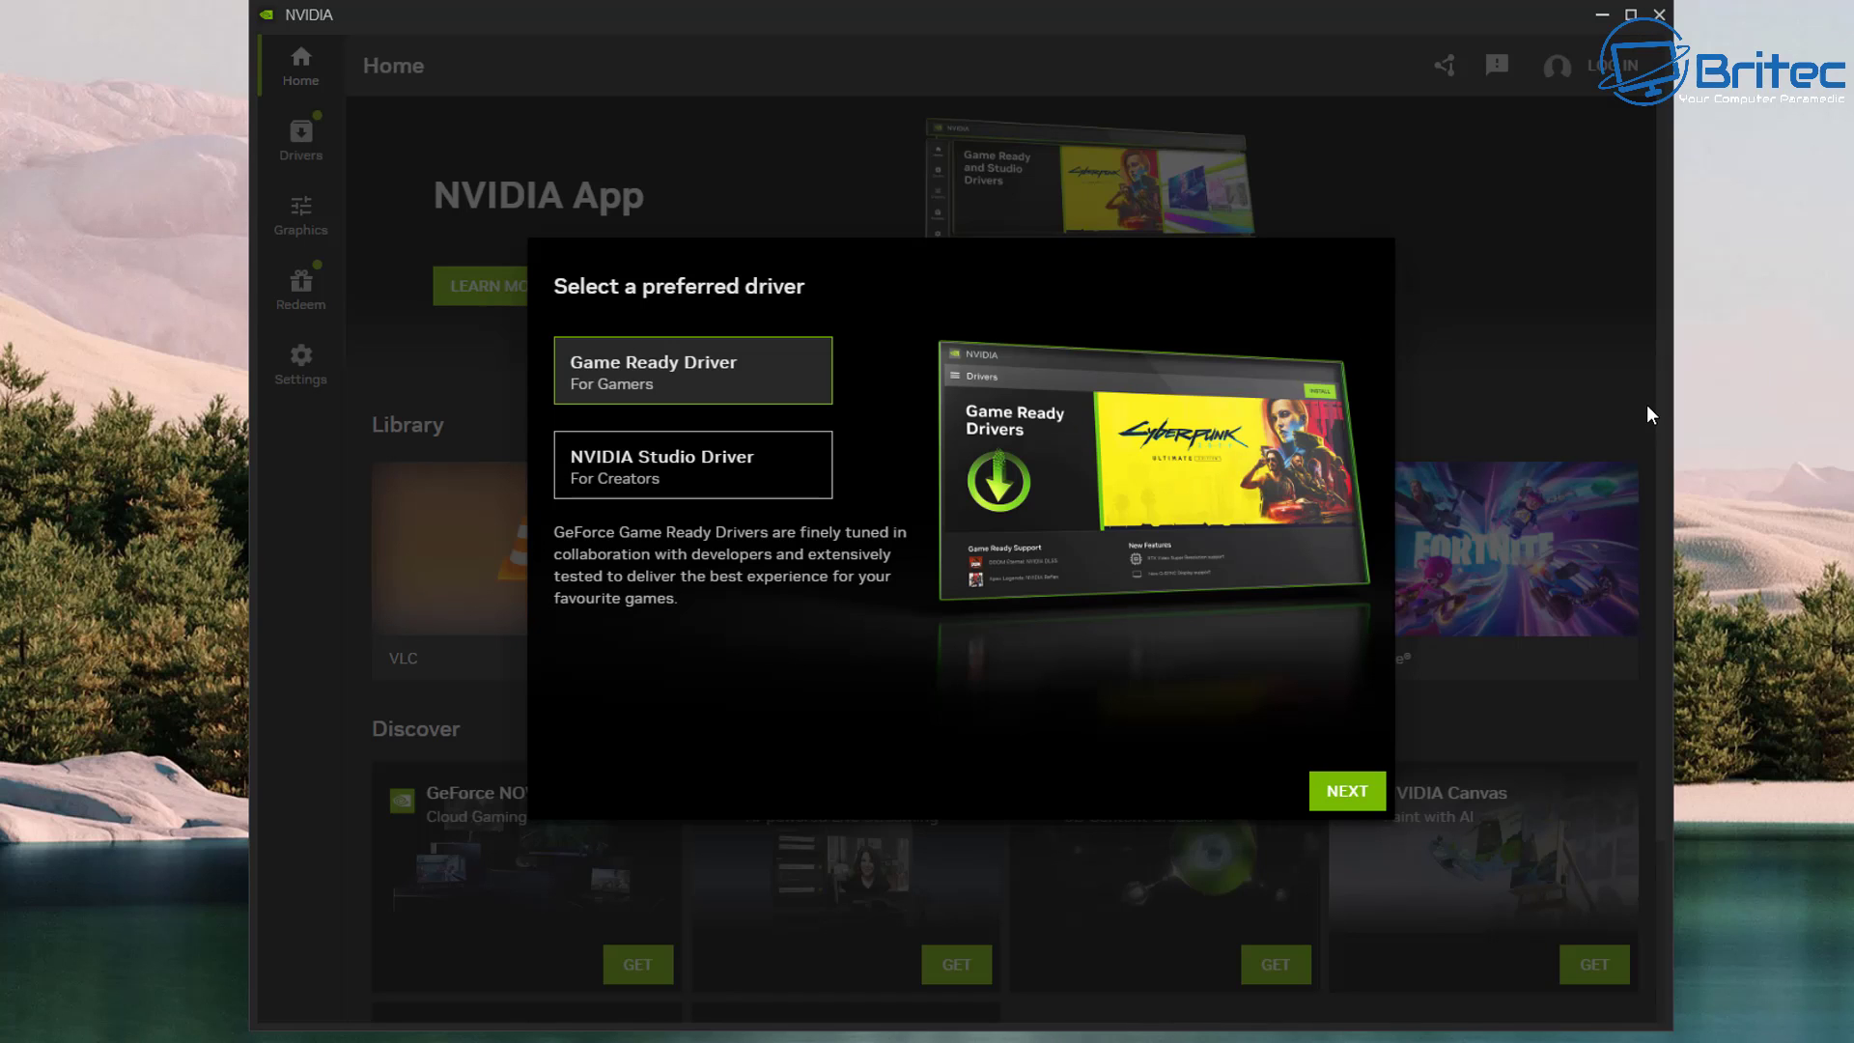
Pick Game Ready Driver as preferred driver, pass the optimisation and overlay pages, and skip rewards login.
click(745, 465)
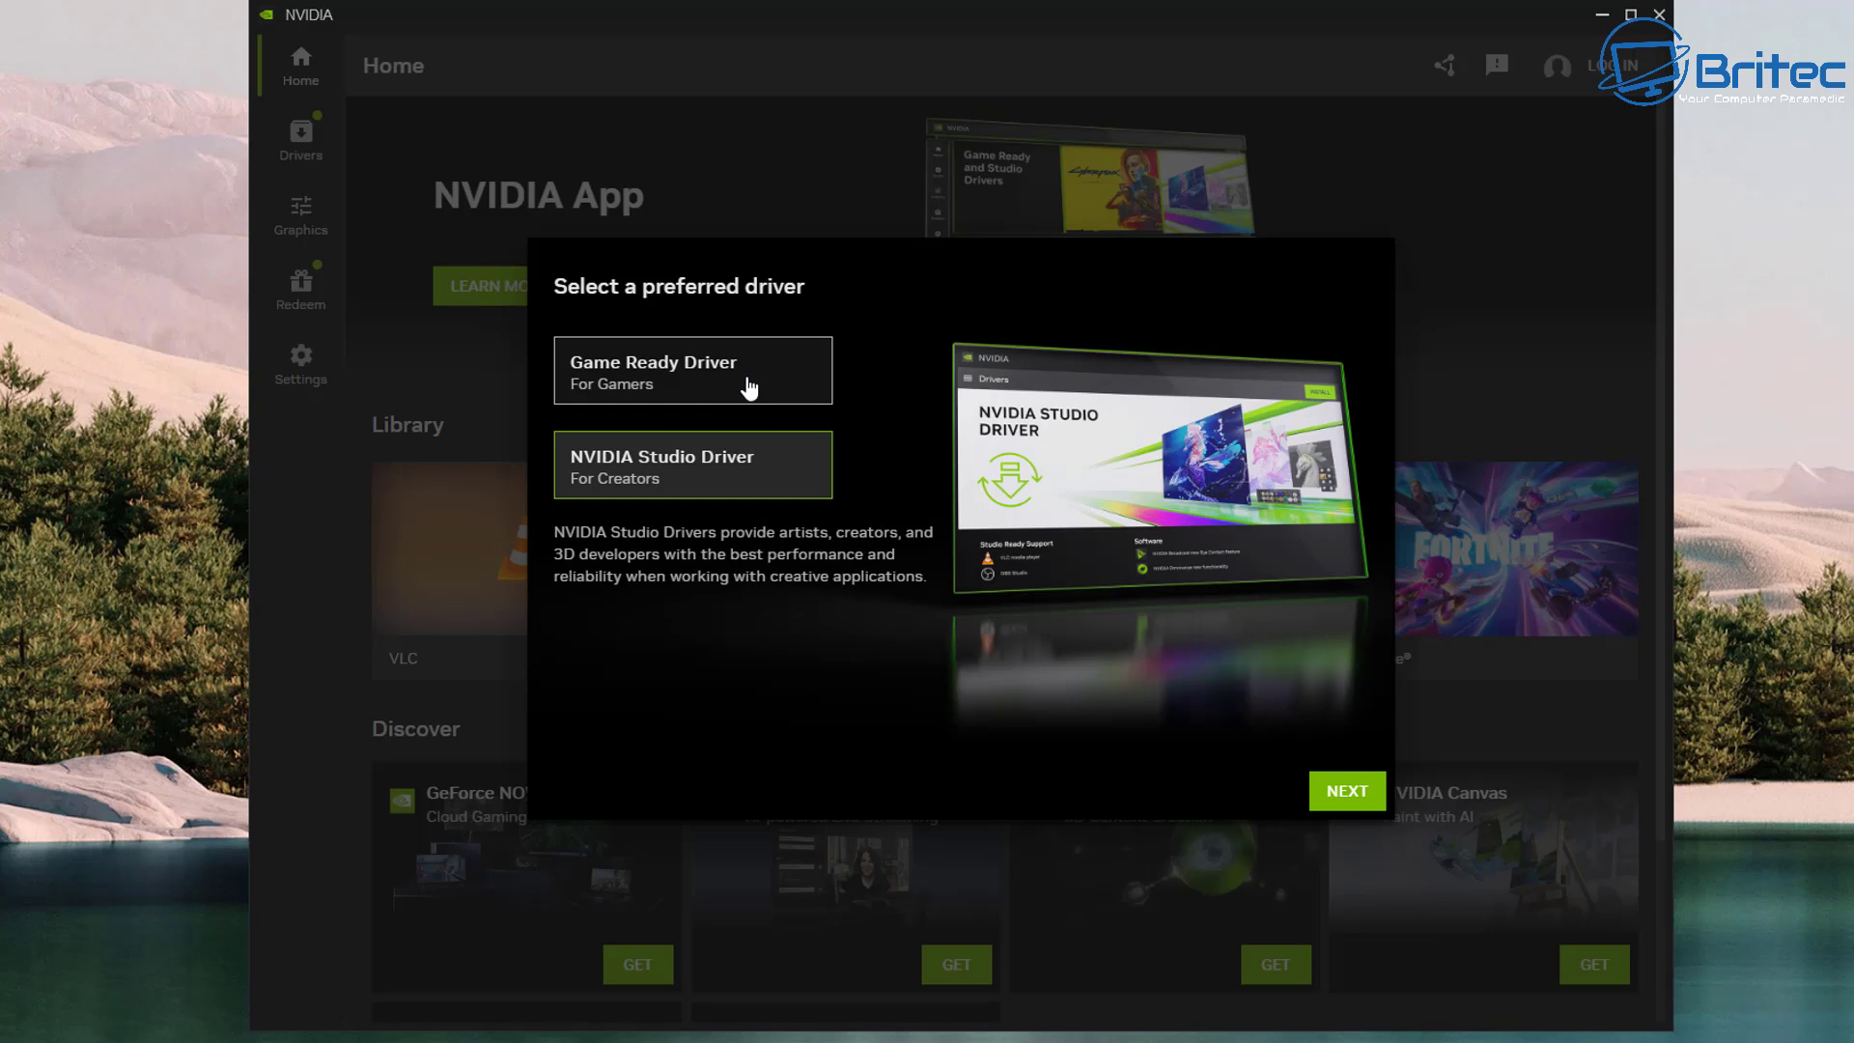
click(748, 388)
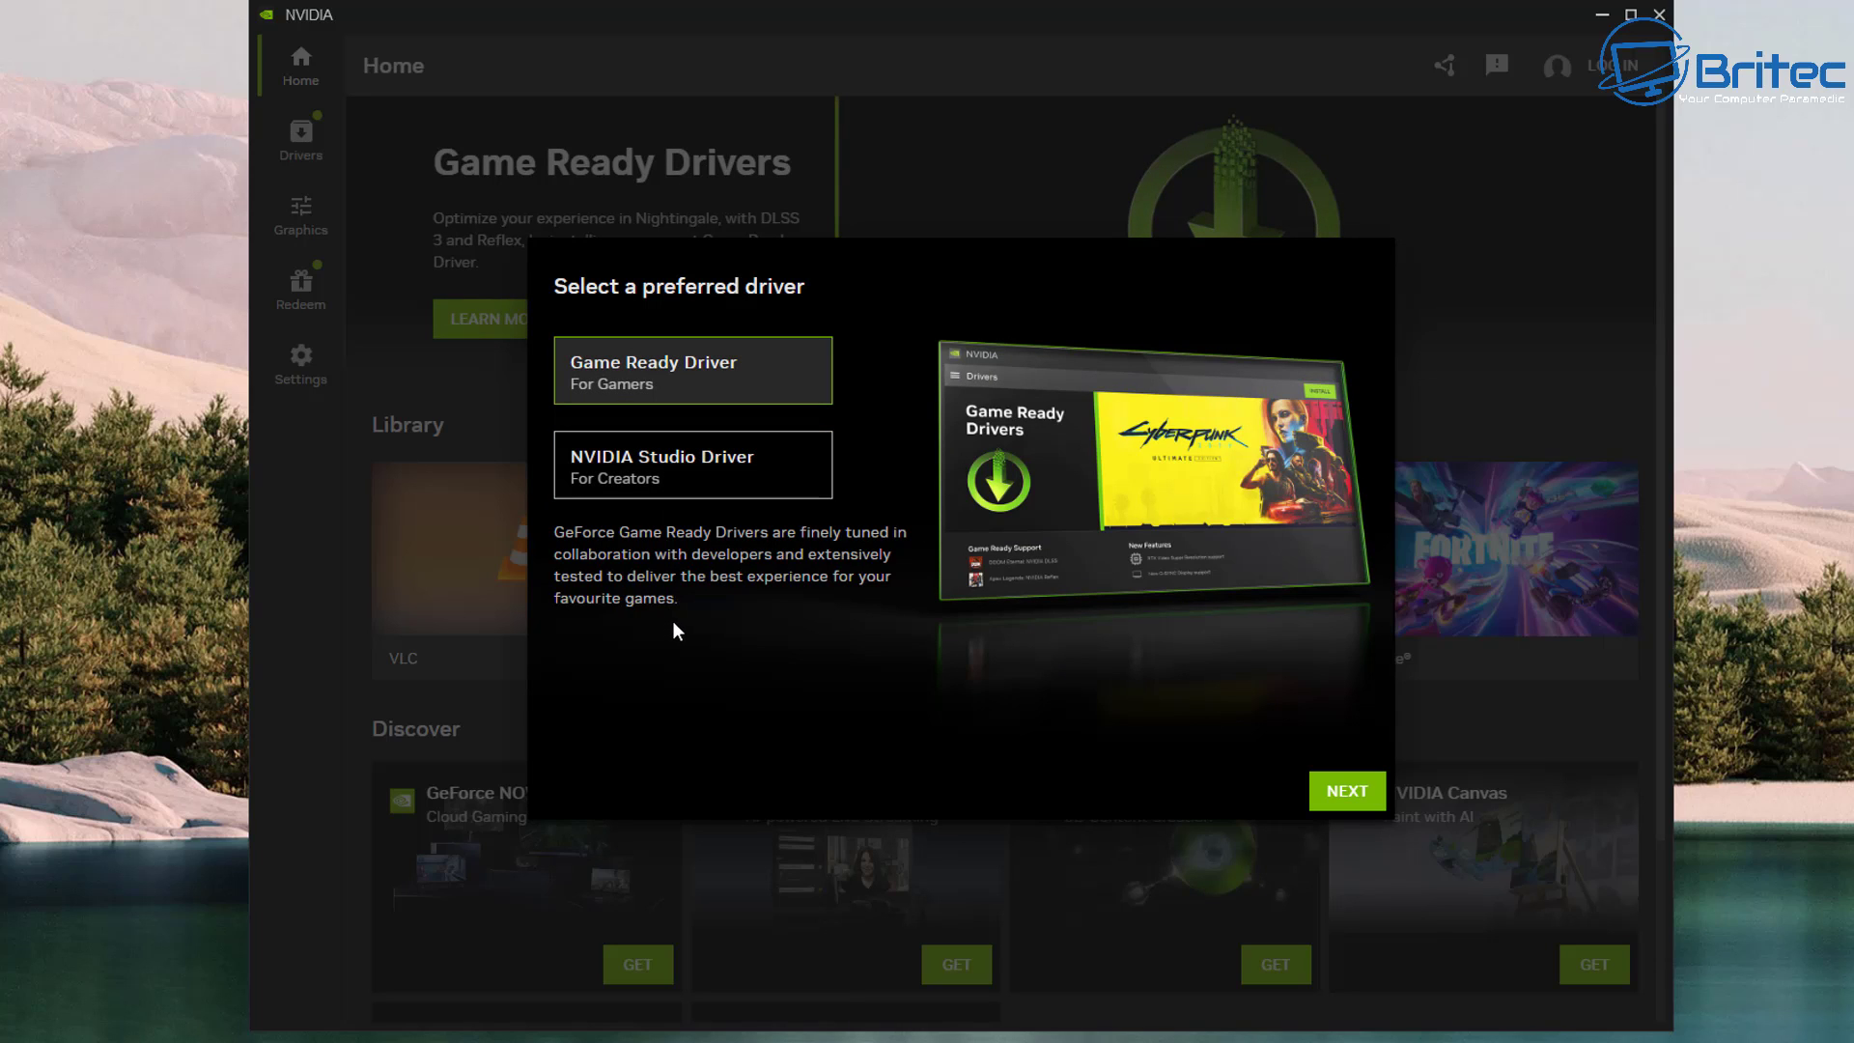
click(1347, 791)
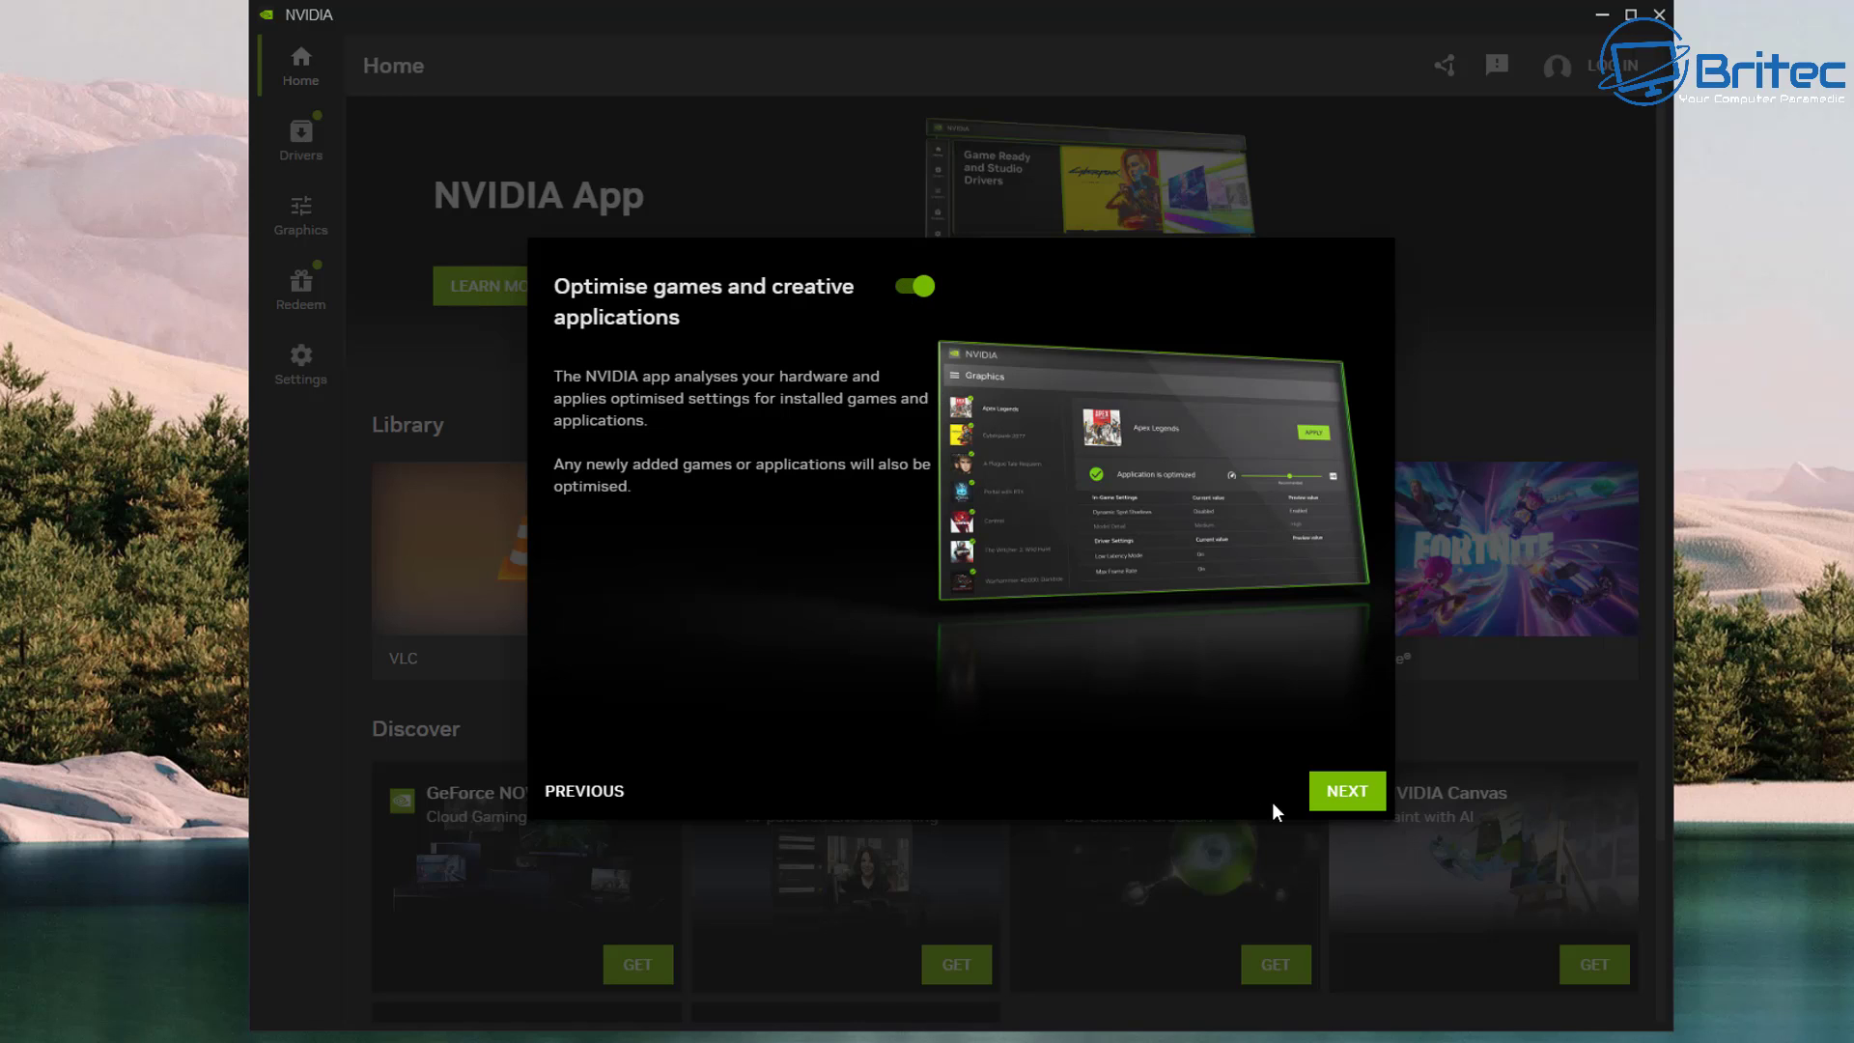
click(1352, 797)
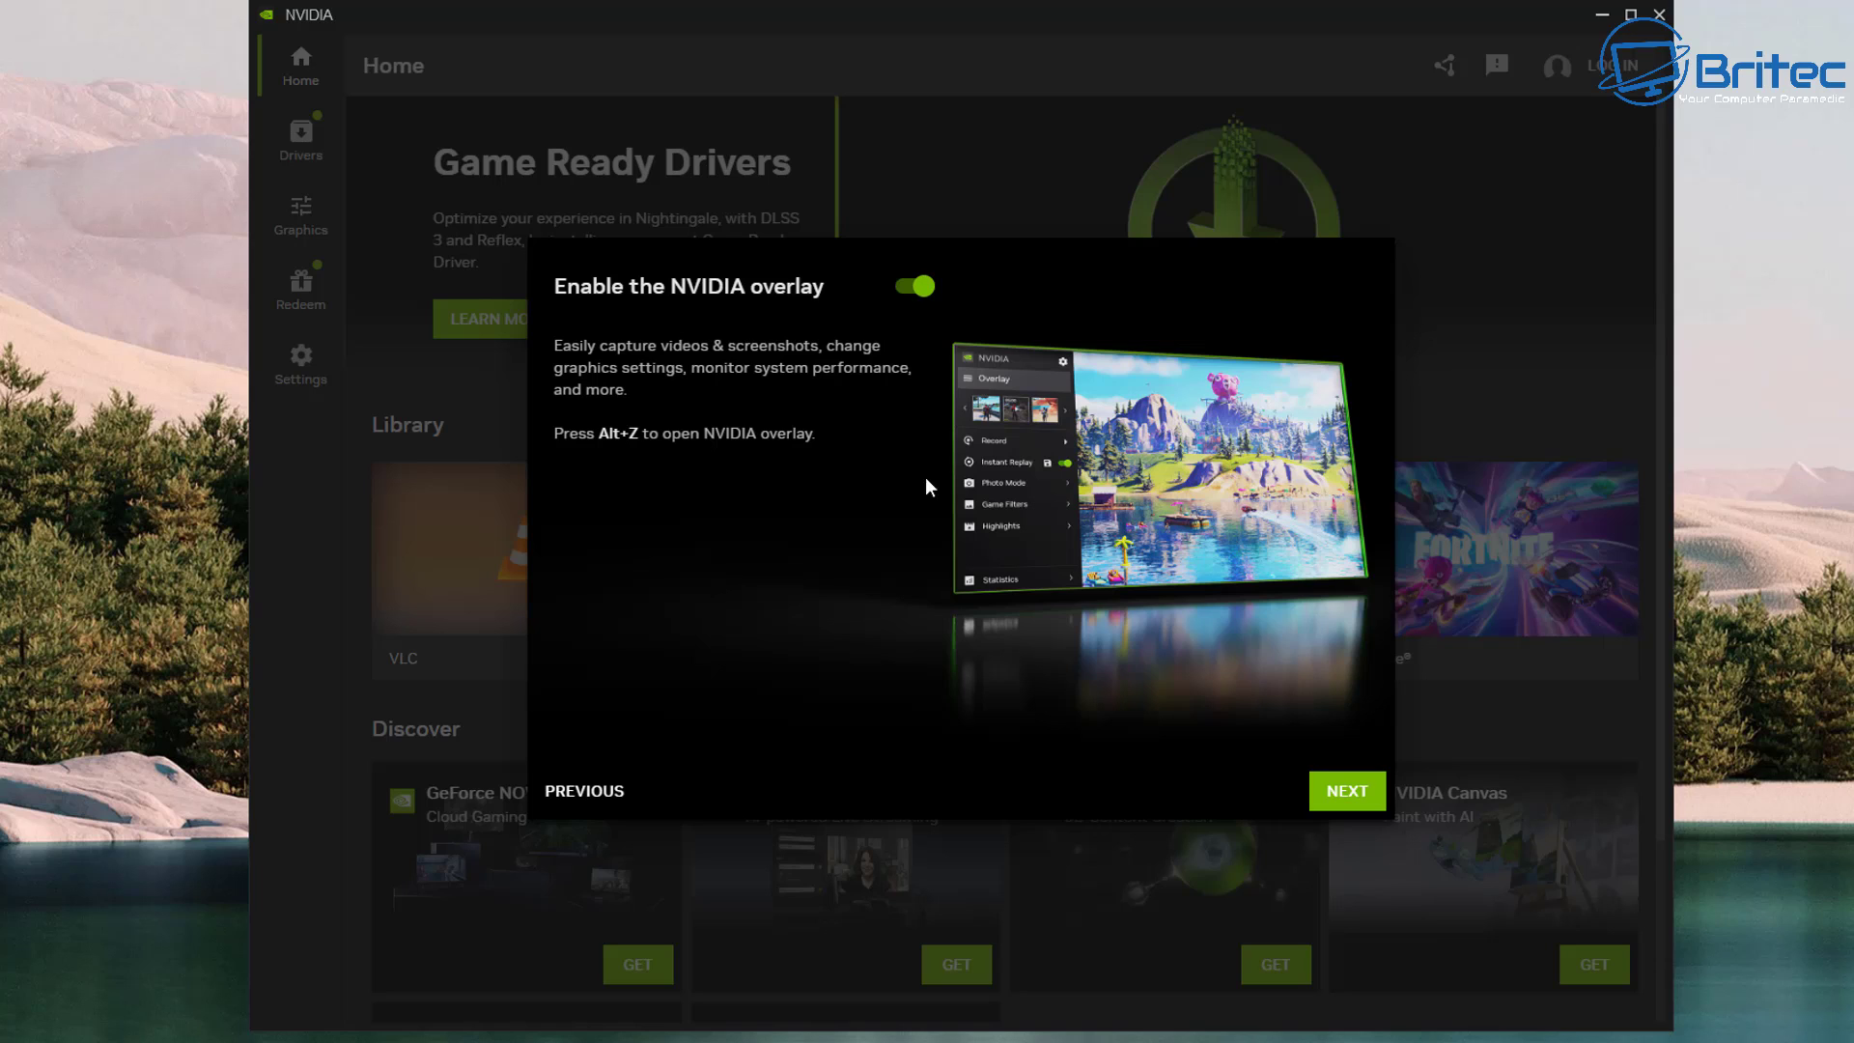
click(1364, 797)
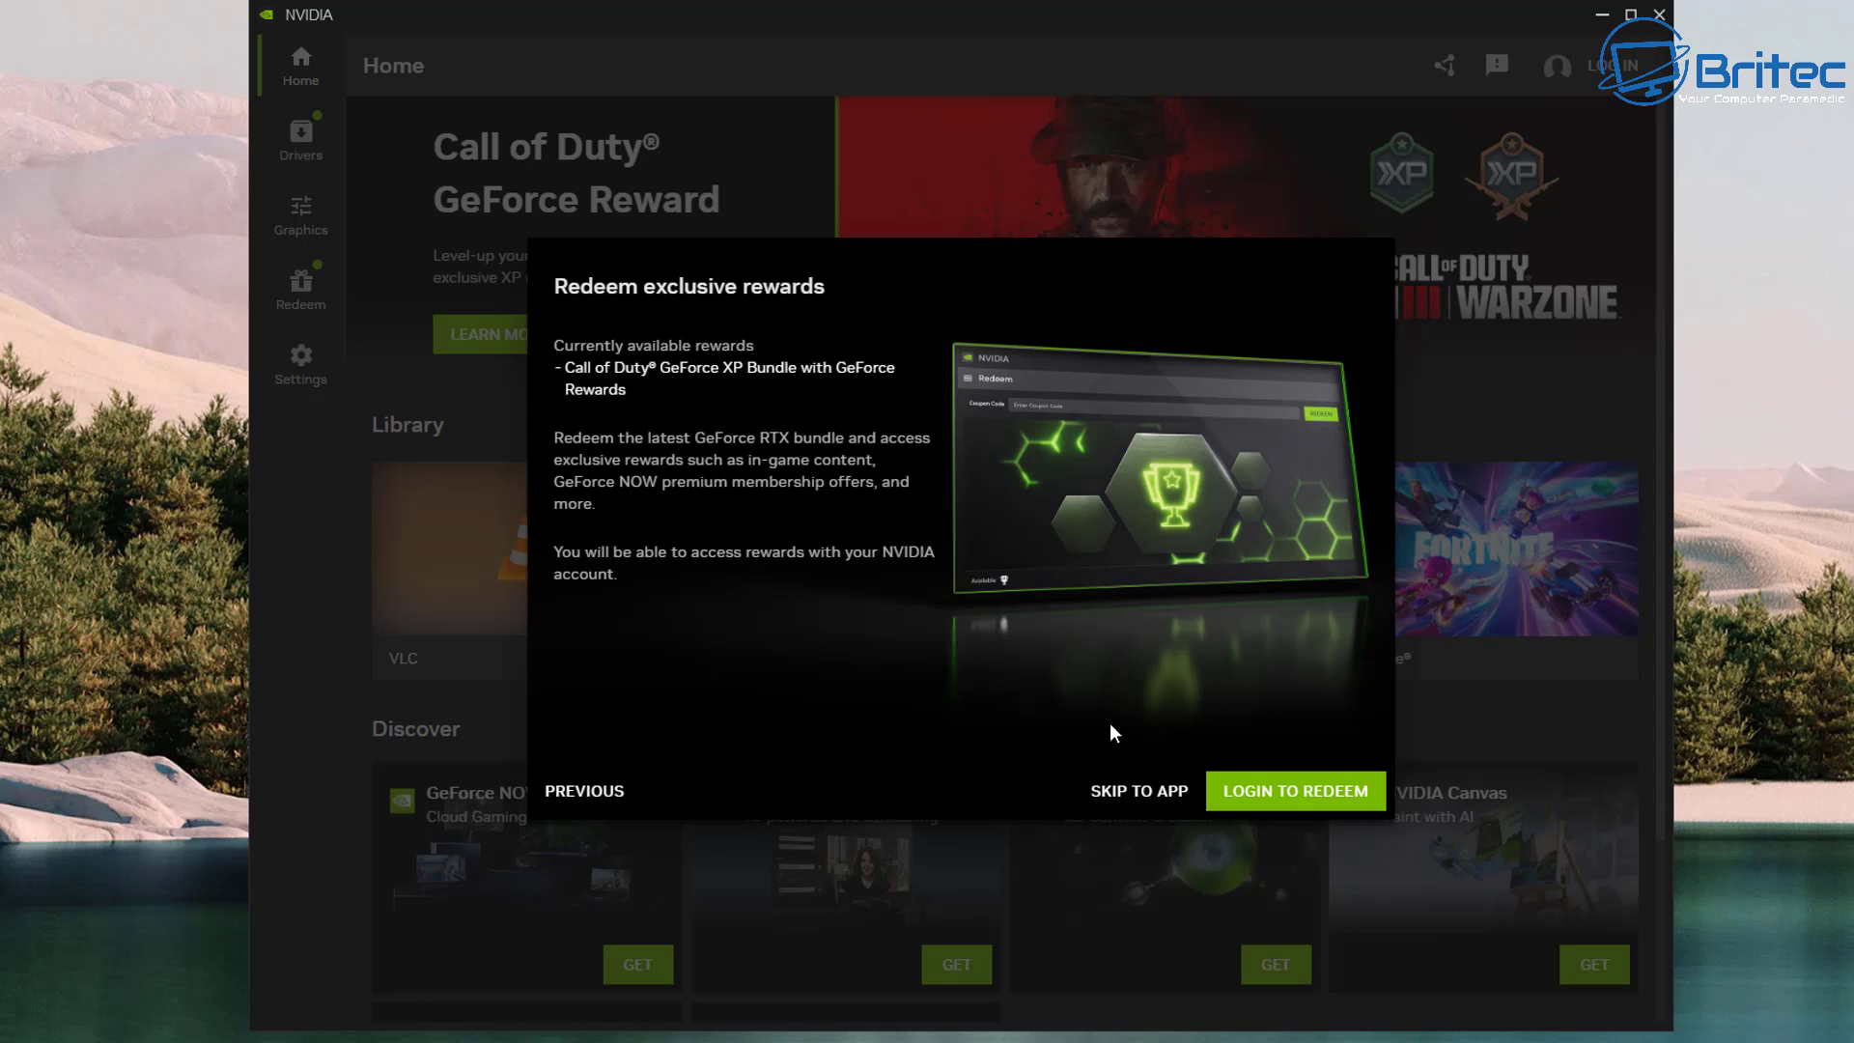
click(1146, 793)
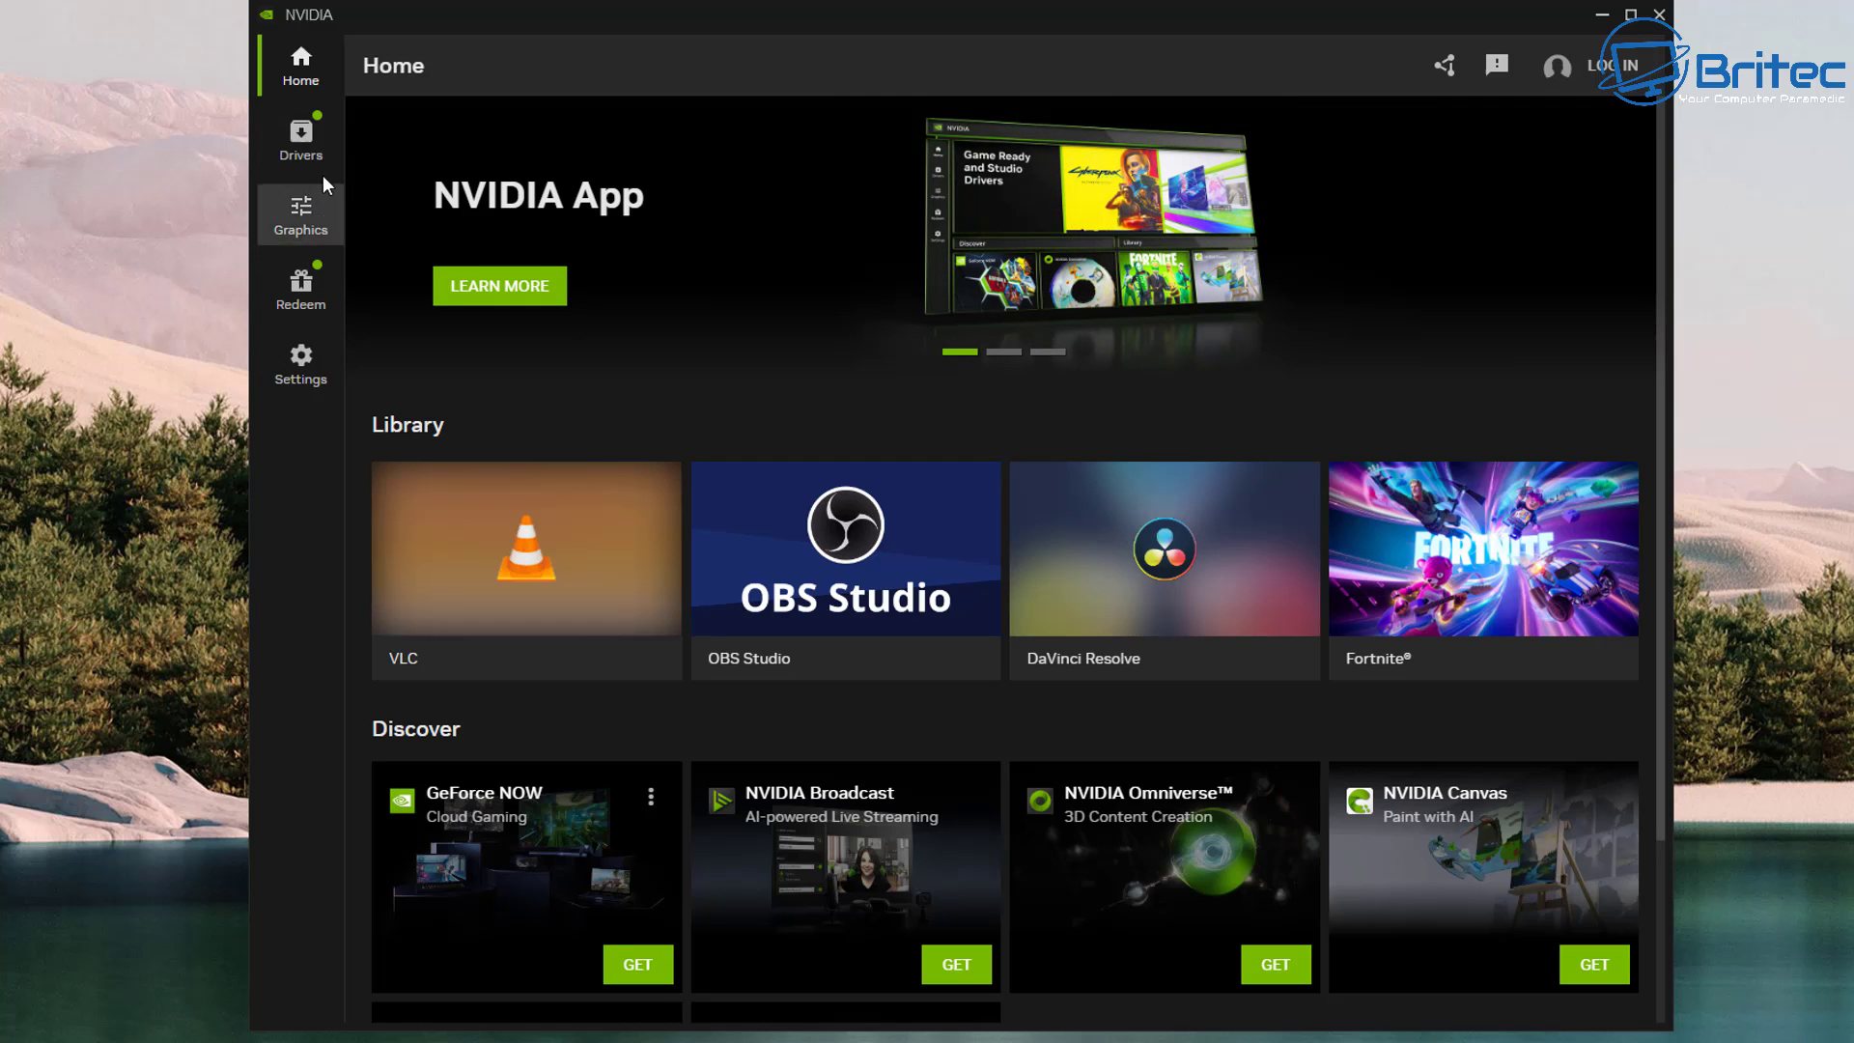
On the Drivers page, review the release notes and download GeForce Game Ready Driver 551.61.
click(305, 138)
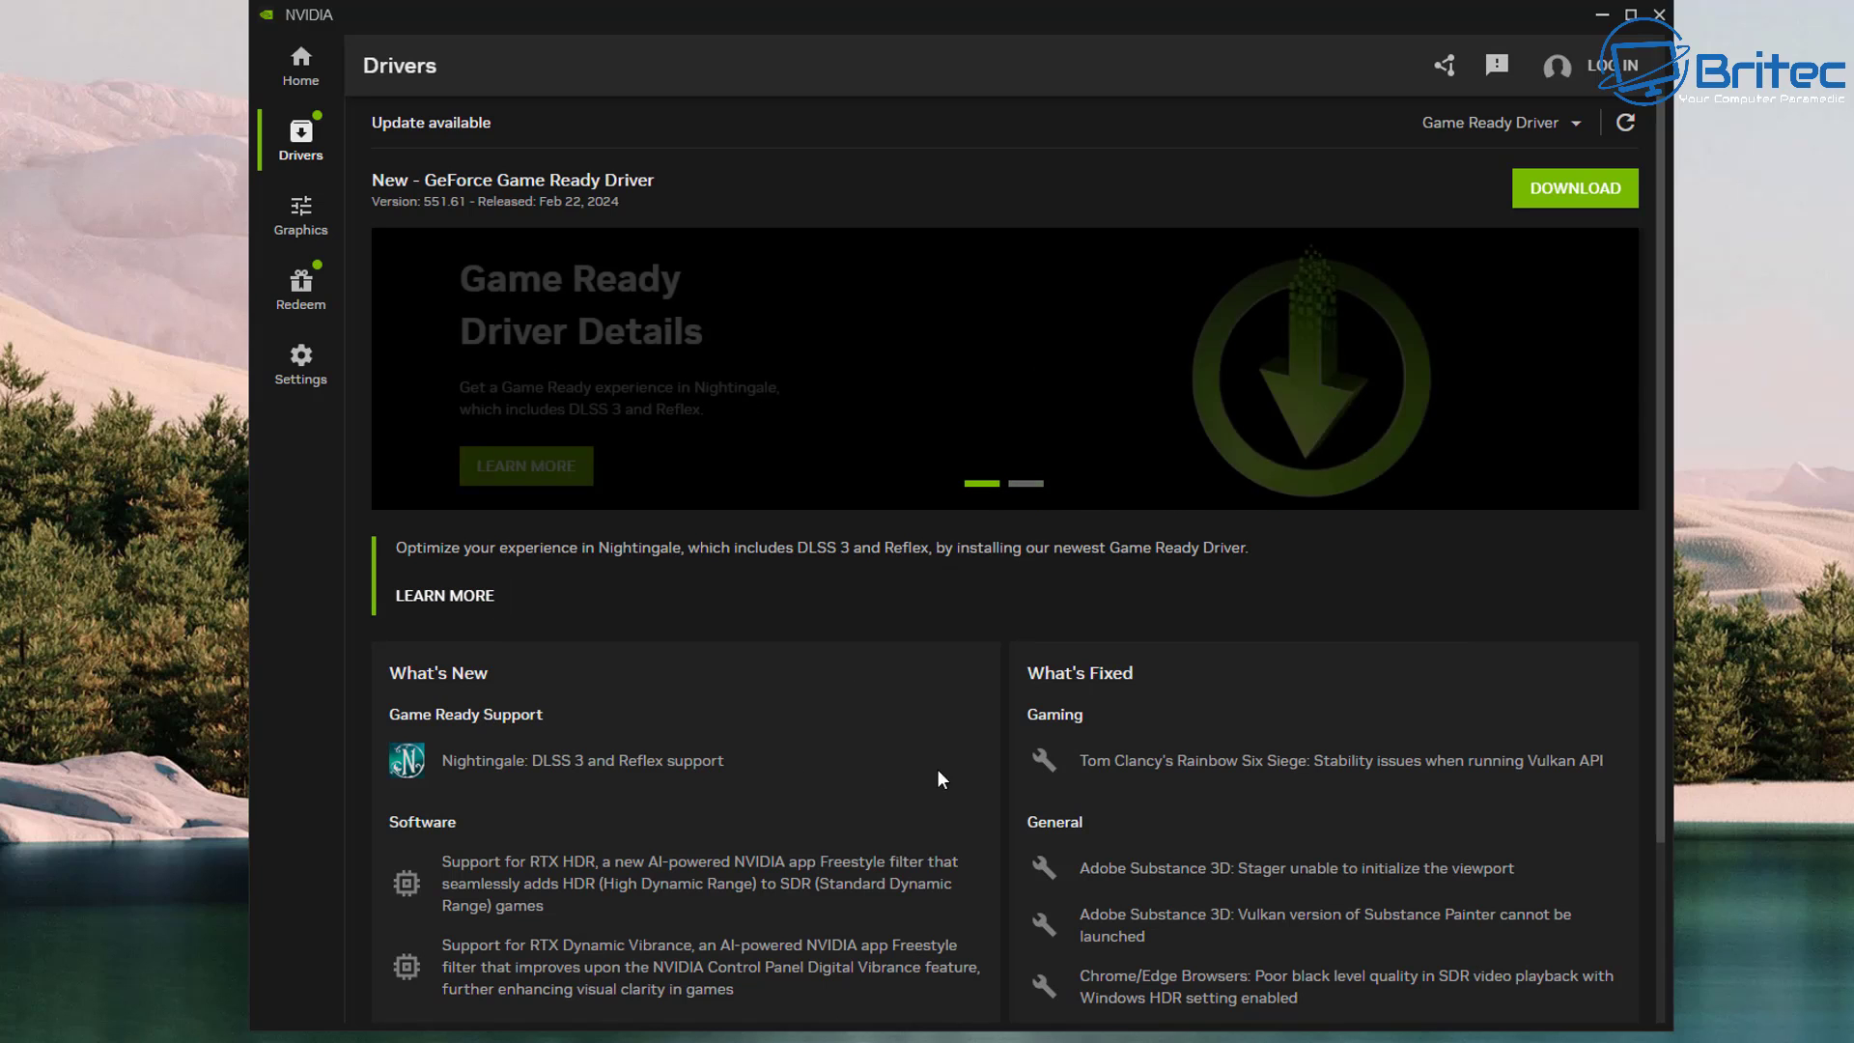
drag(1659, 522, 1647, 633)
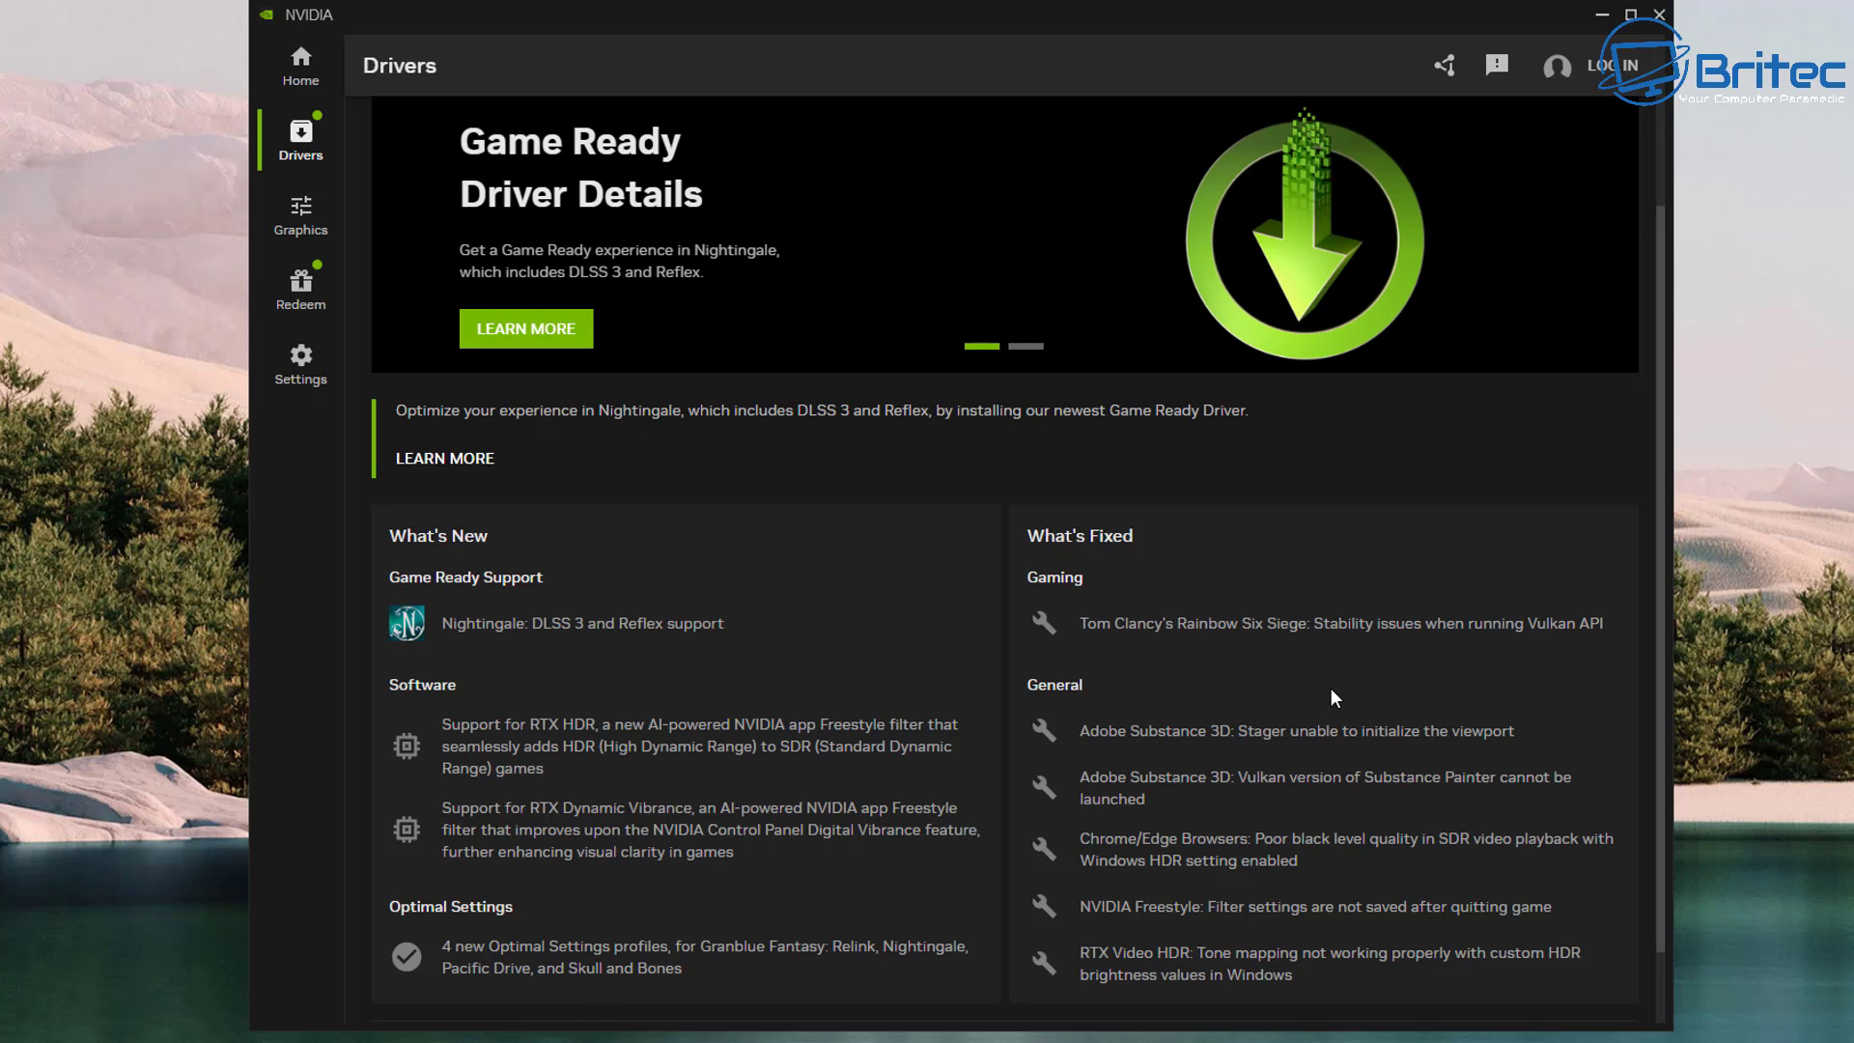
scroll(1331, 687, up, 2)
click(1603, 185)
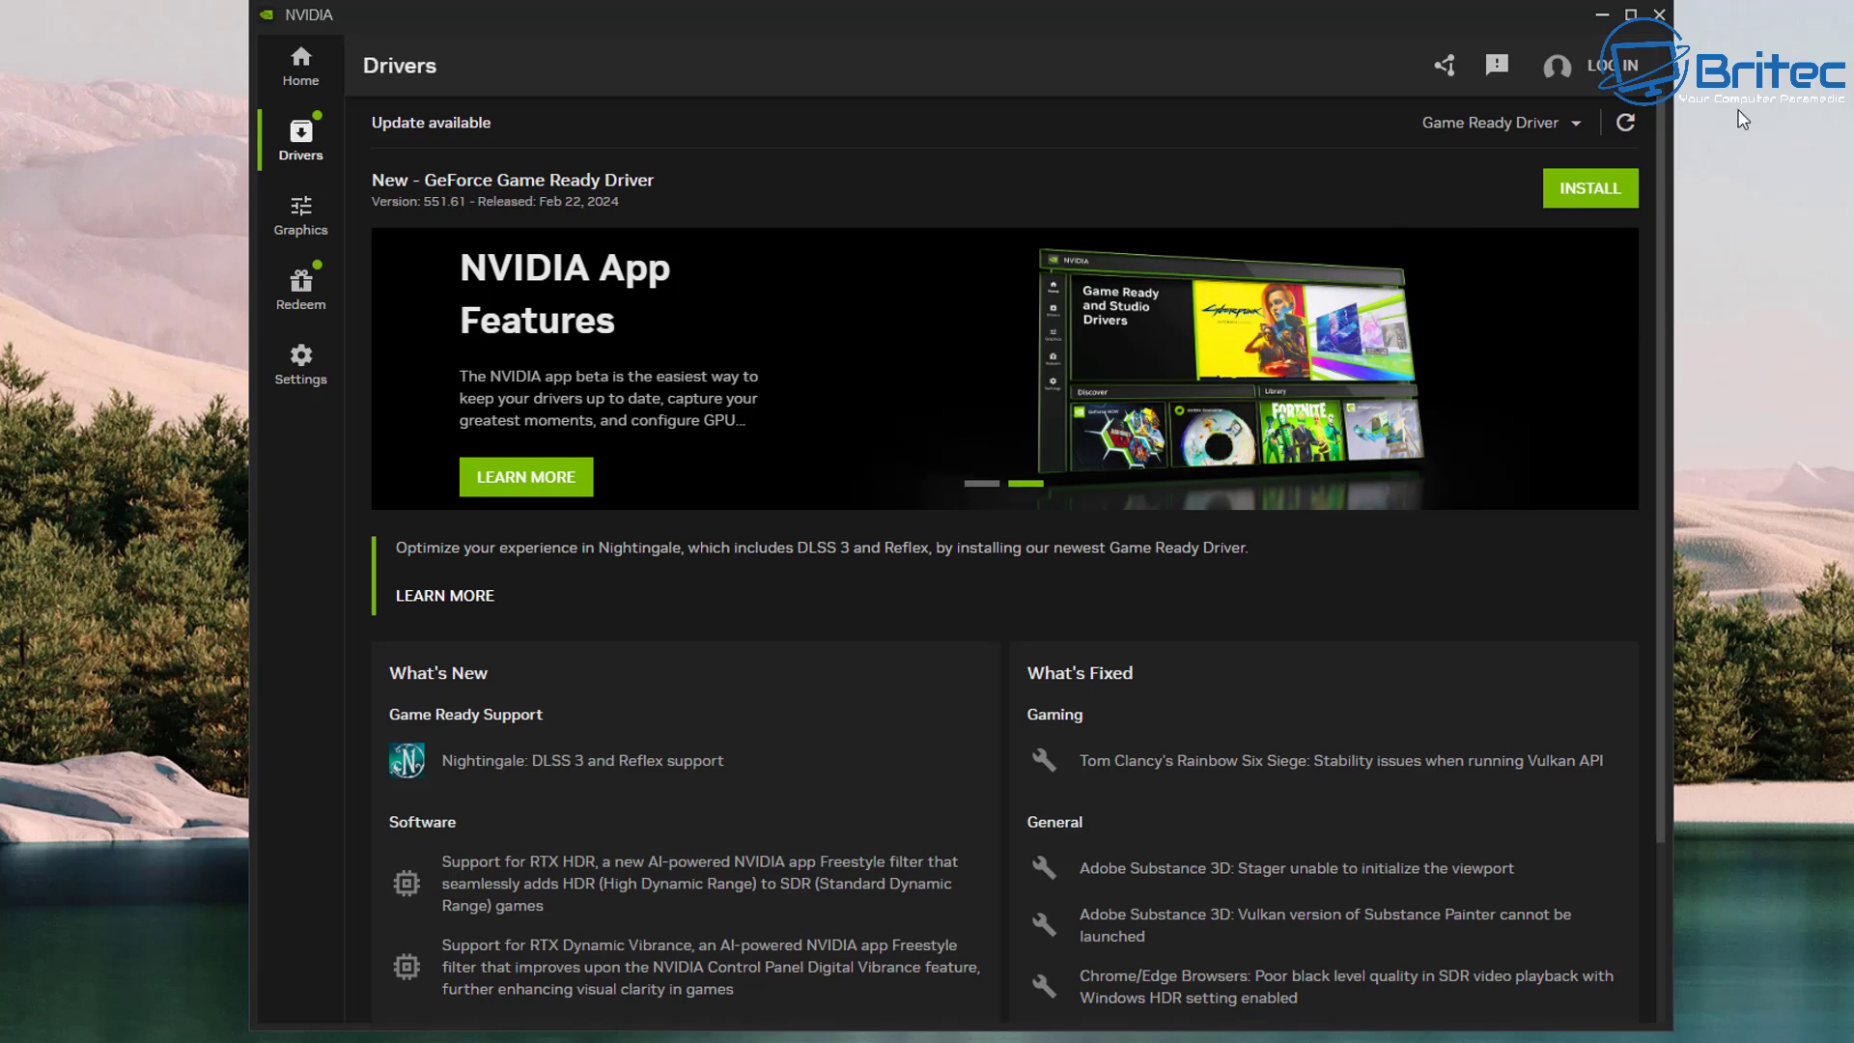
Install Game Ready Driver 551.61 using Express installation.
click(1601, 198)
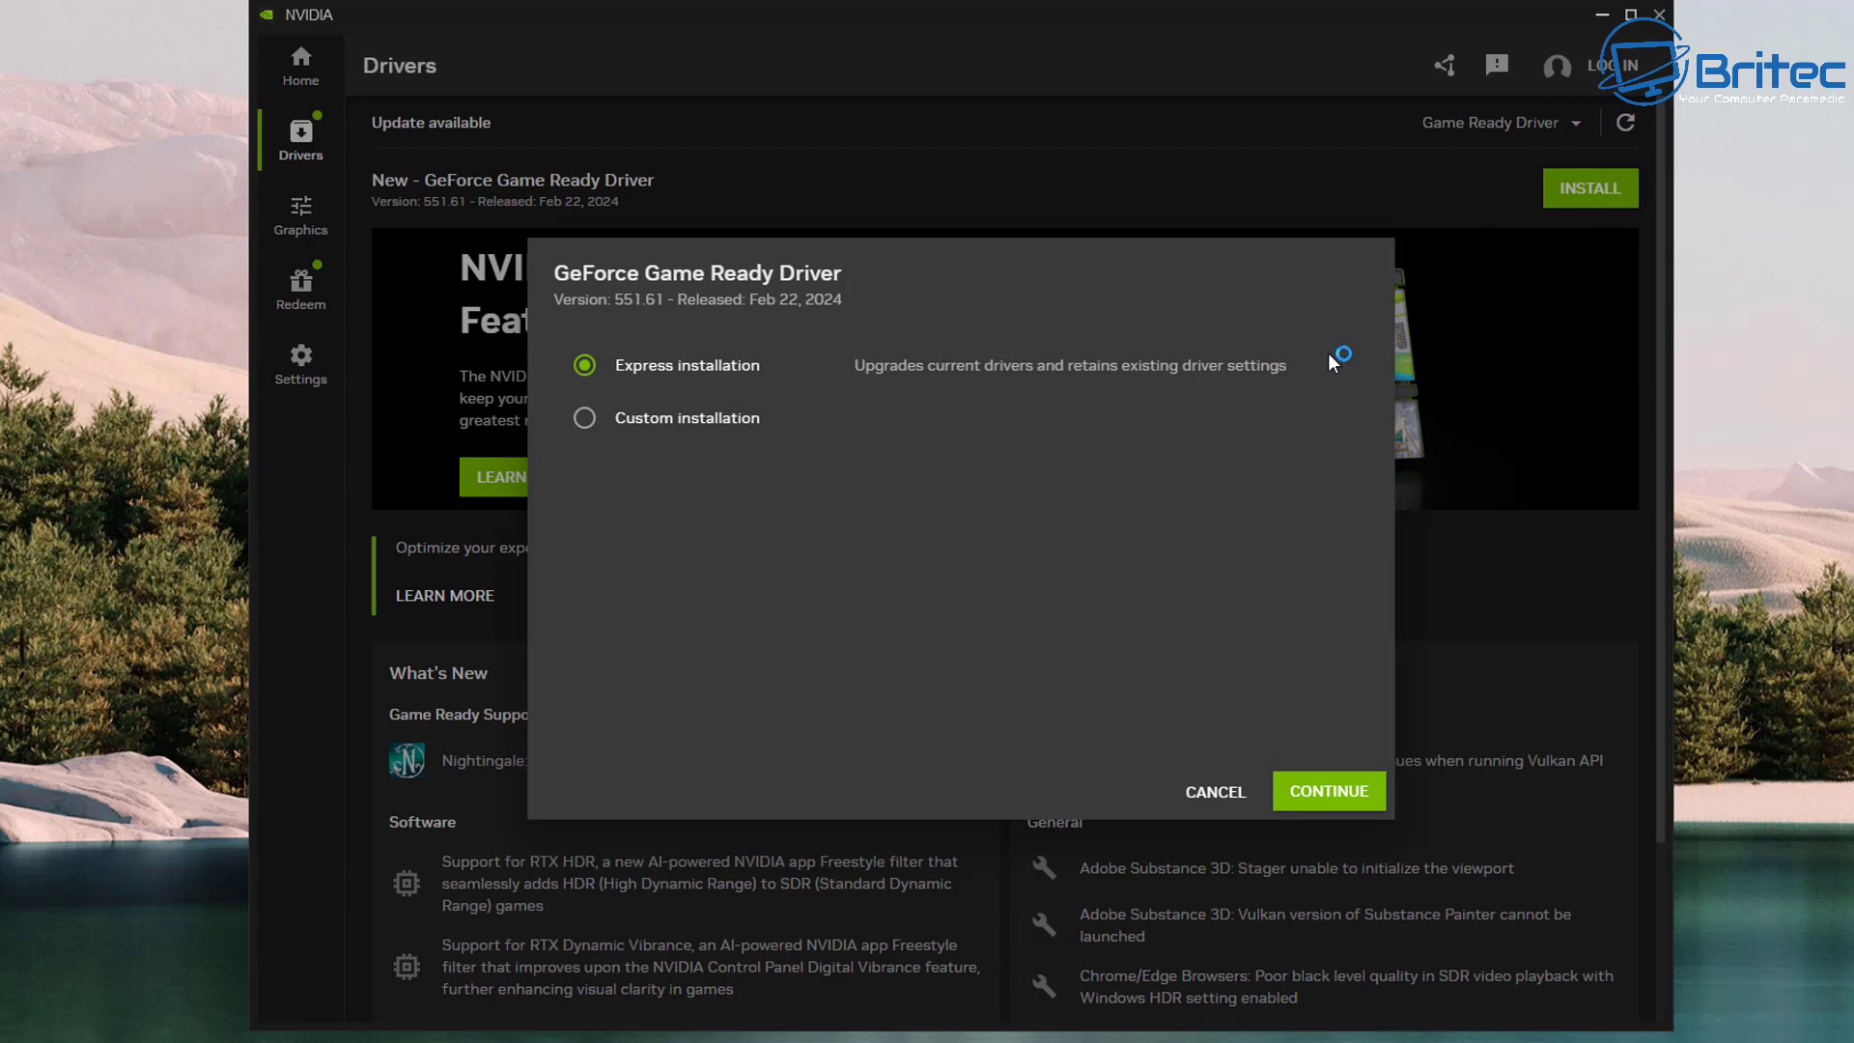
click(1329, 793)
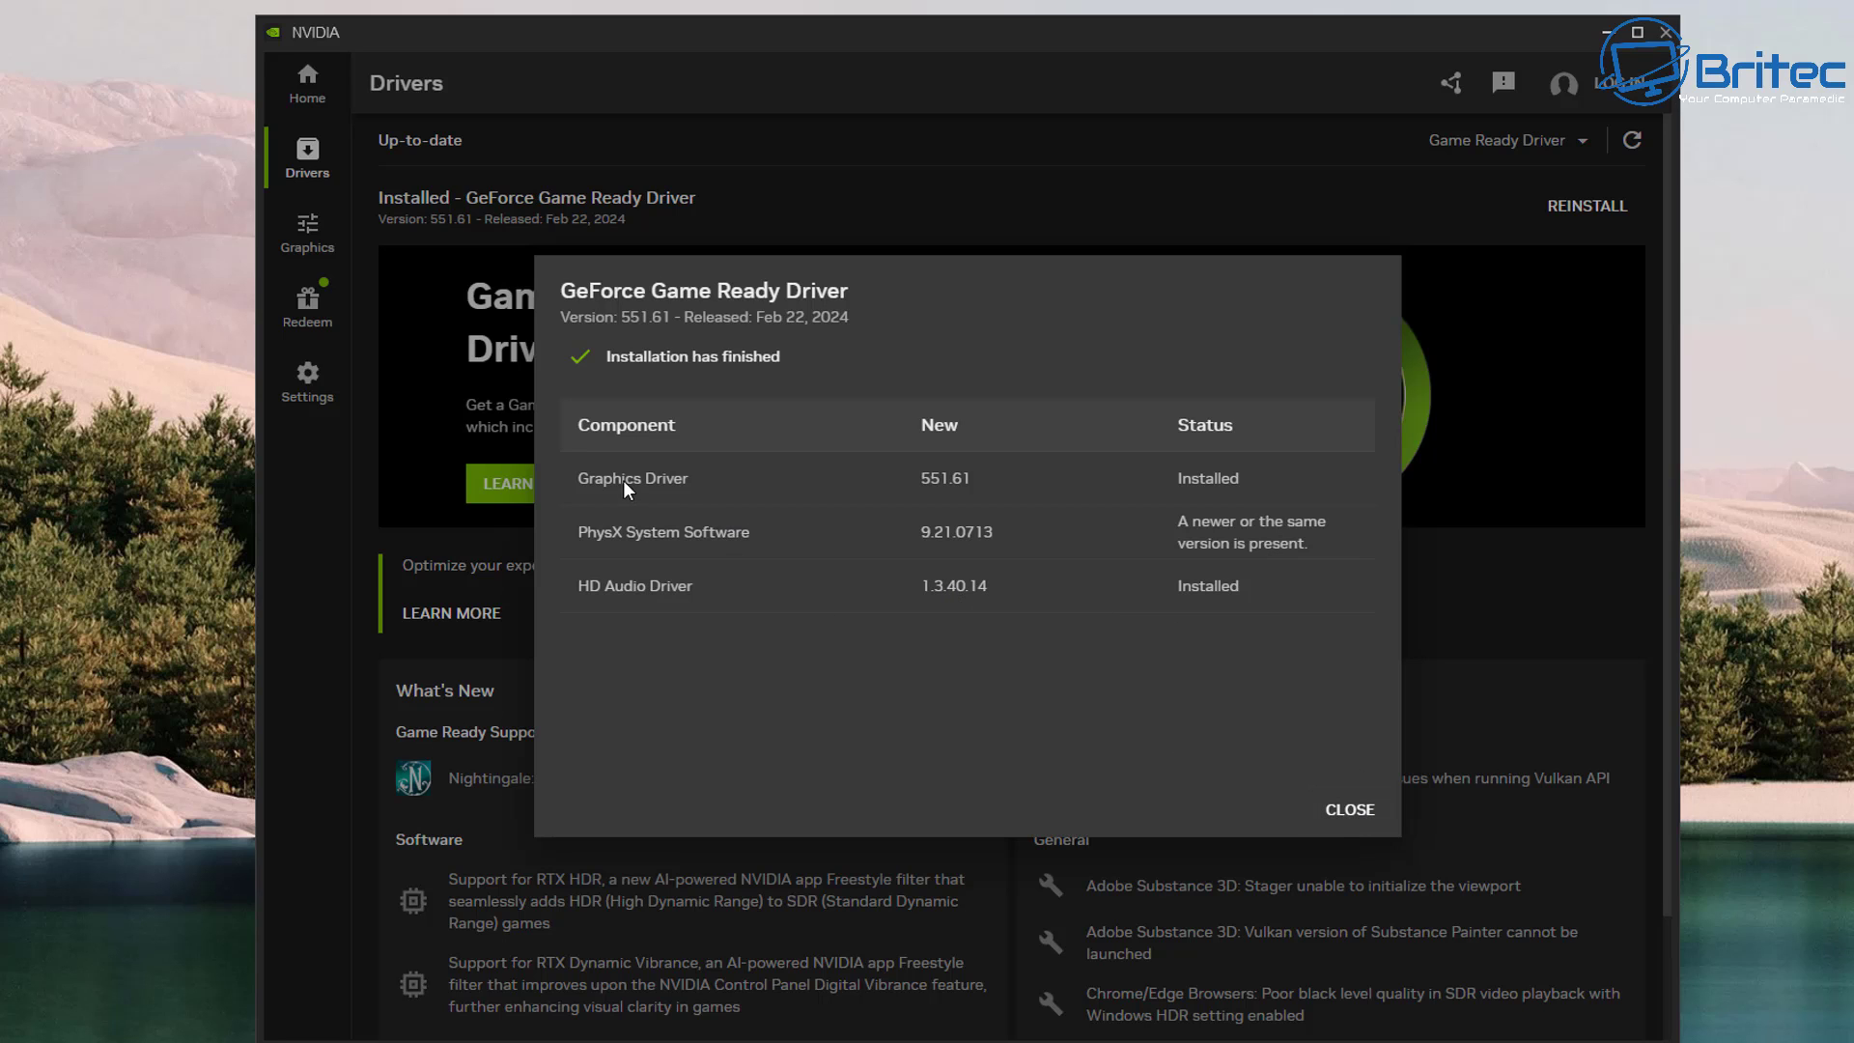
Dismiss the installation summary and briefly view the available driver types without changing them.
click(1349, 809)
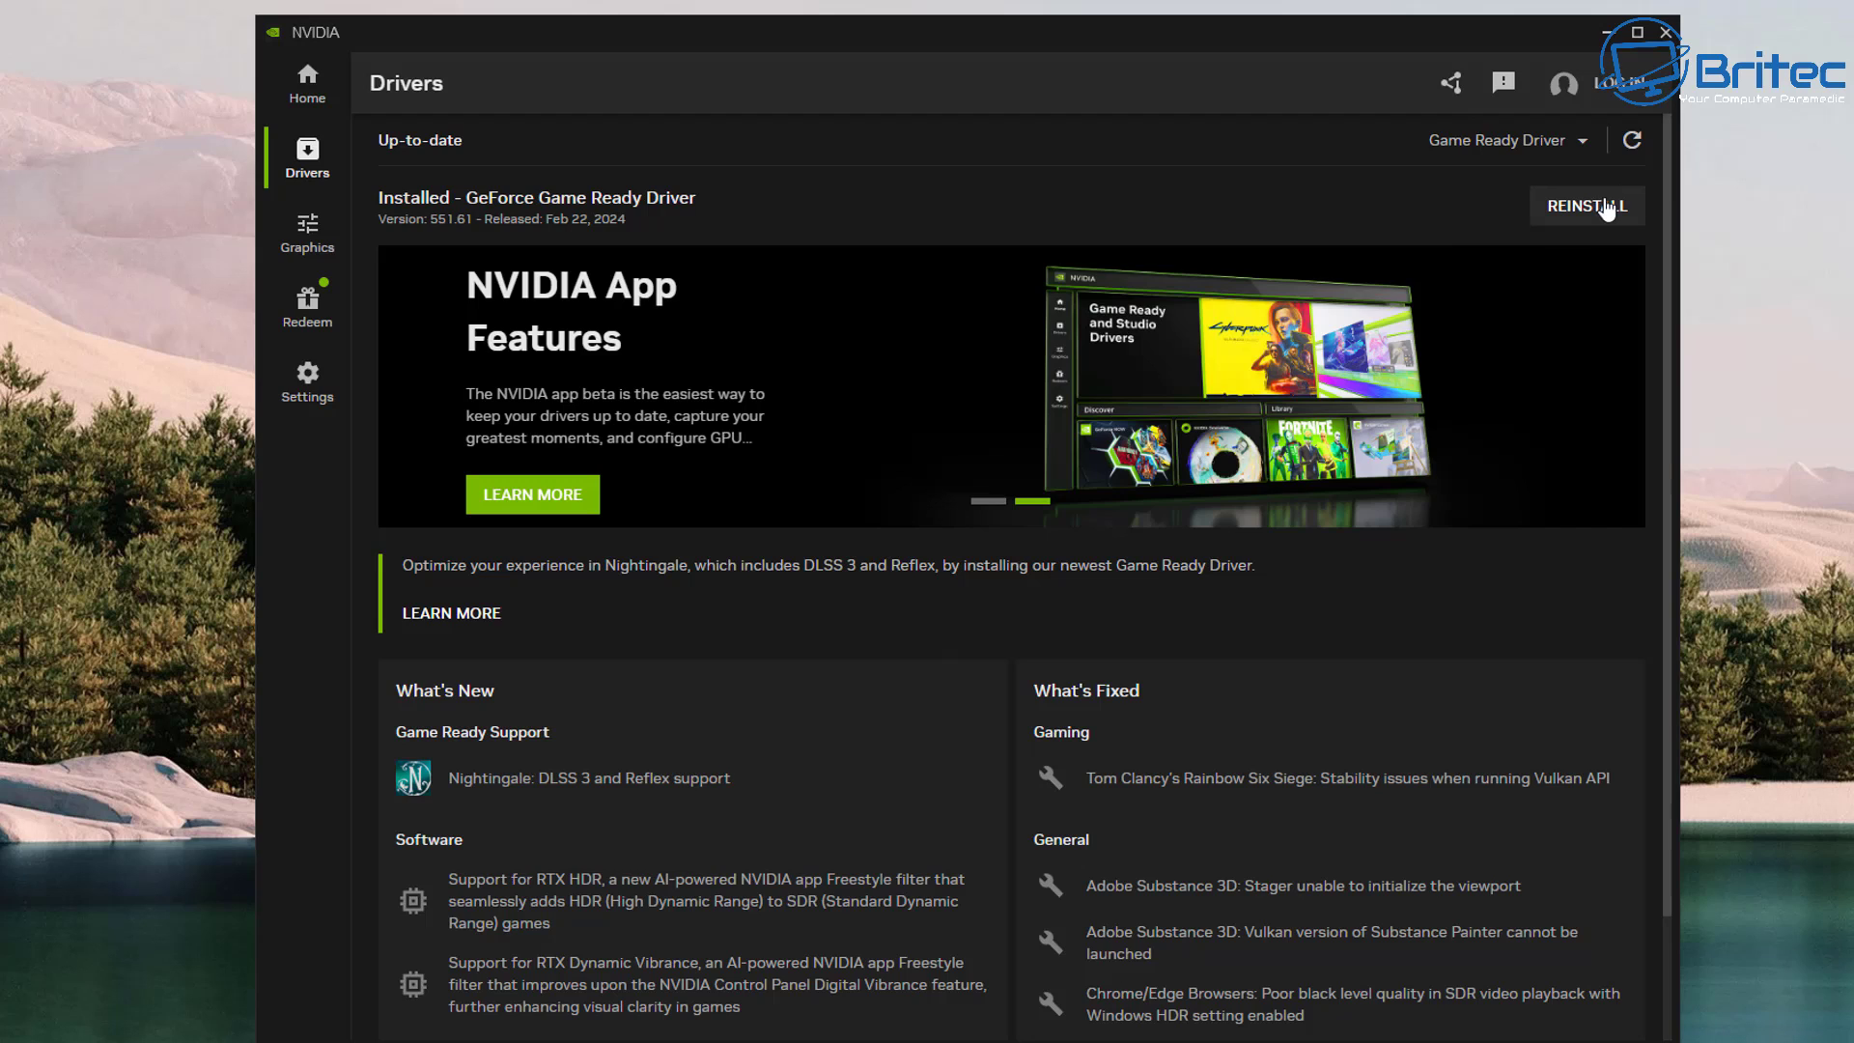
click(1580, 145)
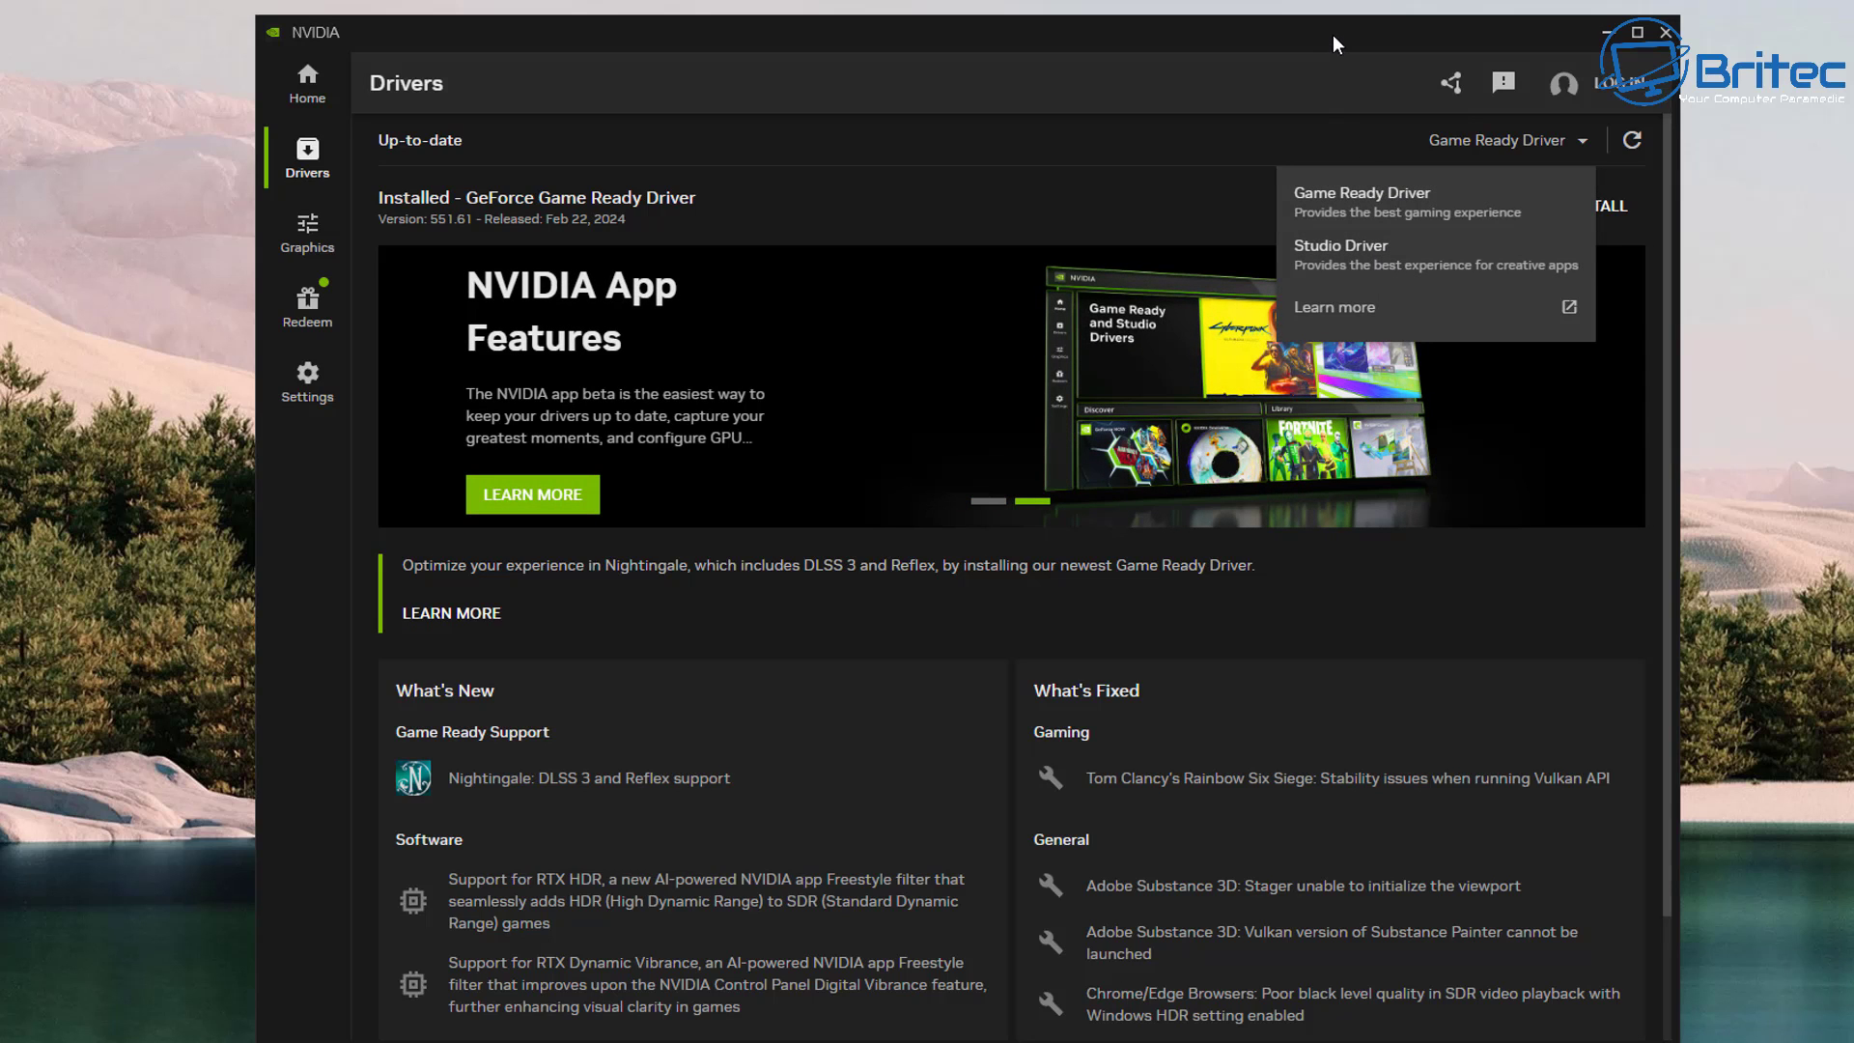
click(976, 133)
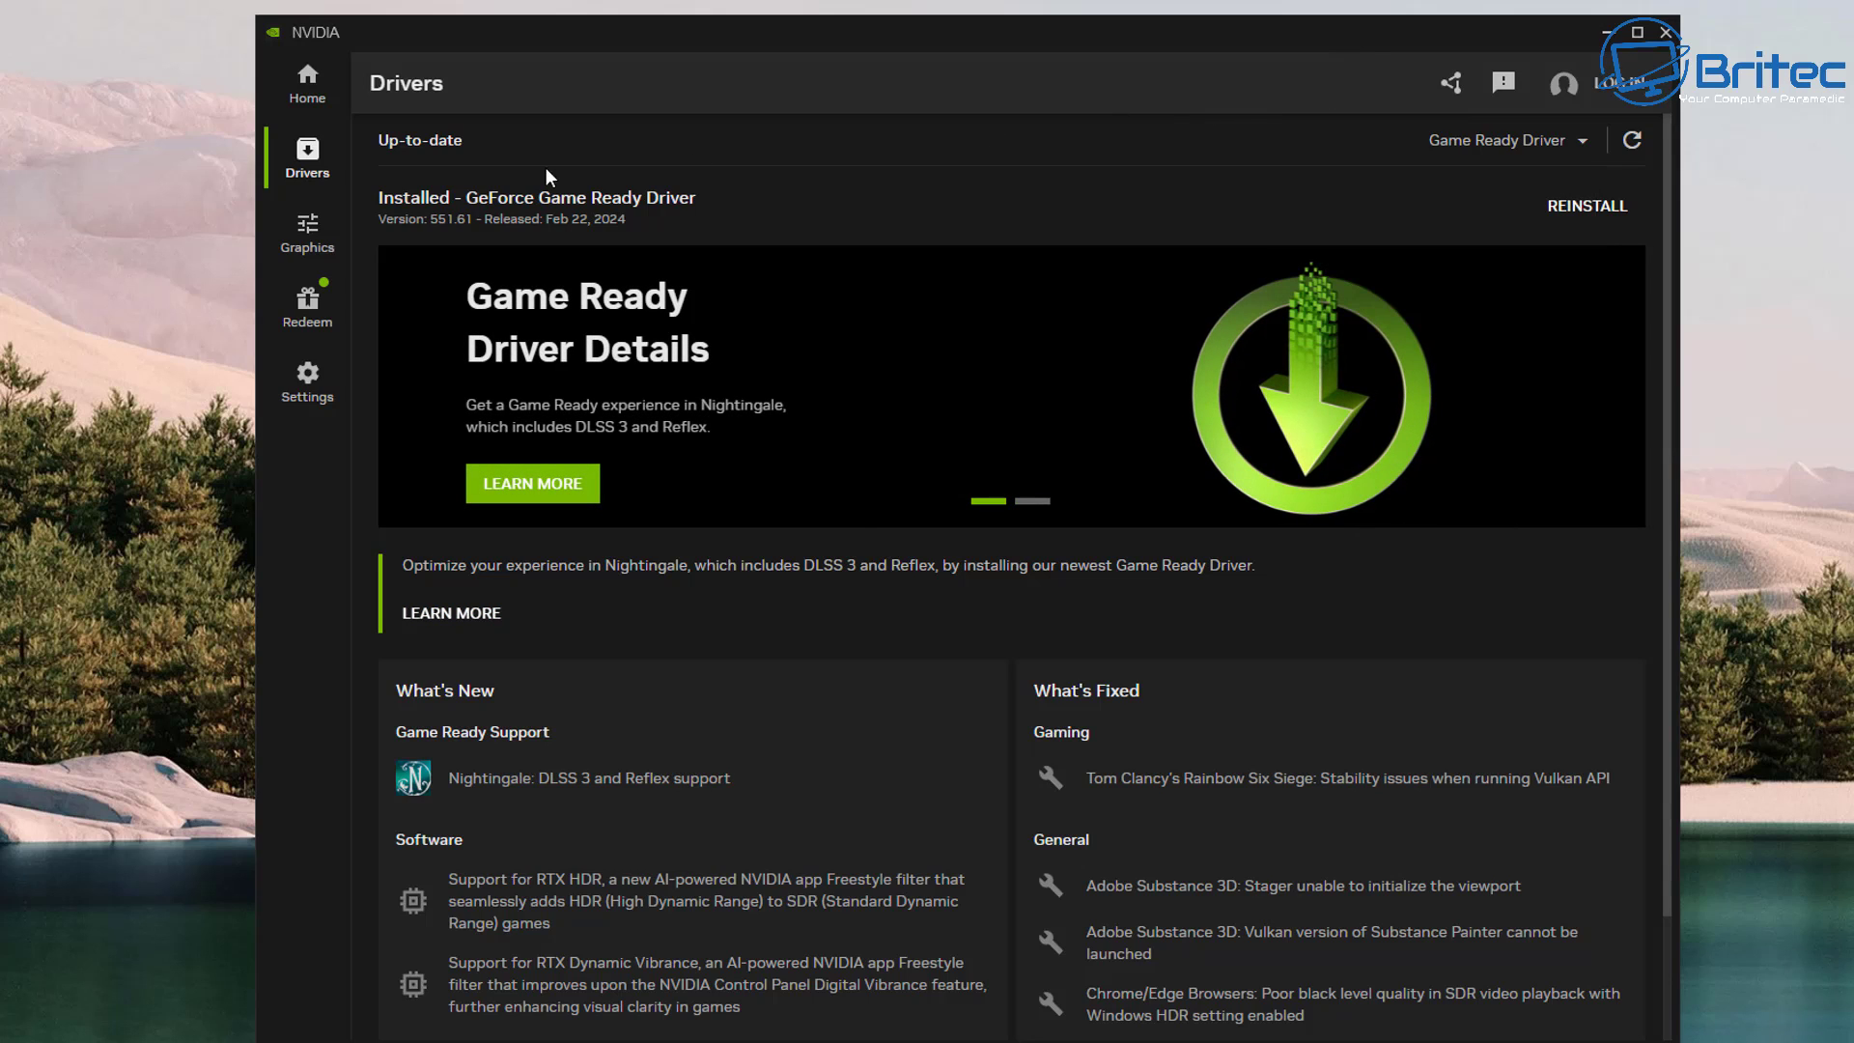
Show VLC's program settings on the Graphics page and scroll through its driver settings.
click(309, 236)
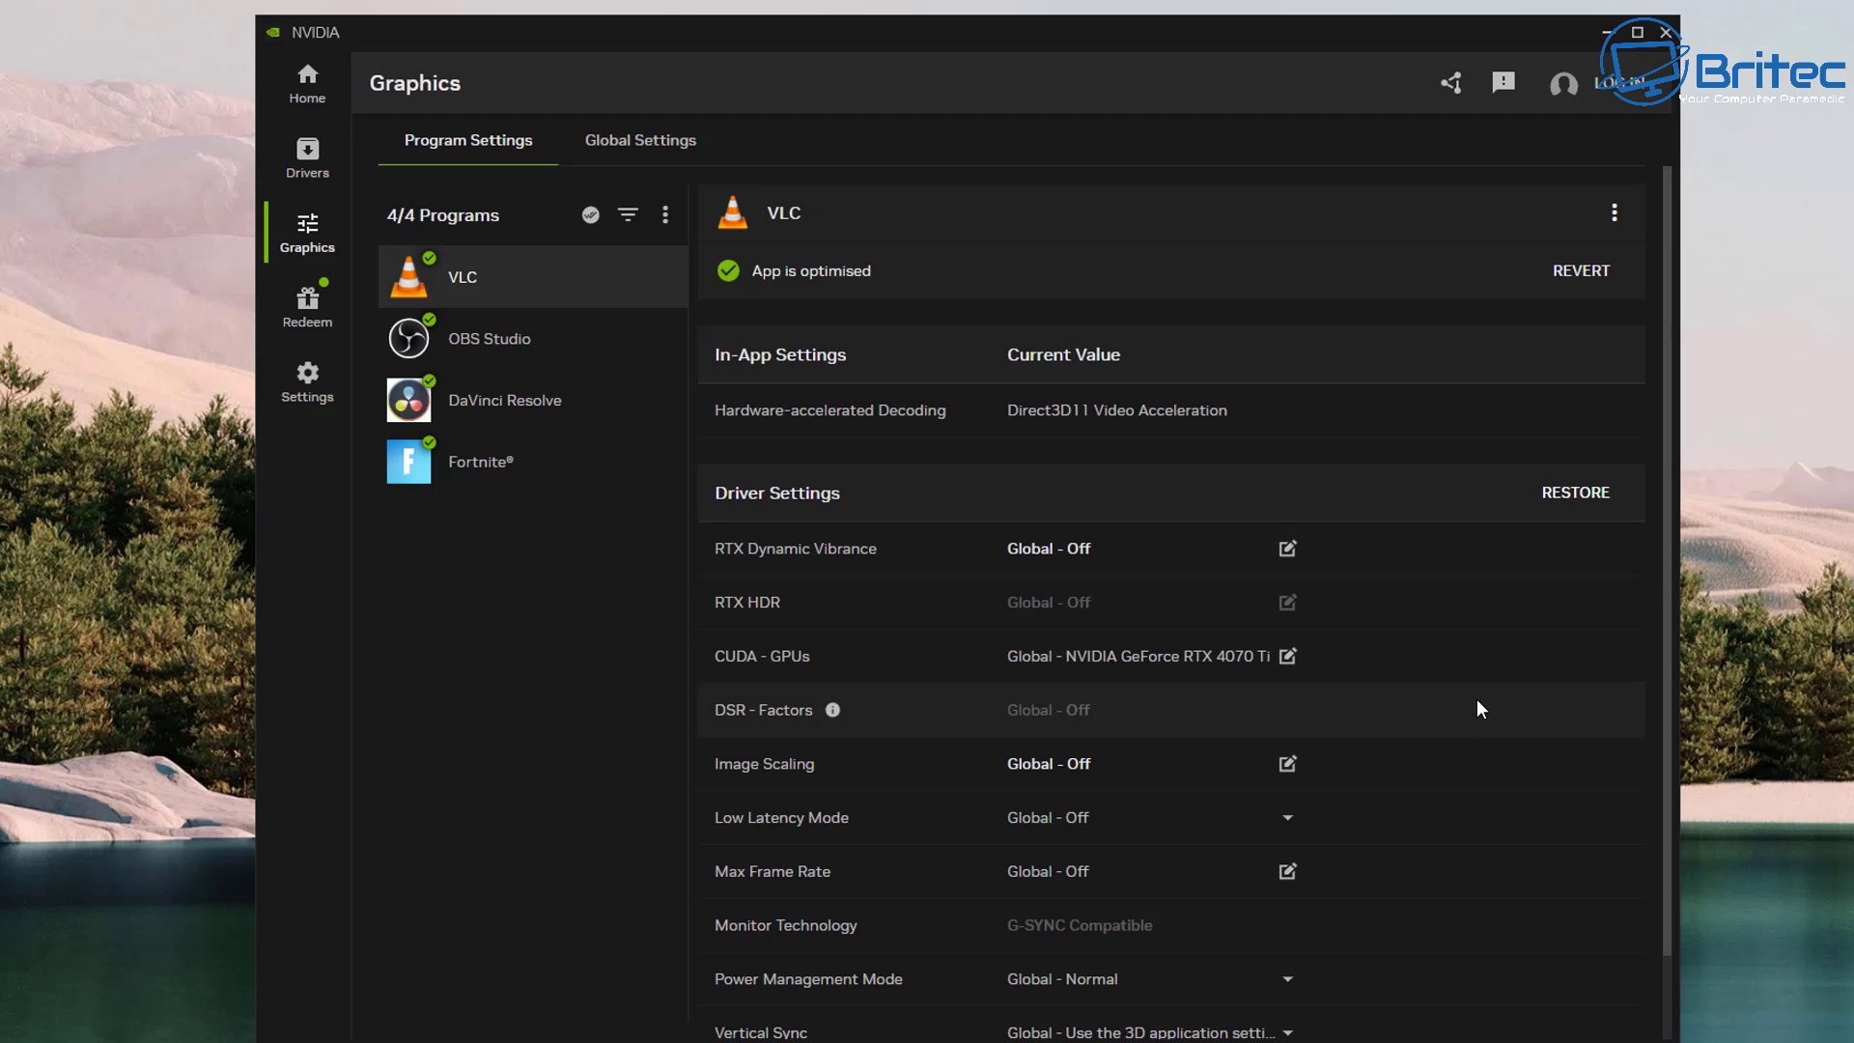
scroll(1479, 713, down, 1)
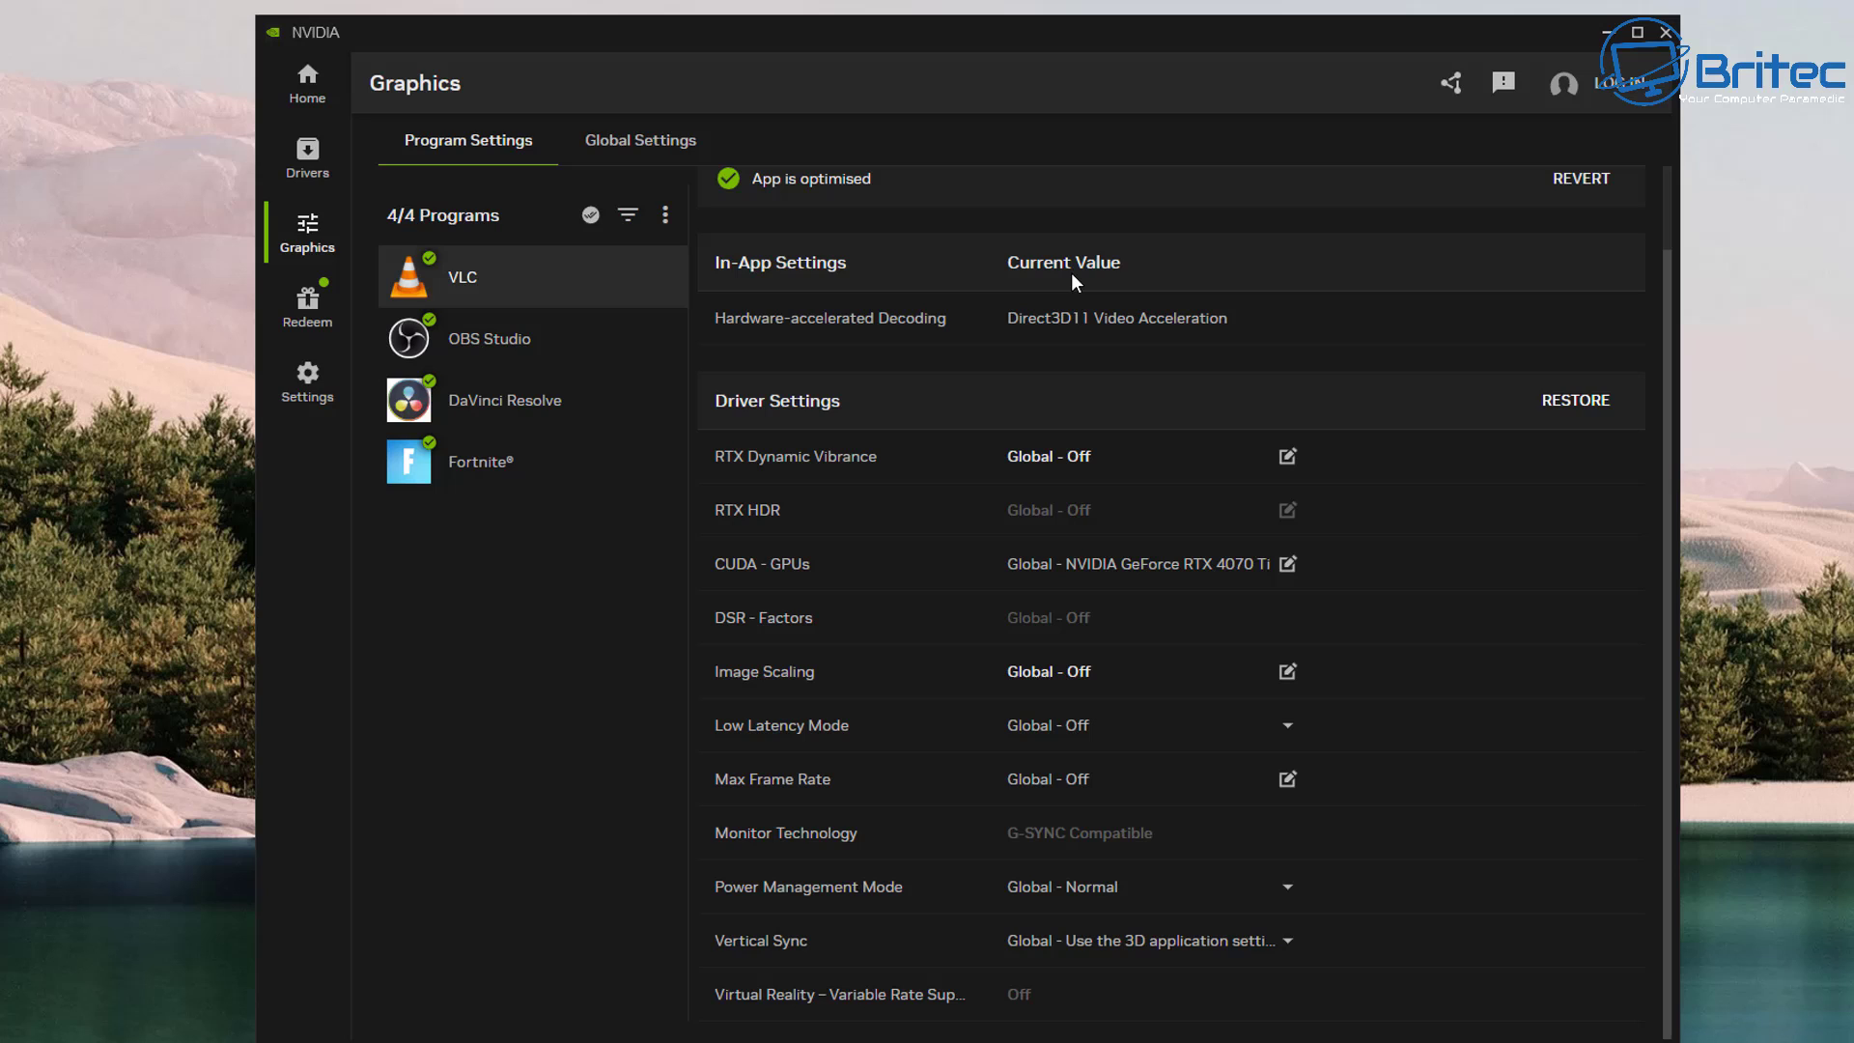
Inspect Global Settings and the Monitor Technology choices without changes, then go to the Redeem page.
click(641, 140)
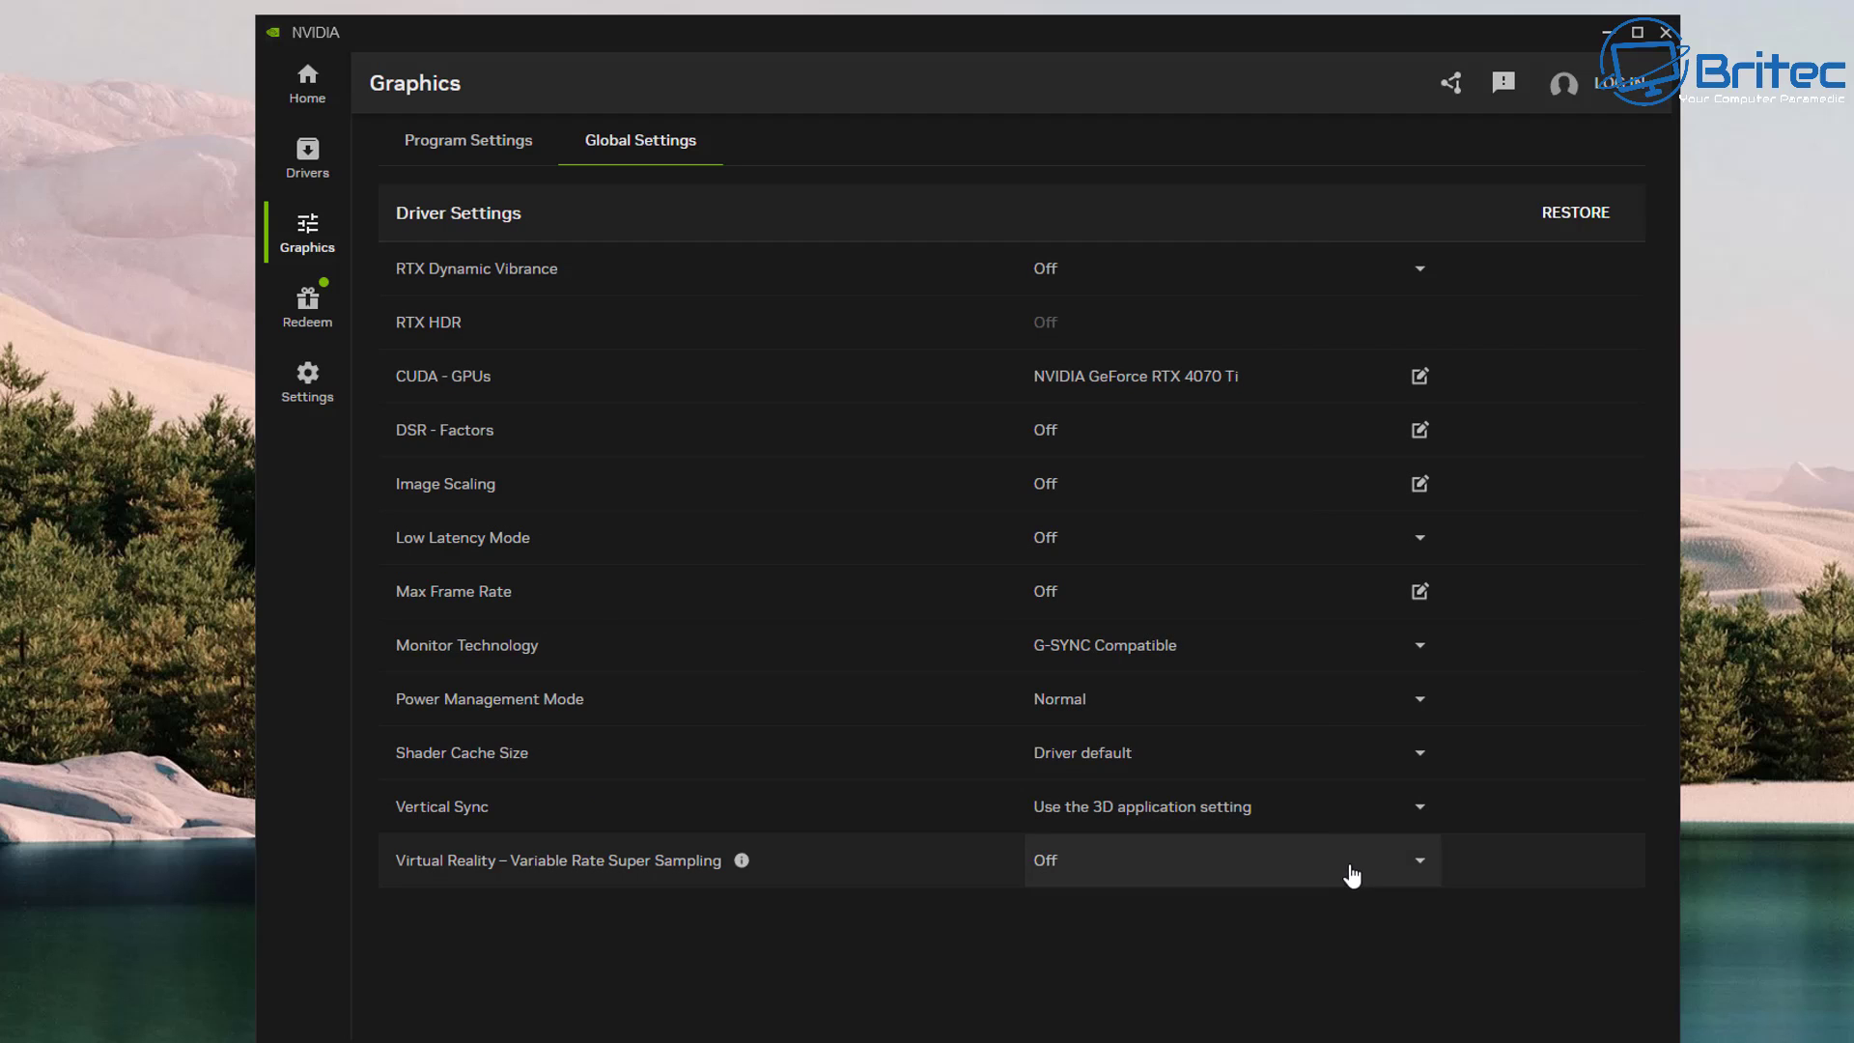
click(1420, 647)
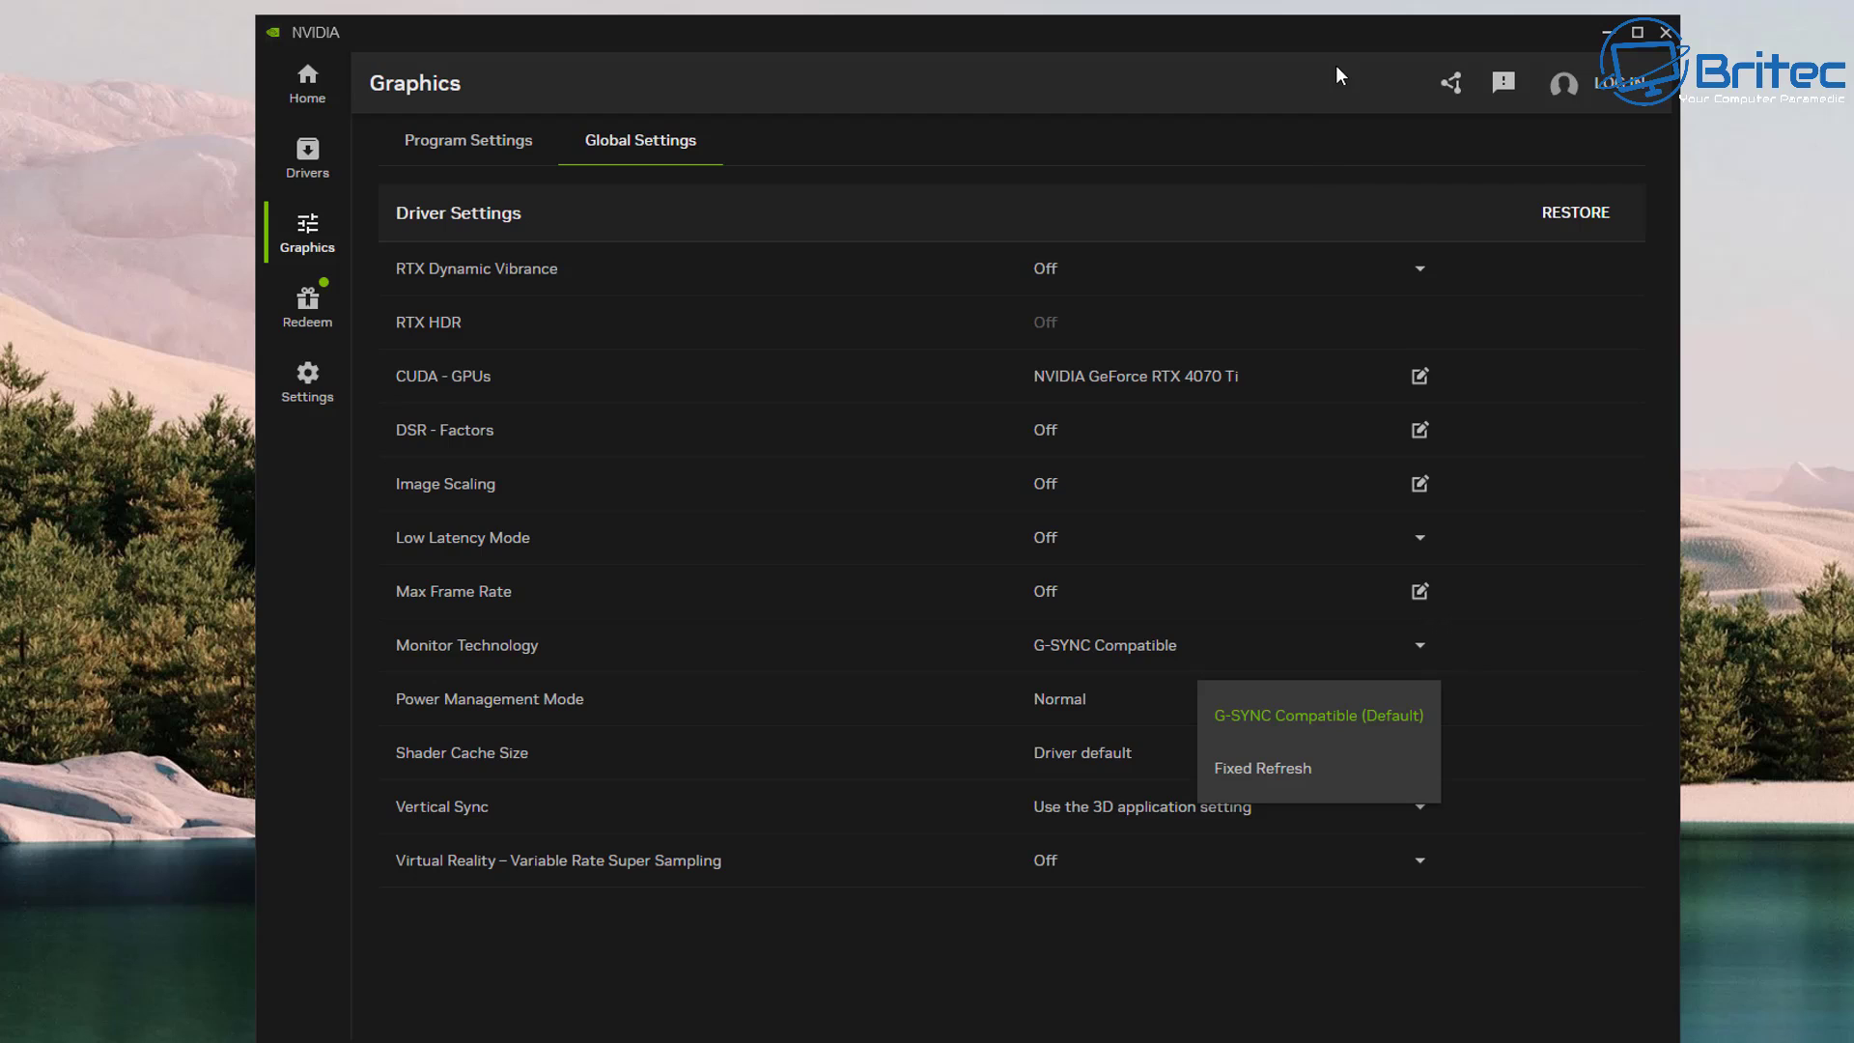
click(1523, 652)
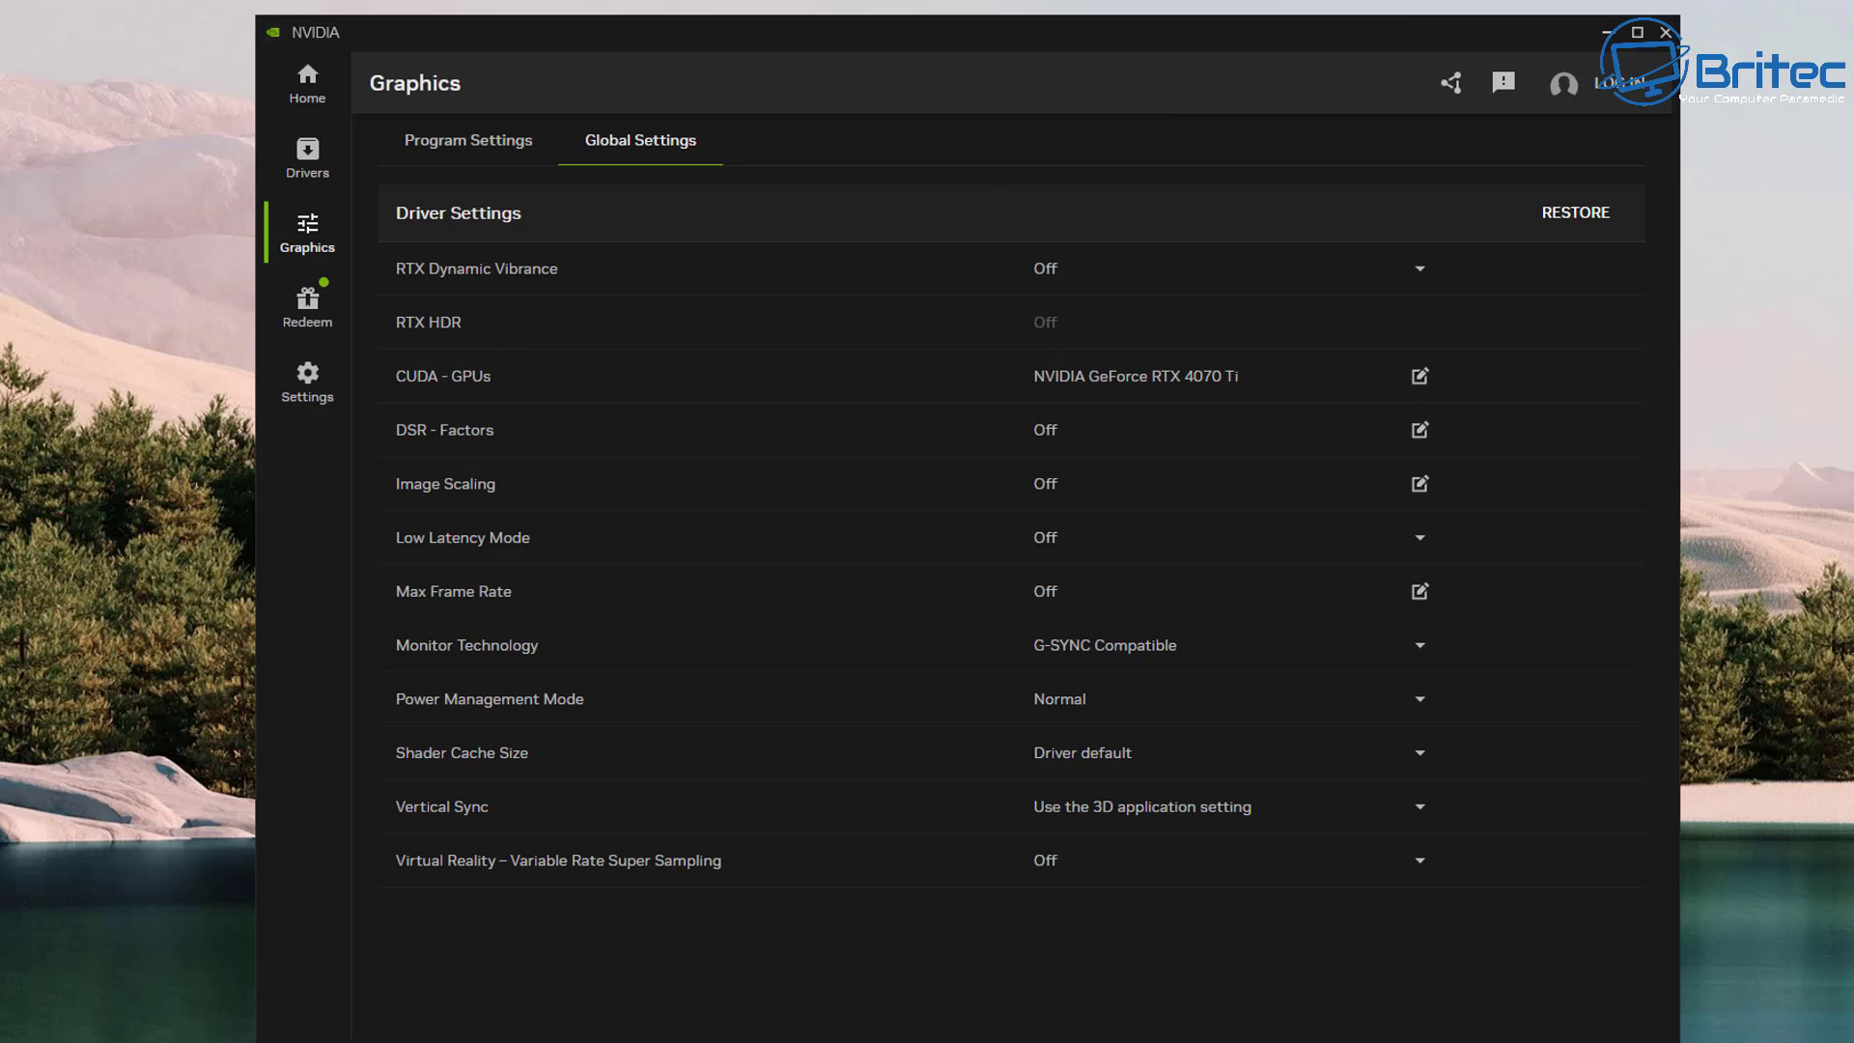
click(319, 322)
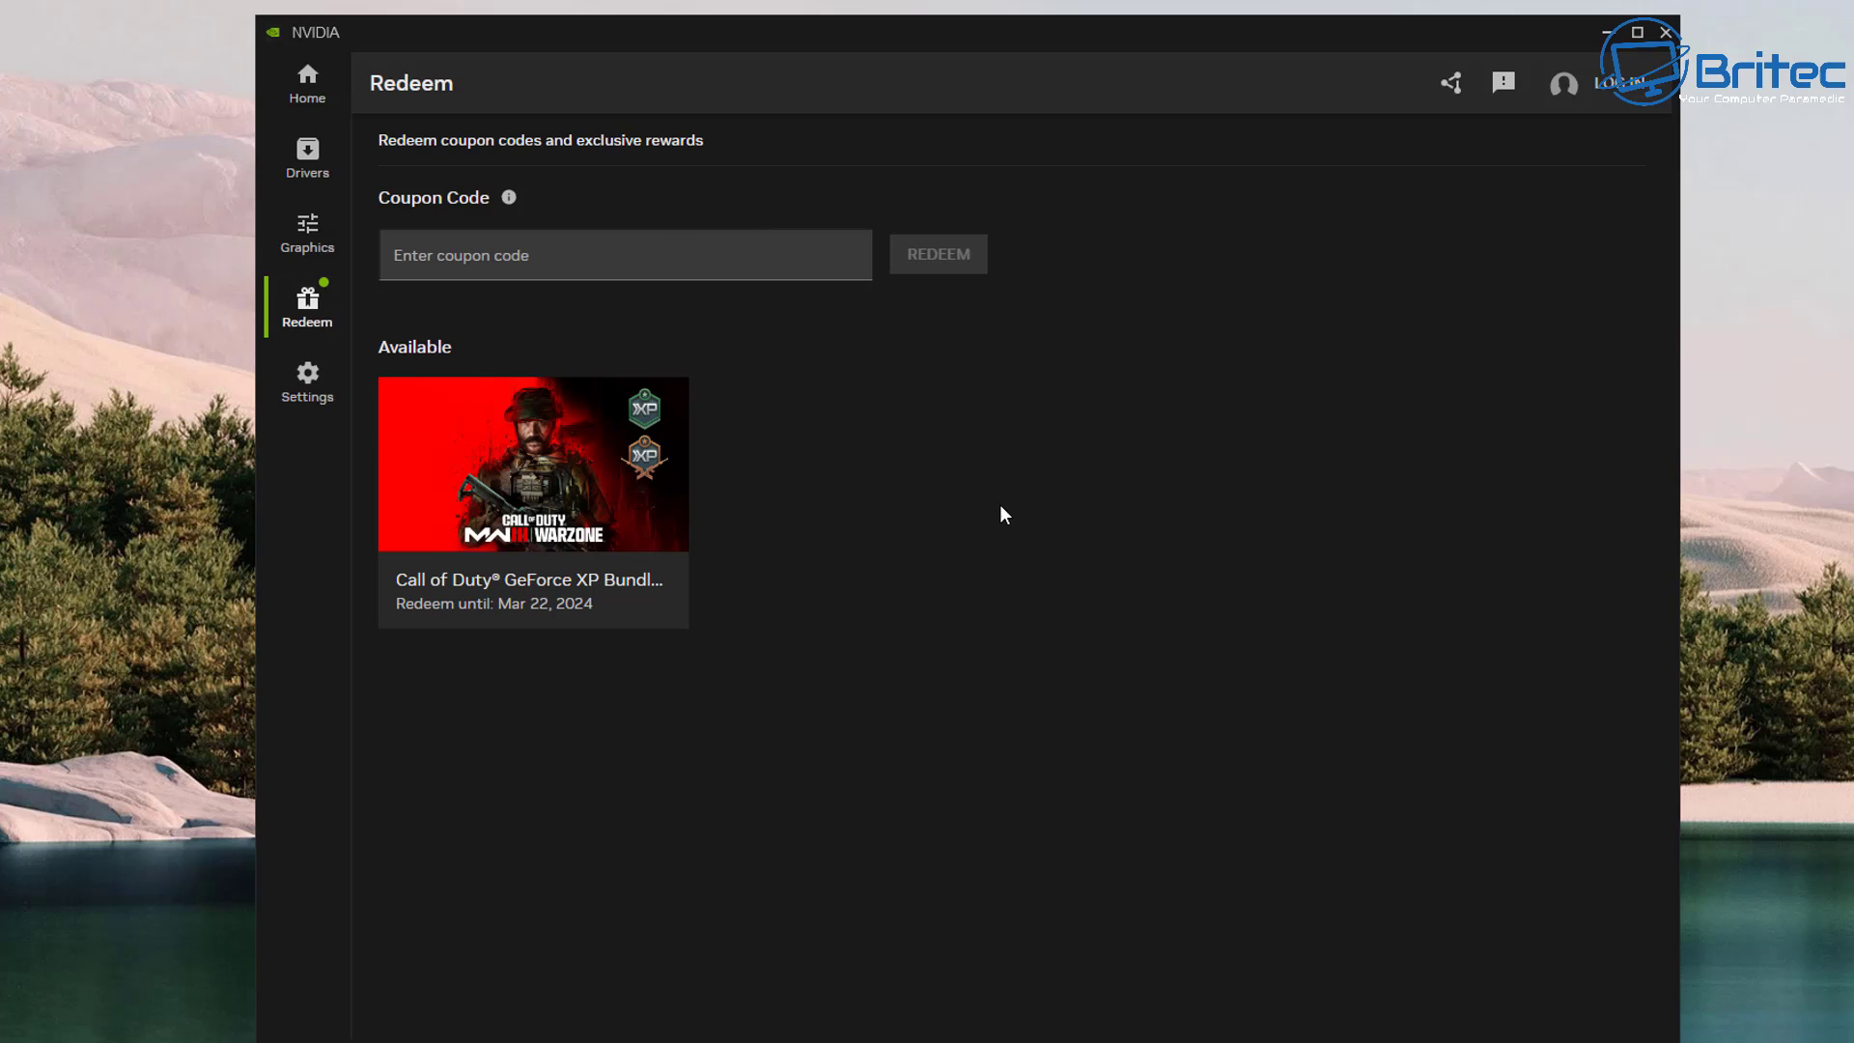
Scroll the System settings down to the NVIDIA Control Panel section.
click(302, 393)
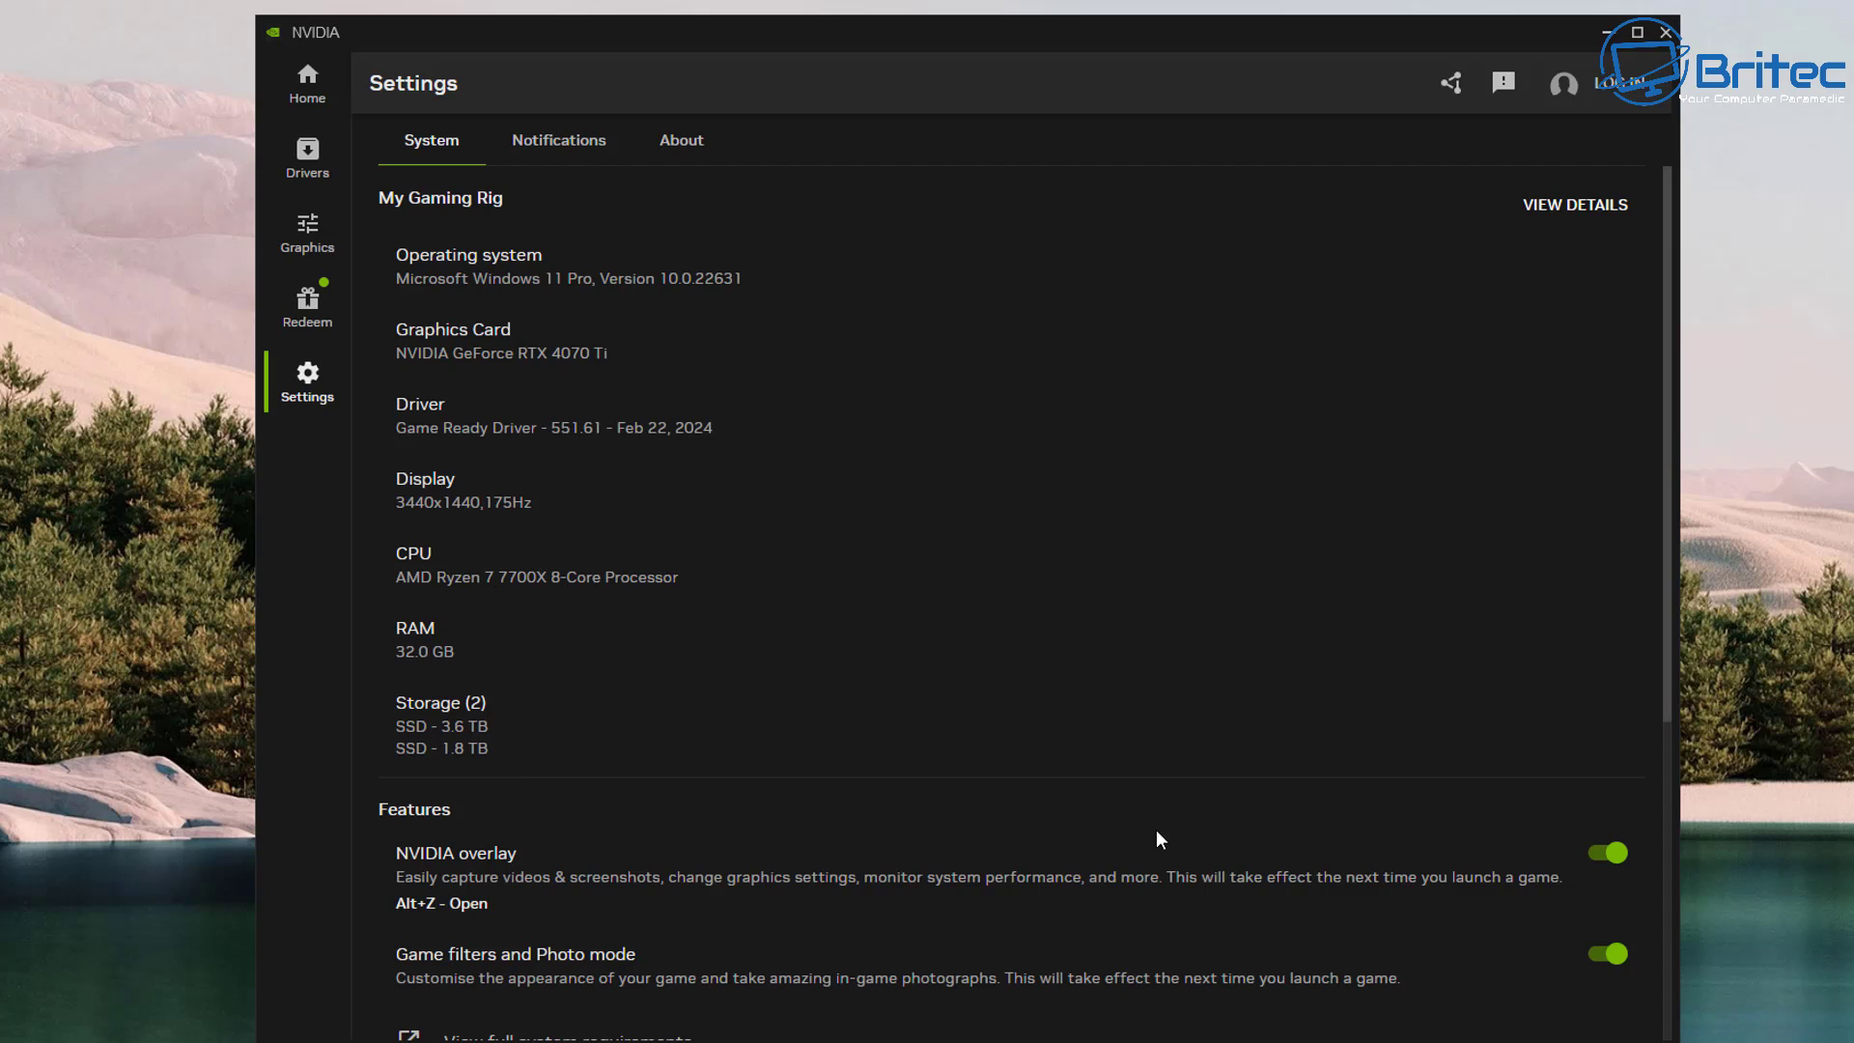
scroll(1155, 833, down, 5)
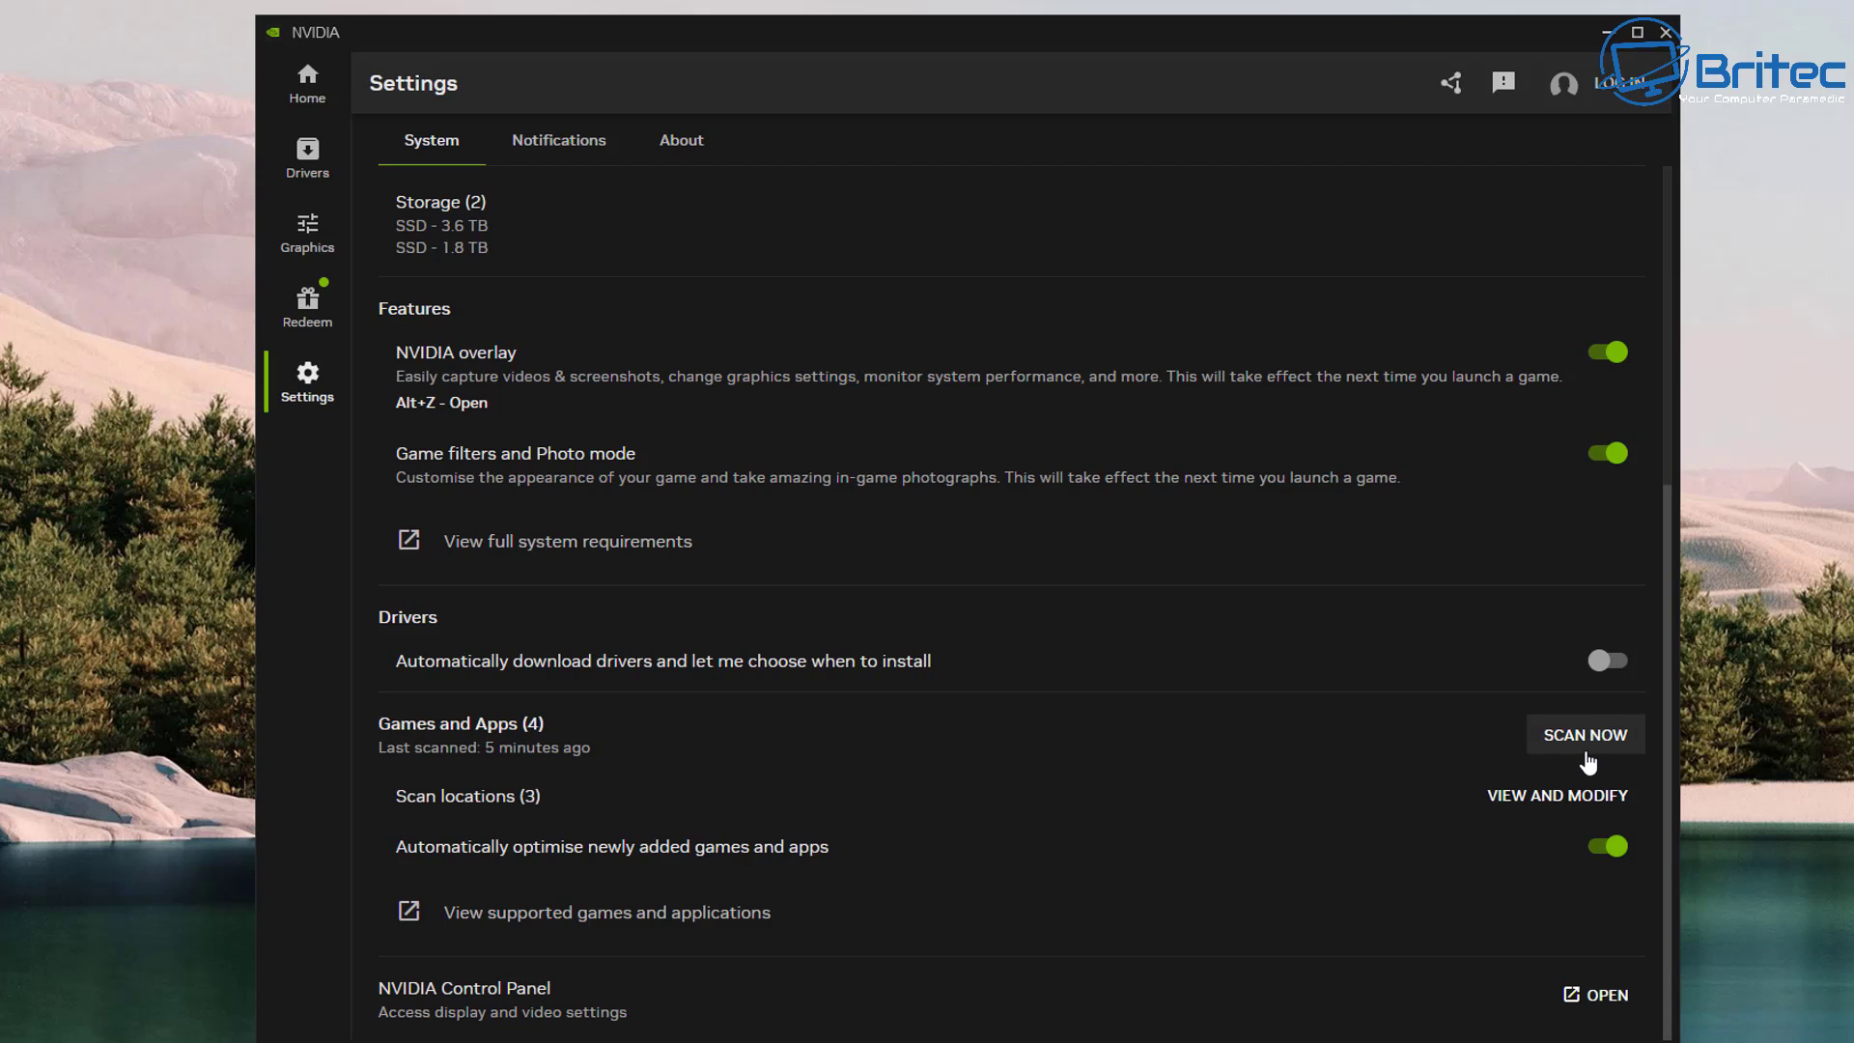
click(1569, 994)
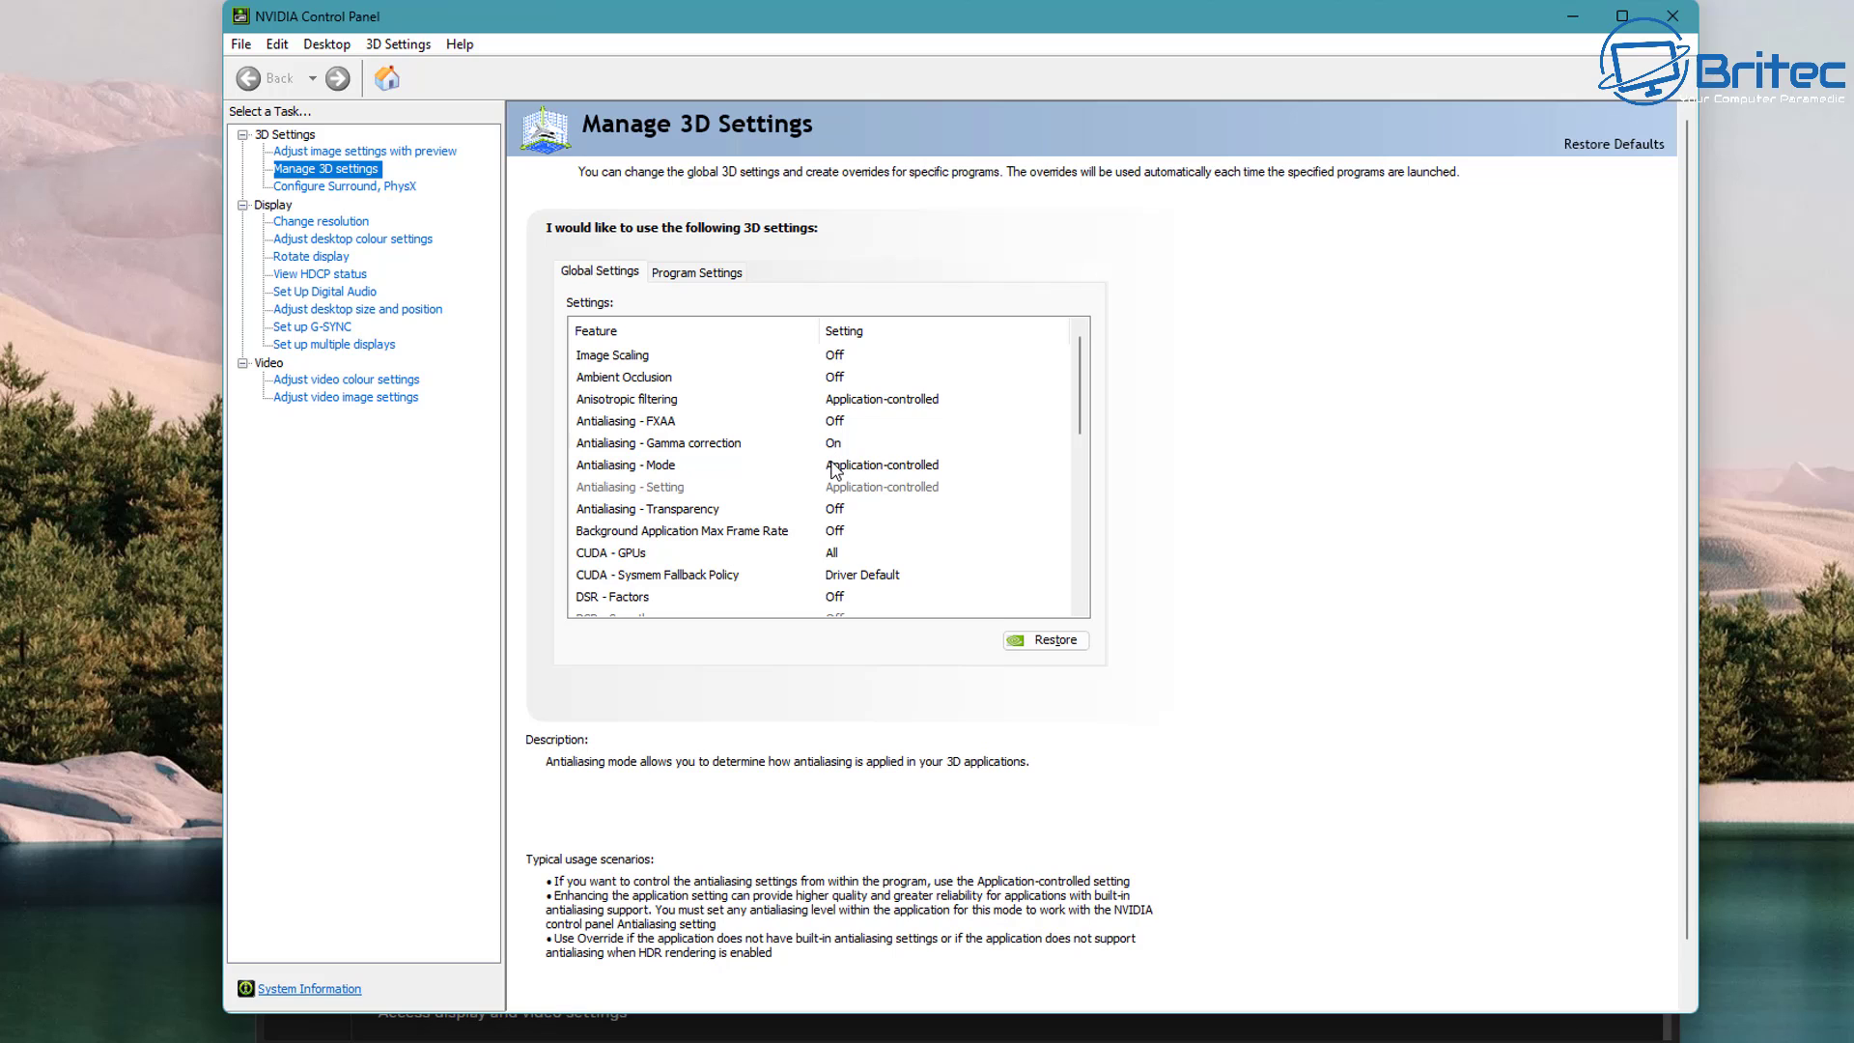
click(695, 275)
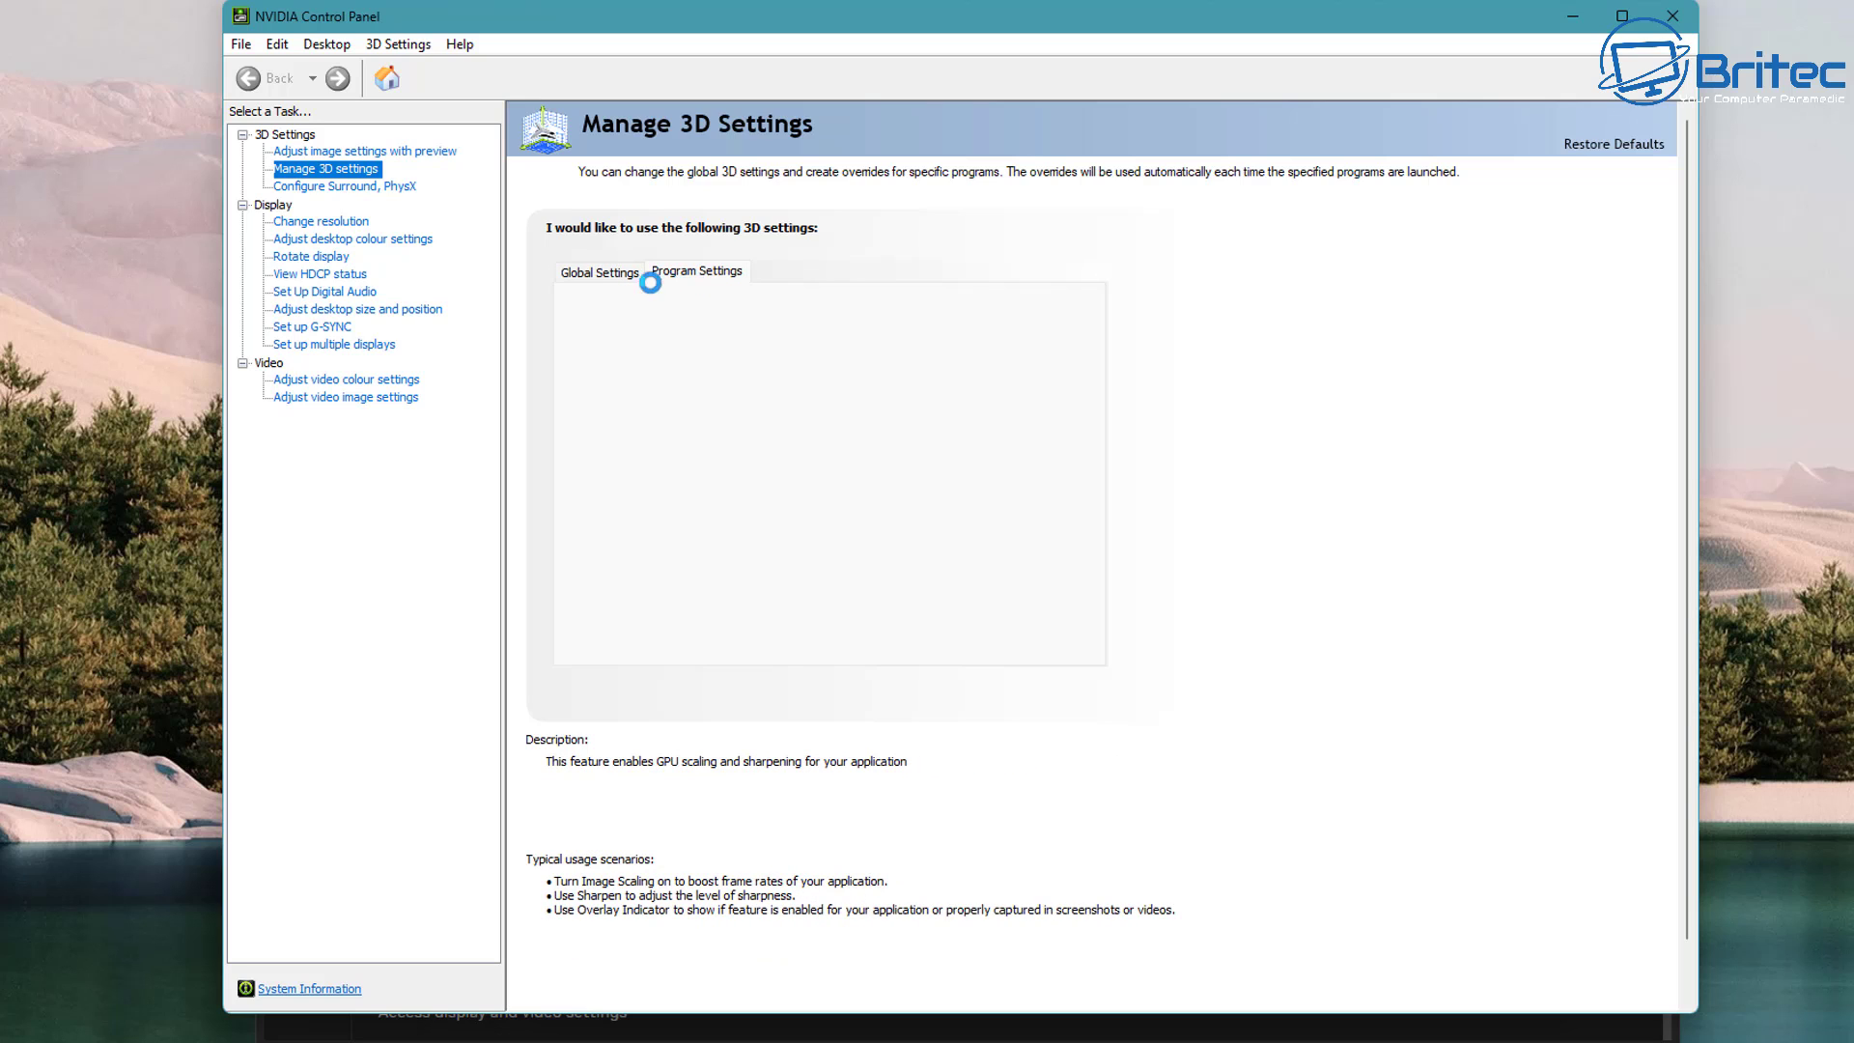
click(582, 283)
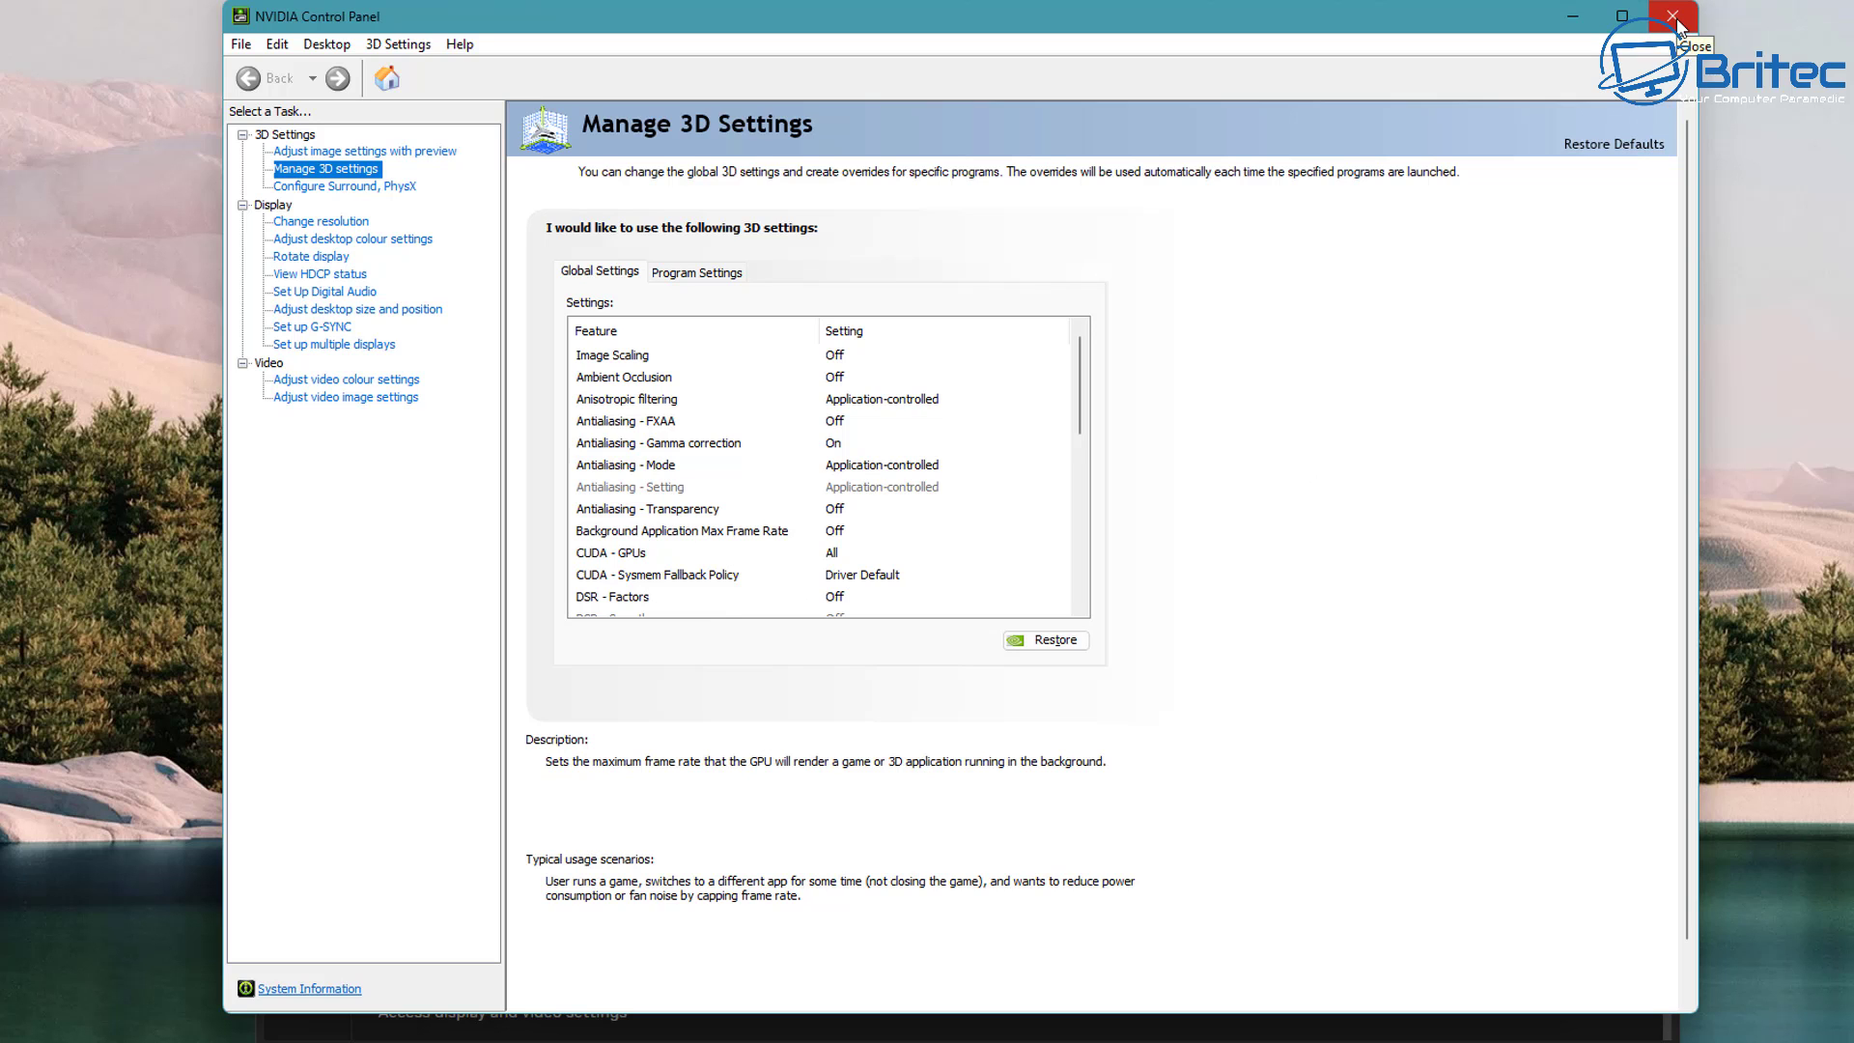
click(1675, 17)
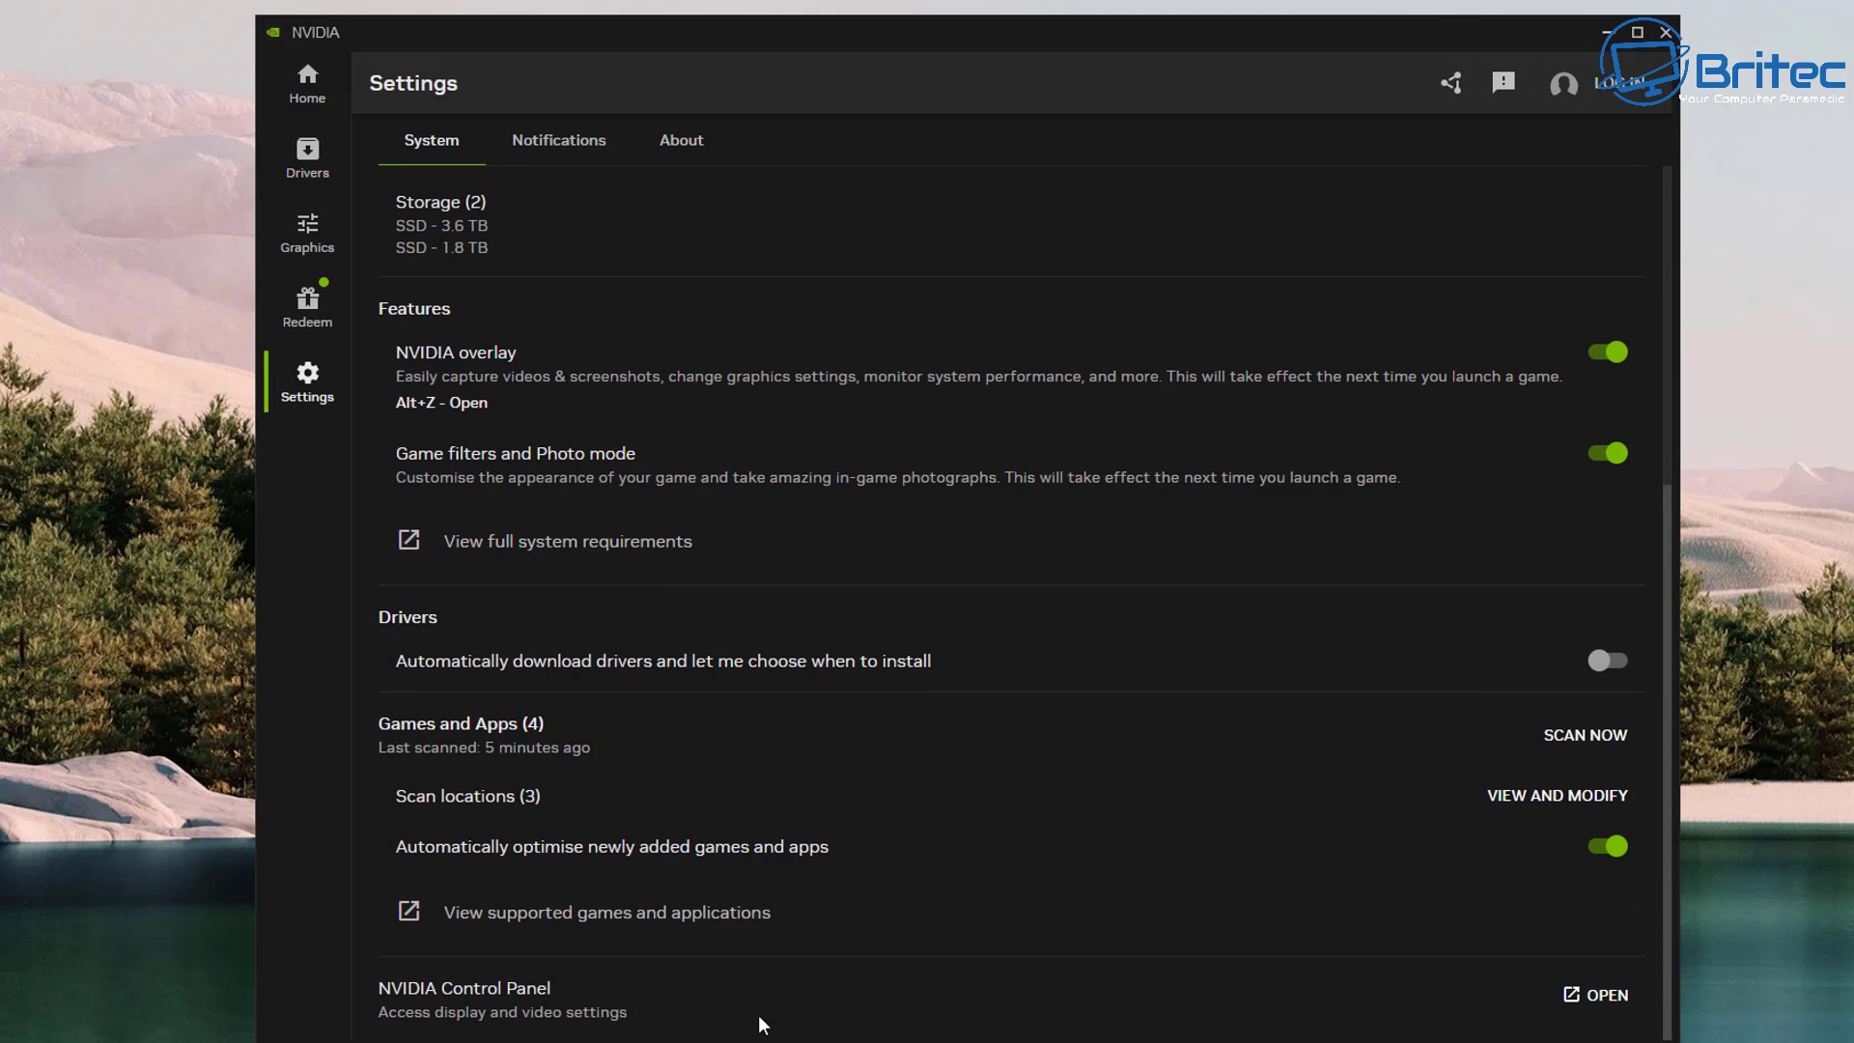
Review the Notifications and About settings pages, then return to the Home page.
click(558, 141)
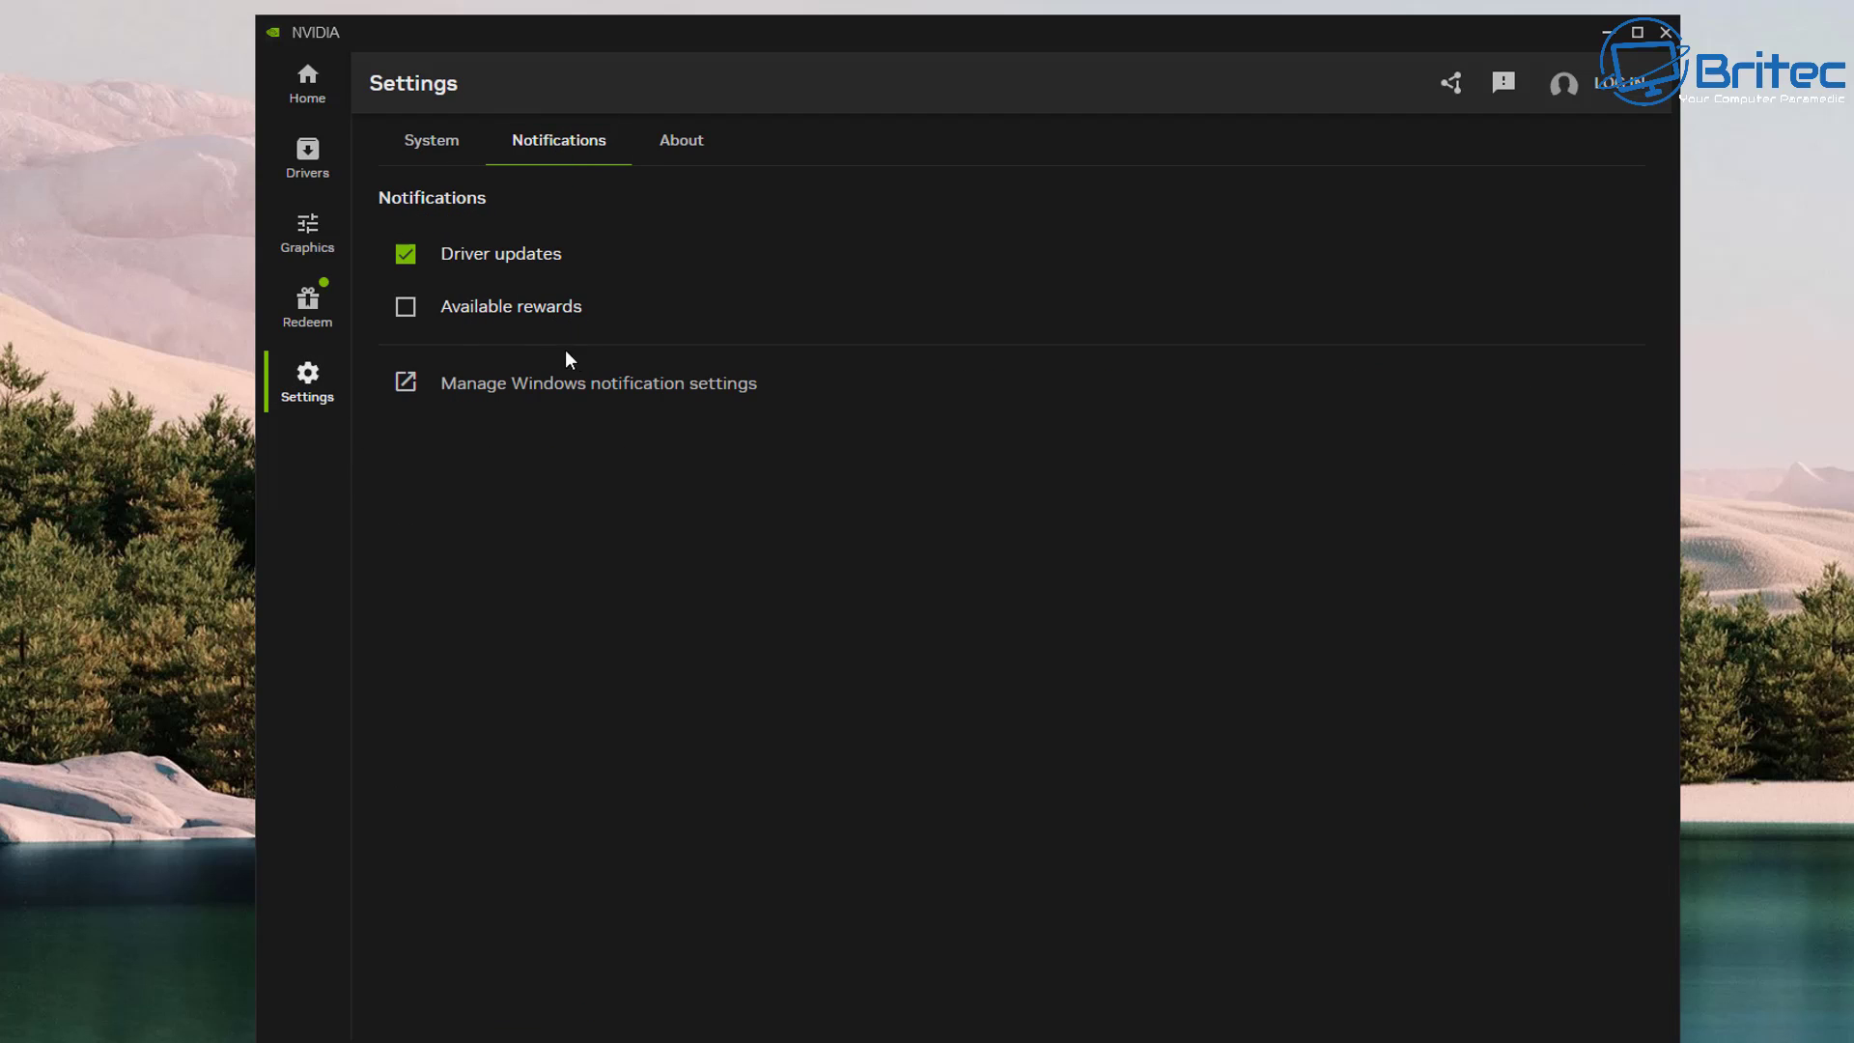
click(664, 146)
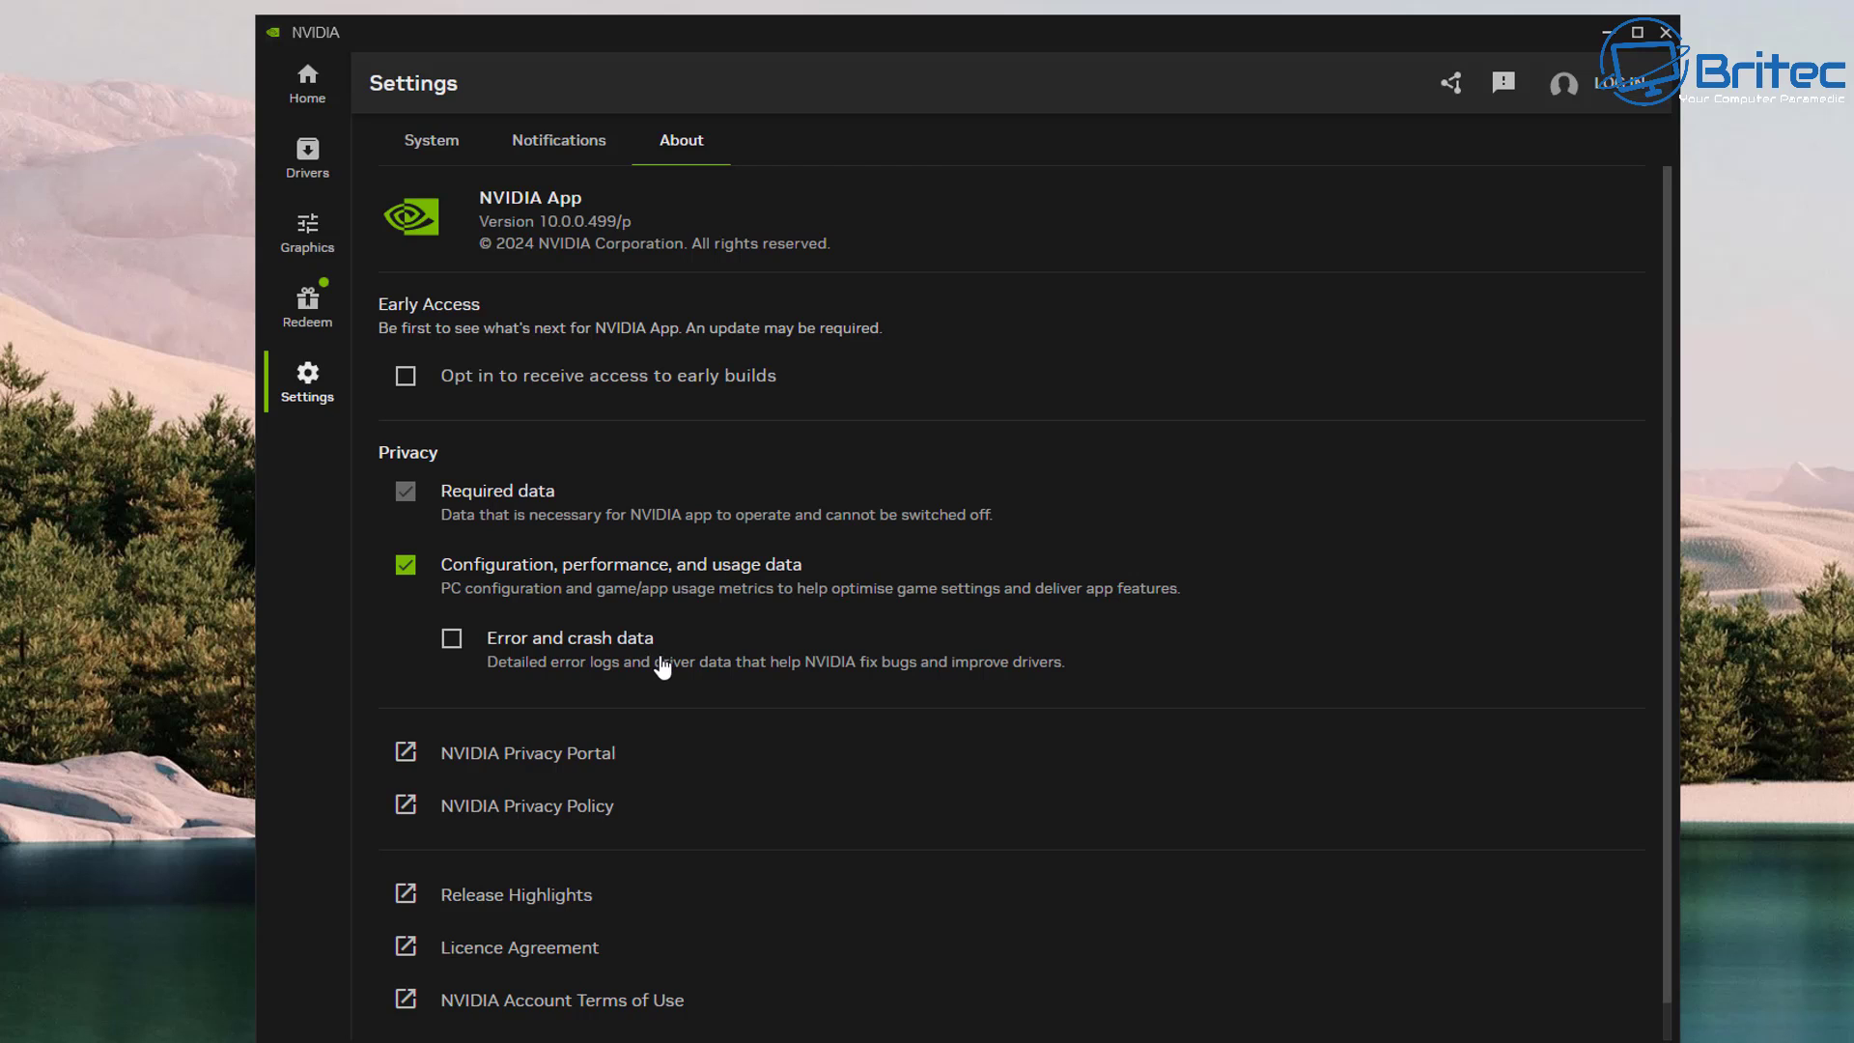
scroll(663, 676, down, 1)
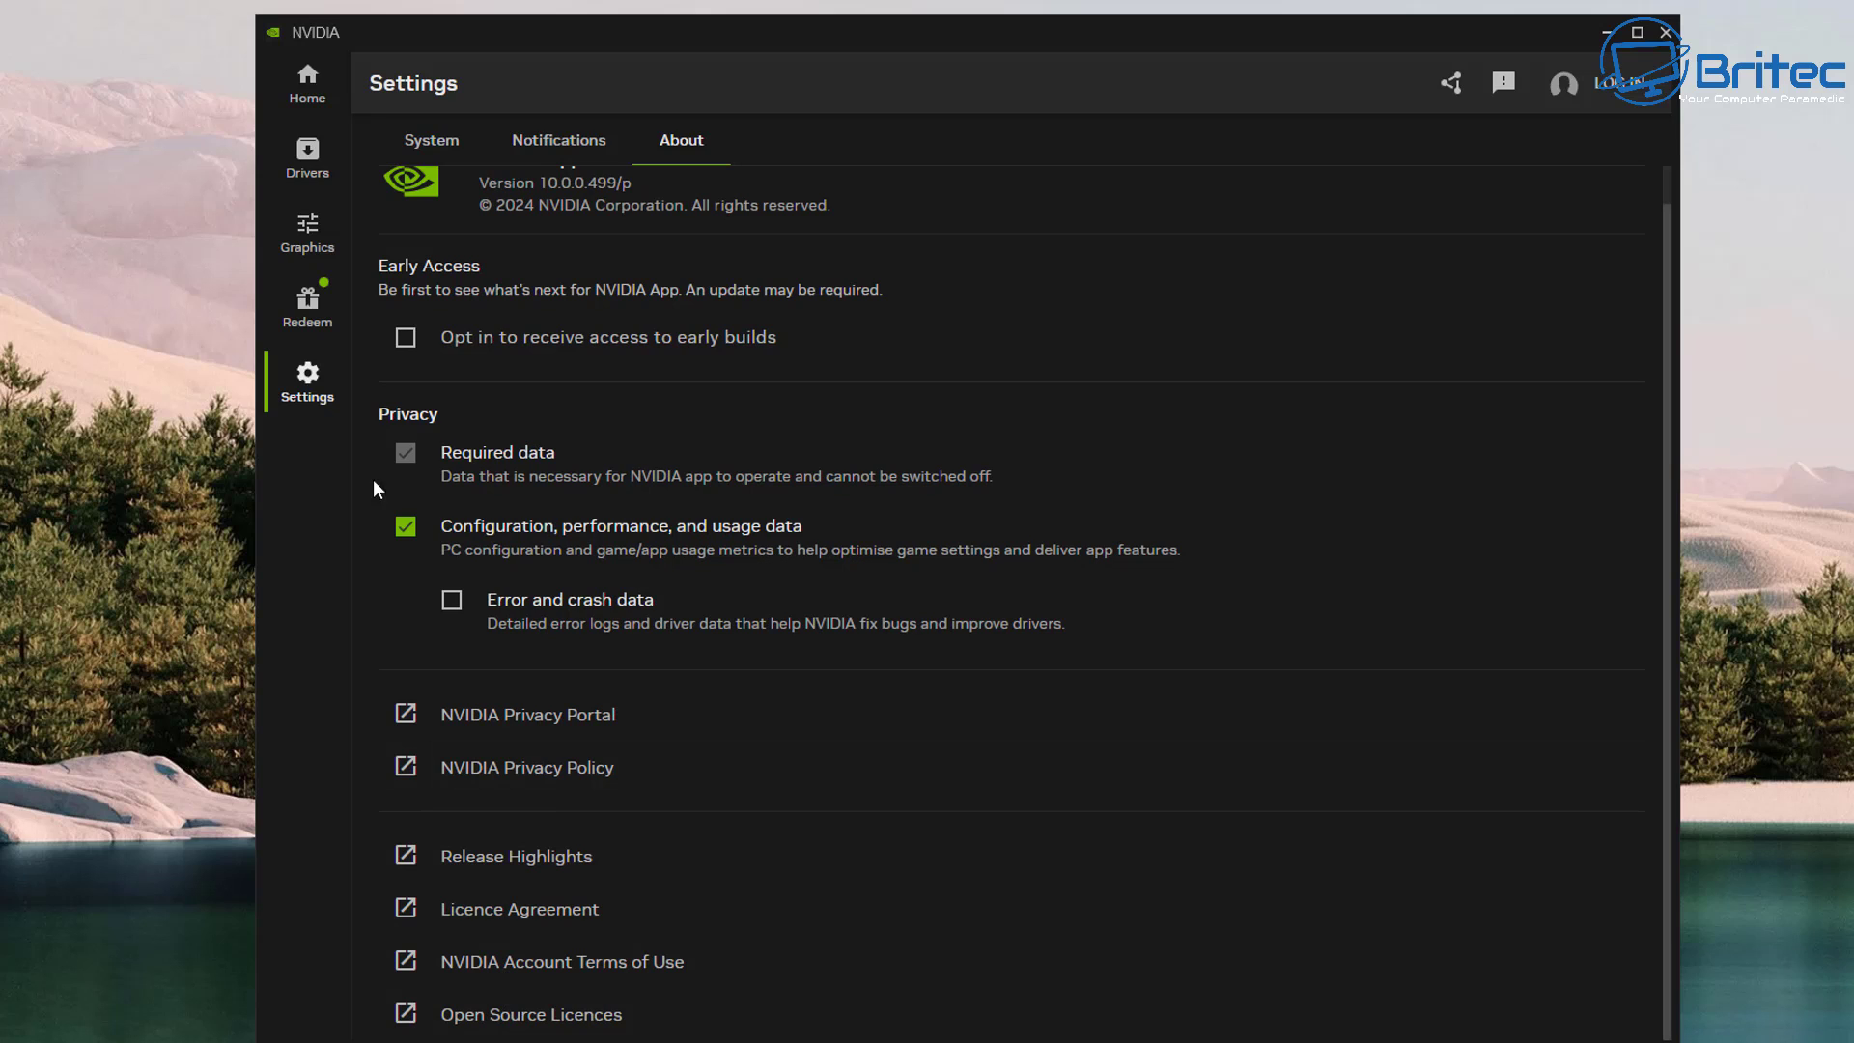
click(322, 111)
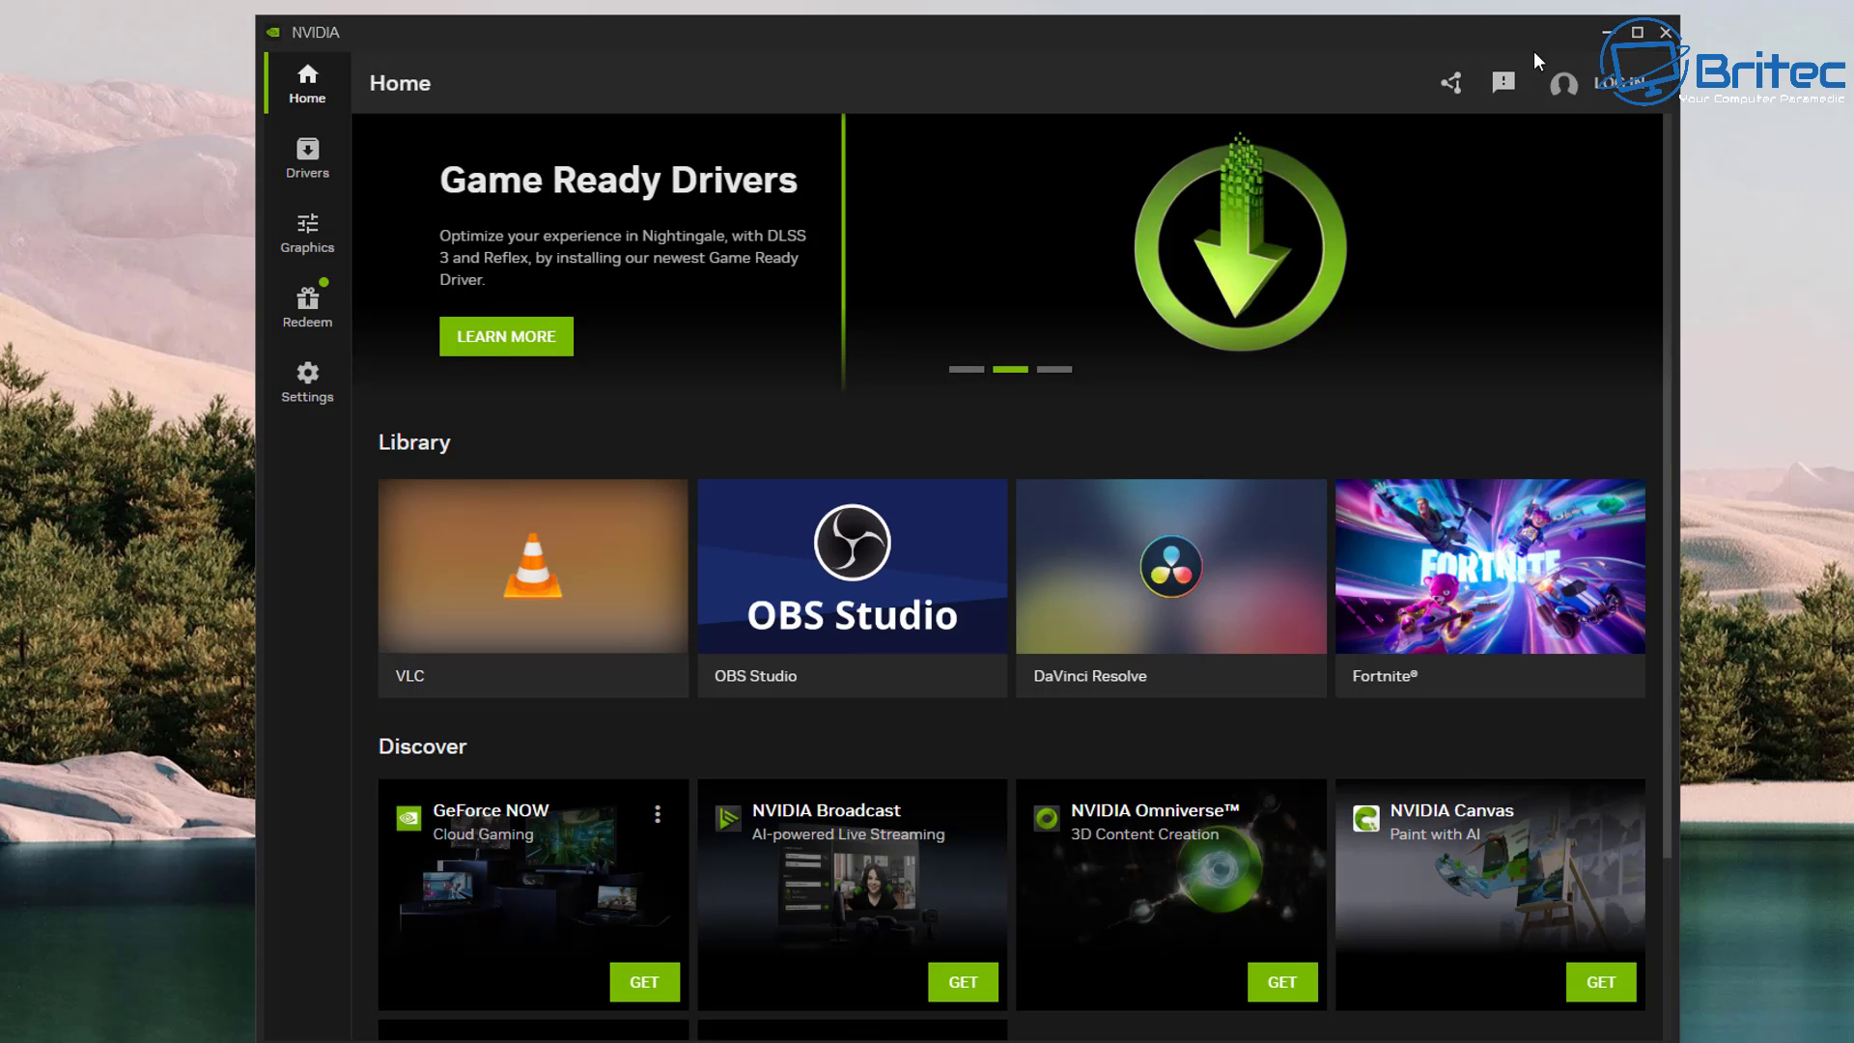
Open the overlay, page through the gallery clips, start a recording, then dismiss the capture prompt.
click(1456, 85)
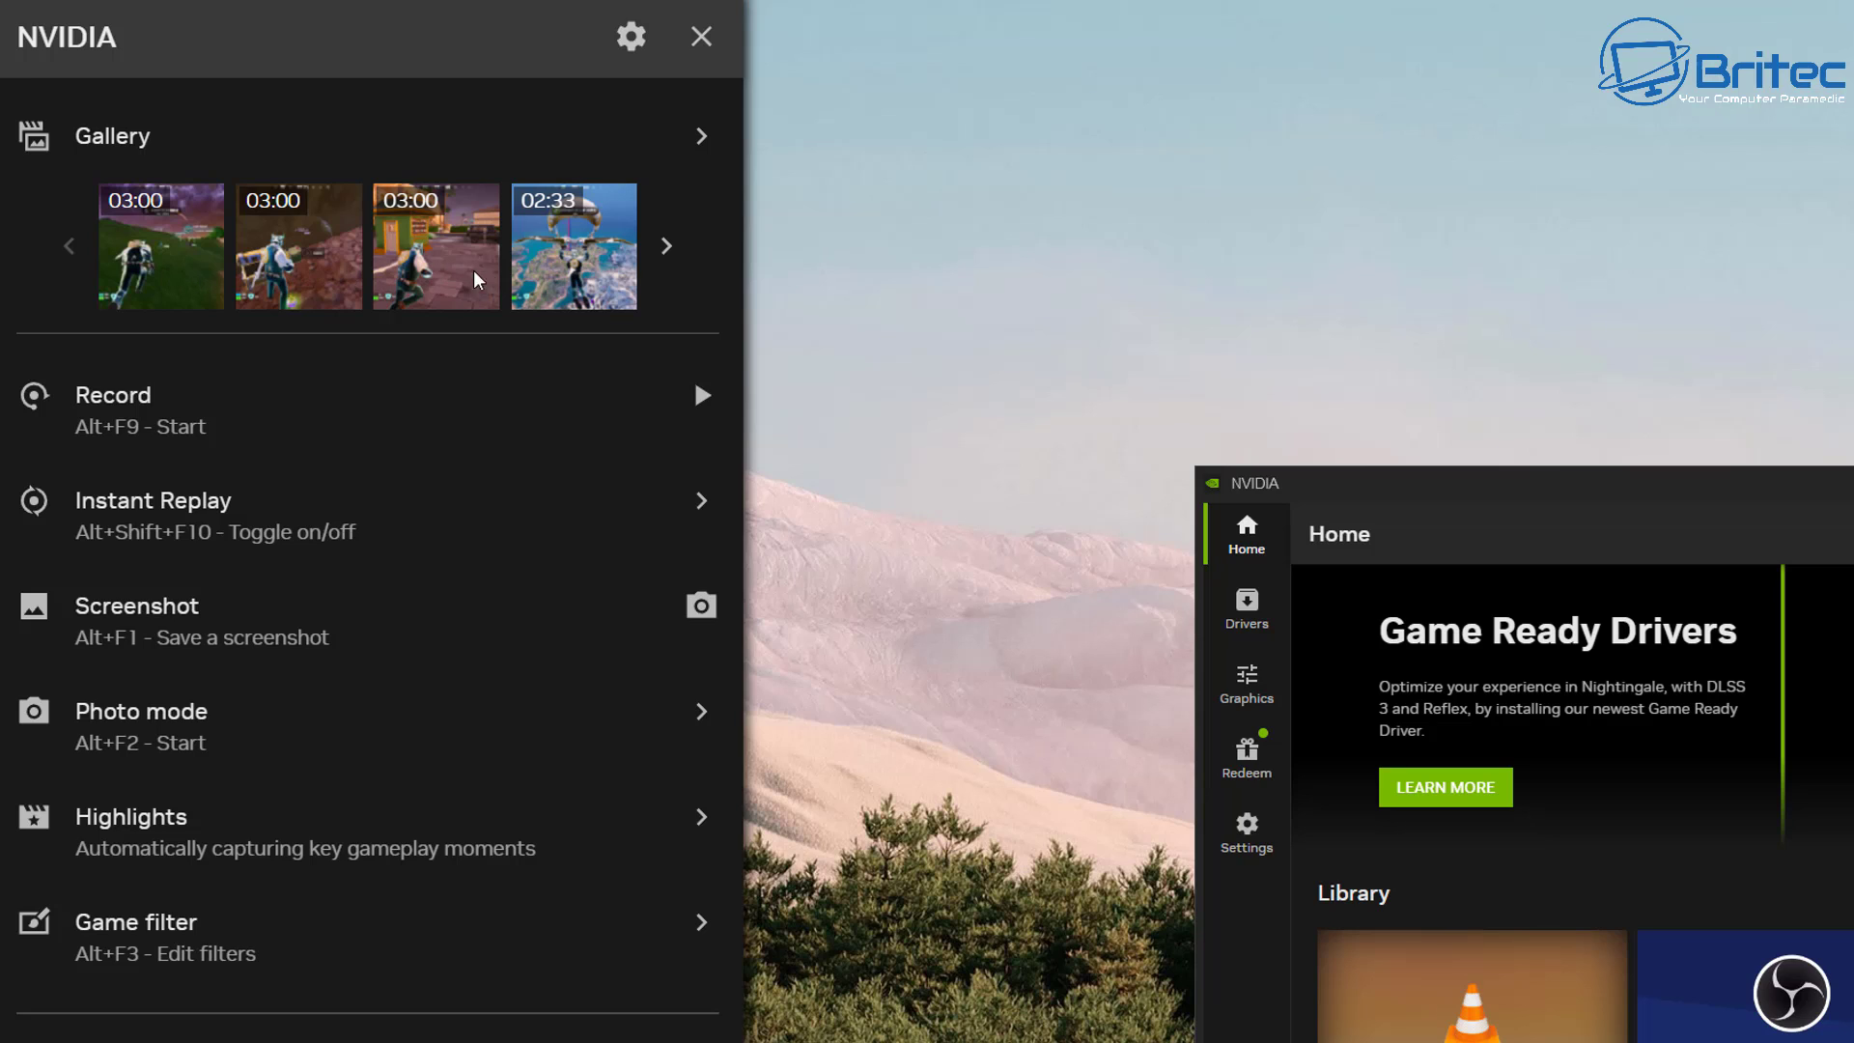
click(665, 247)
click(665, 248)
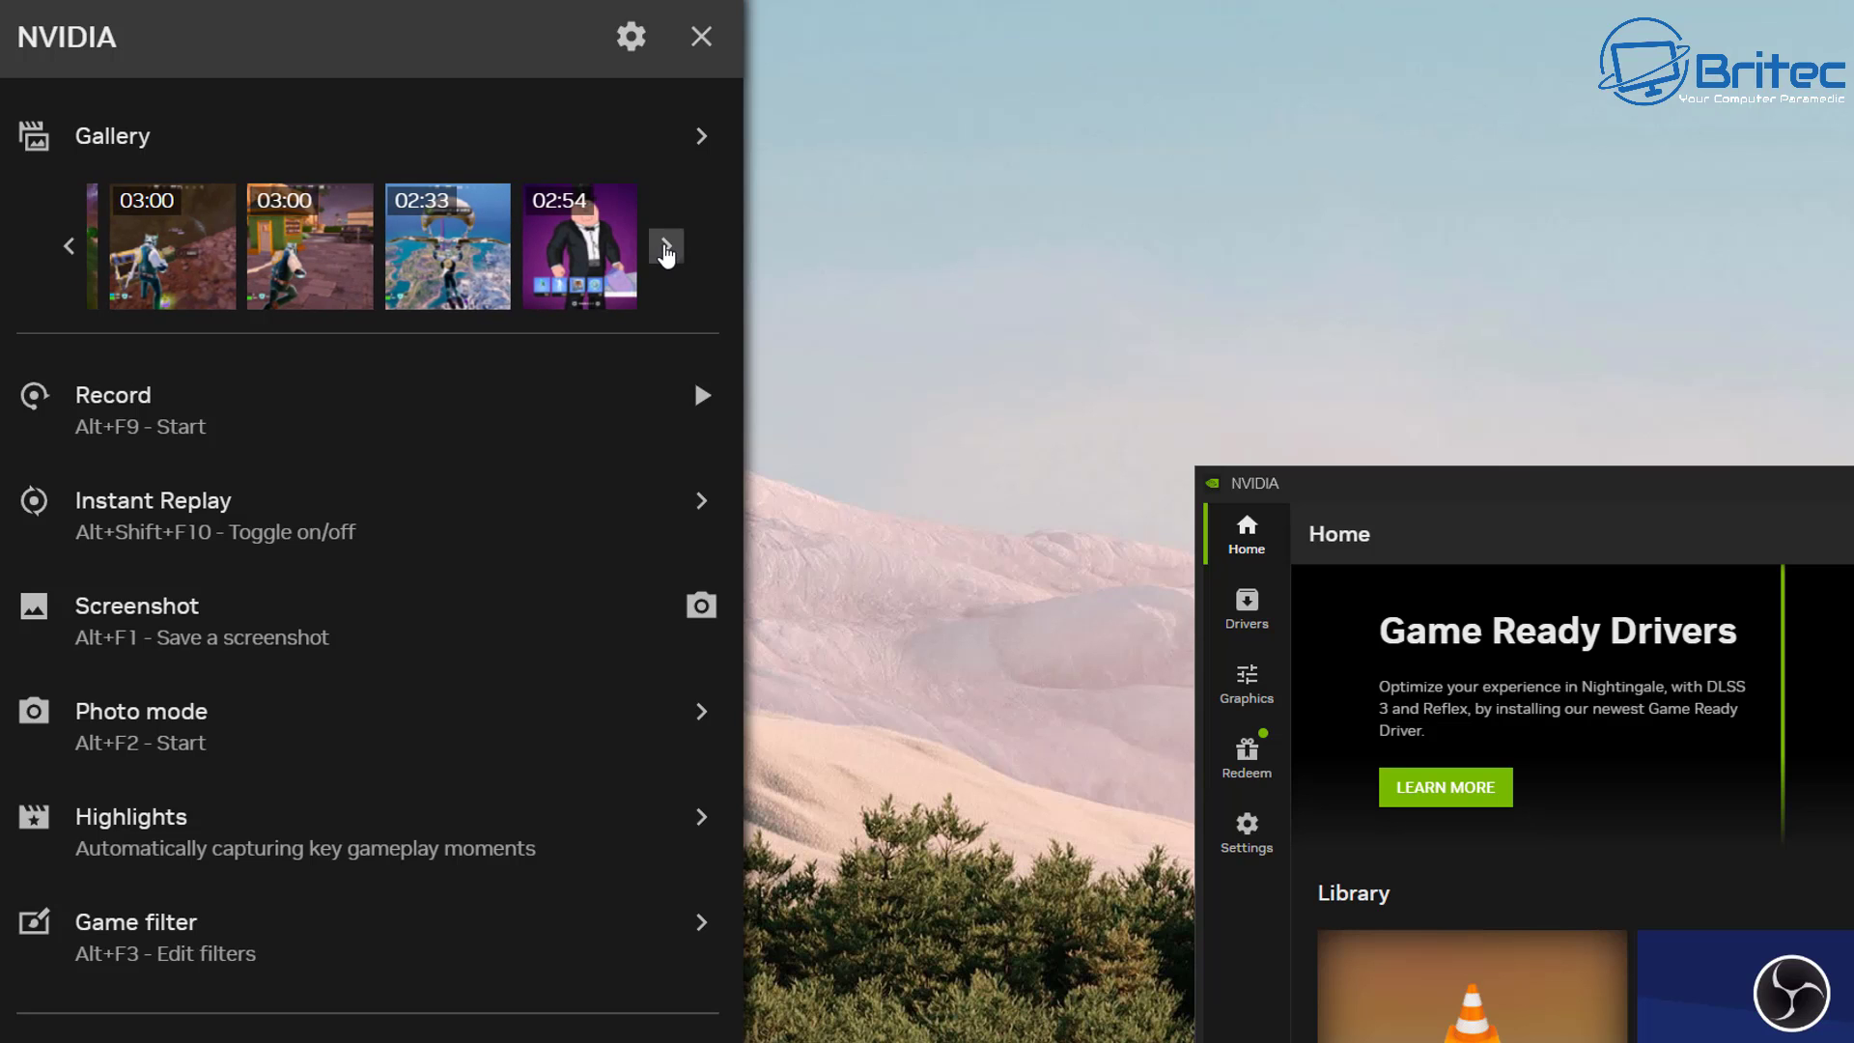
click(665, 247)
click(665, 248)
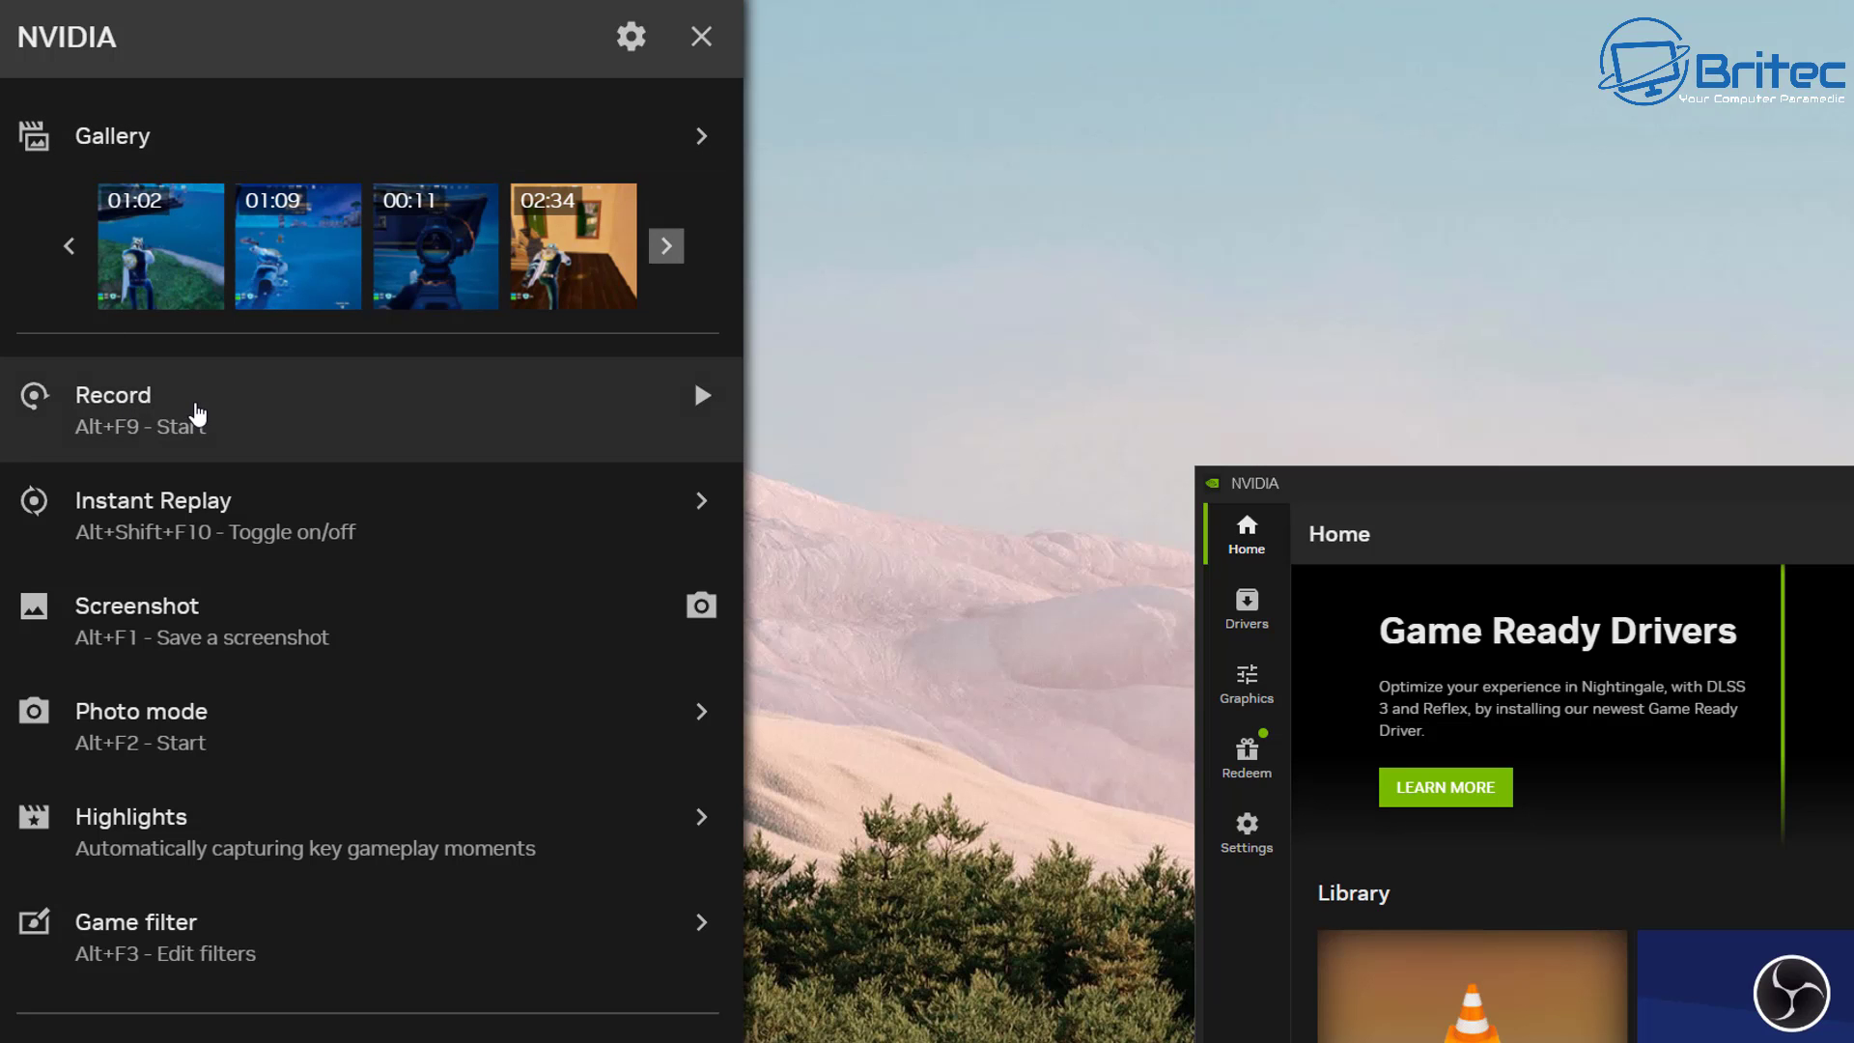
click(193, 416)
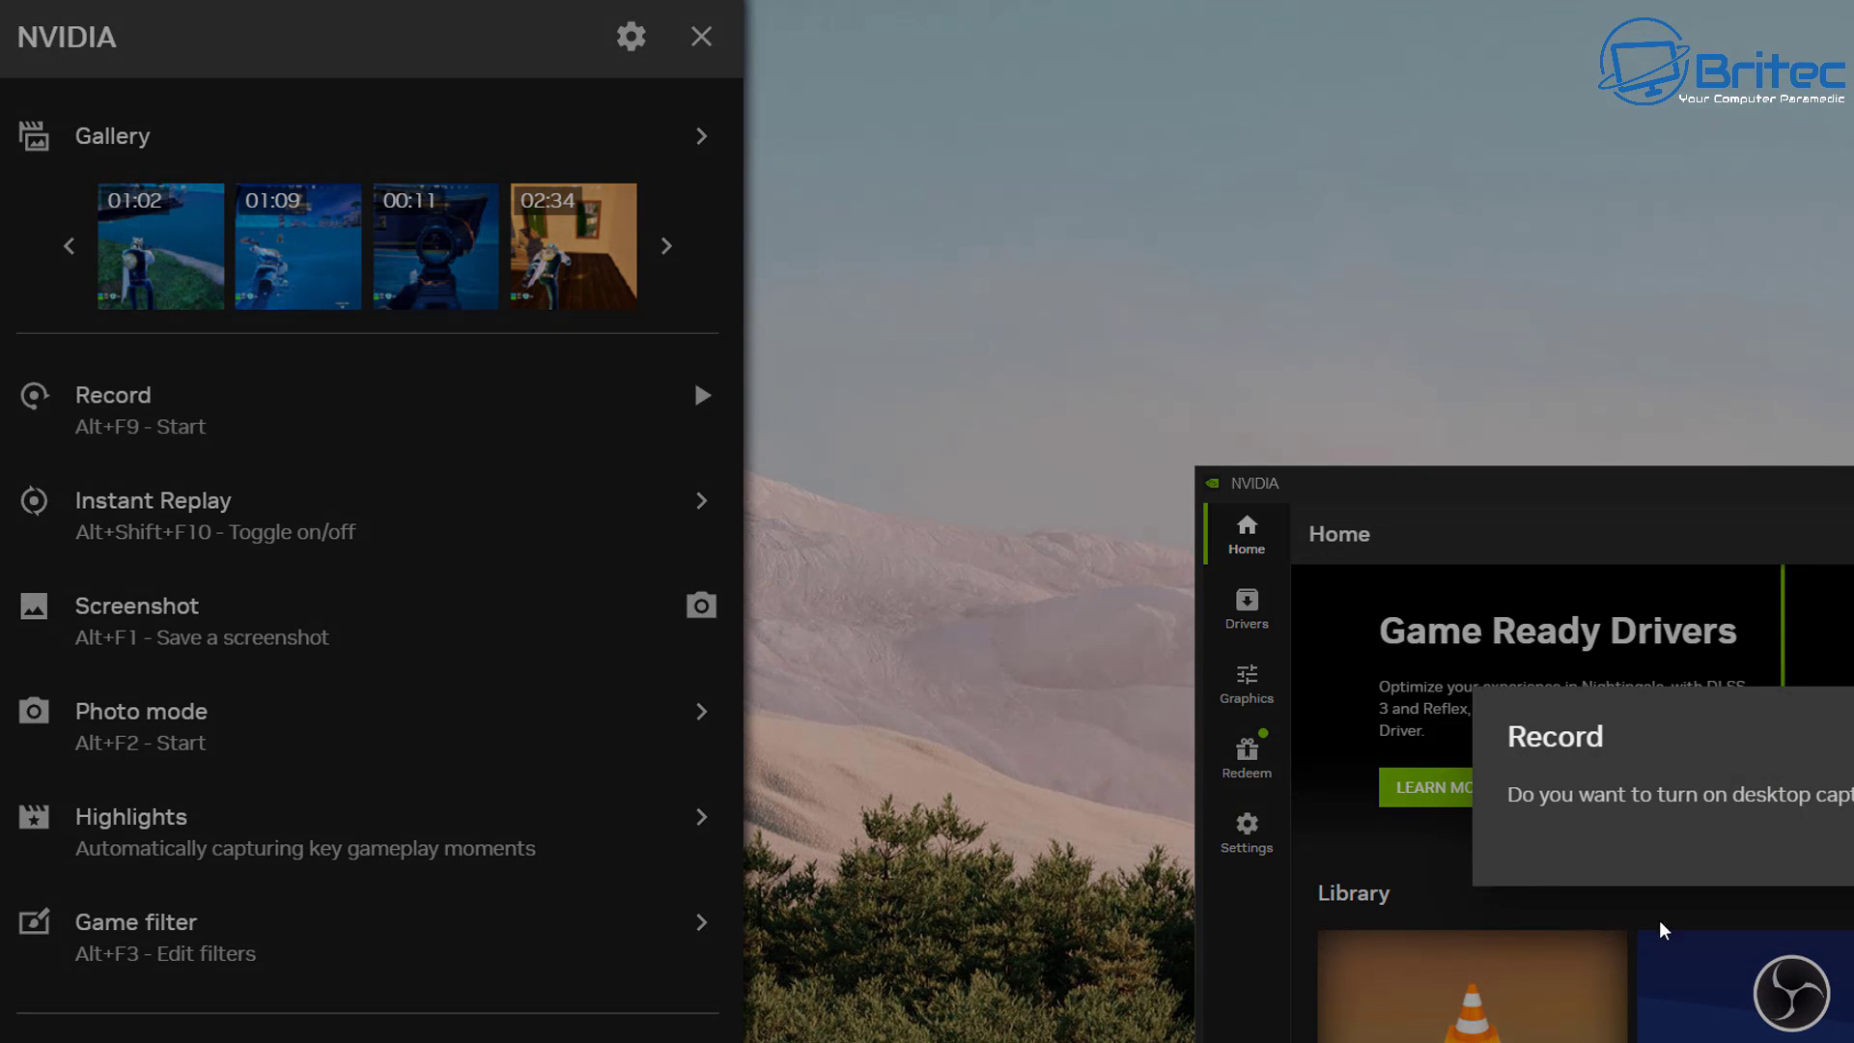
key(Escape)
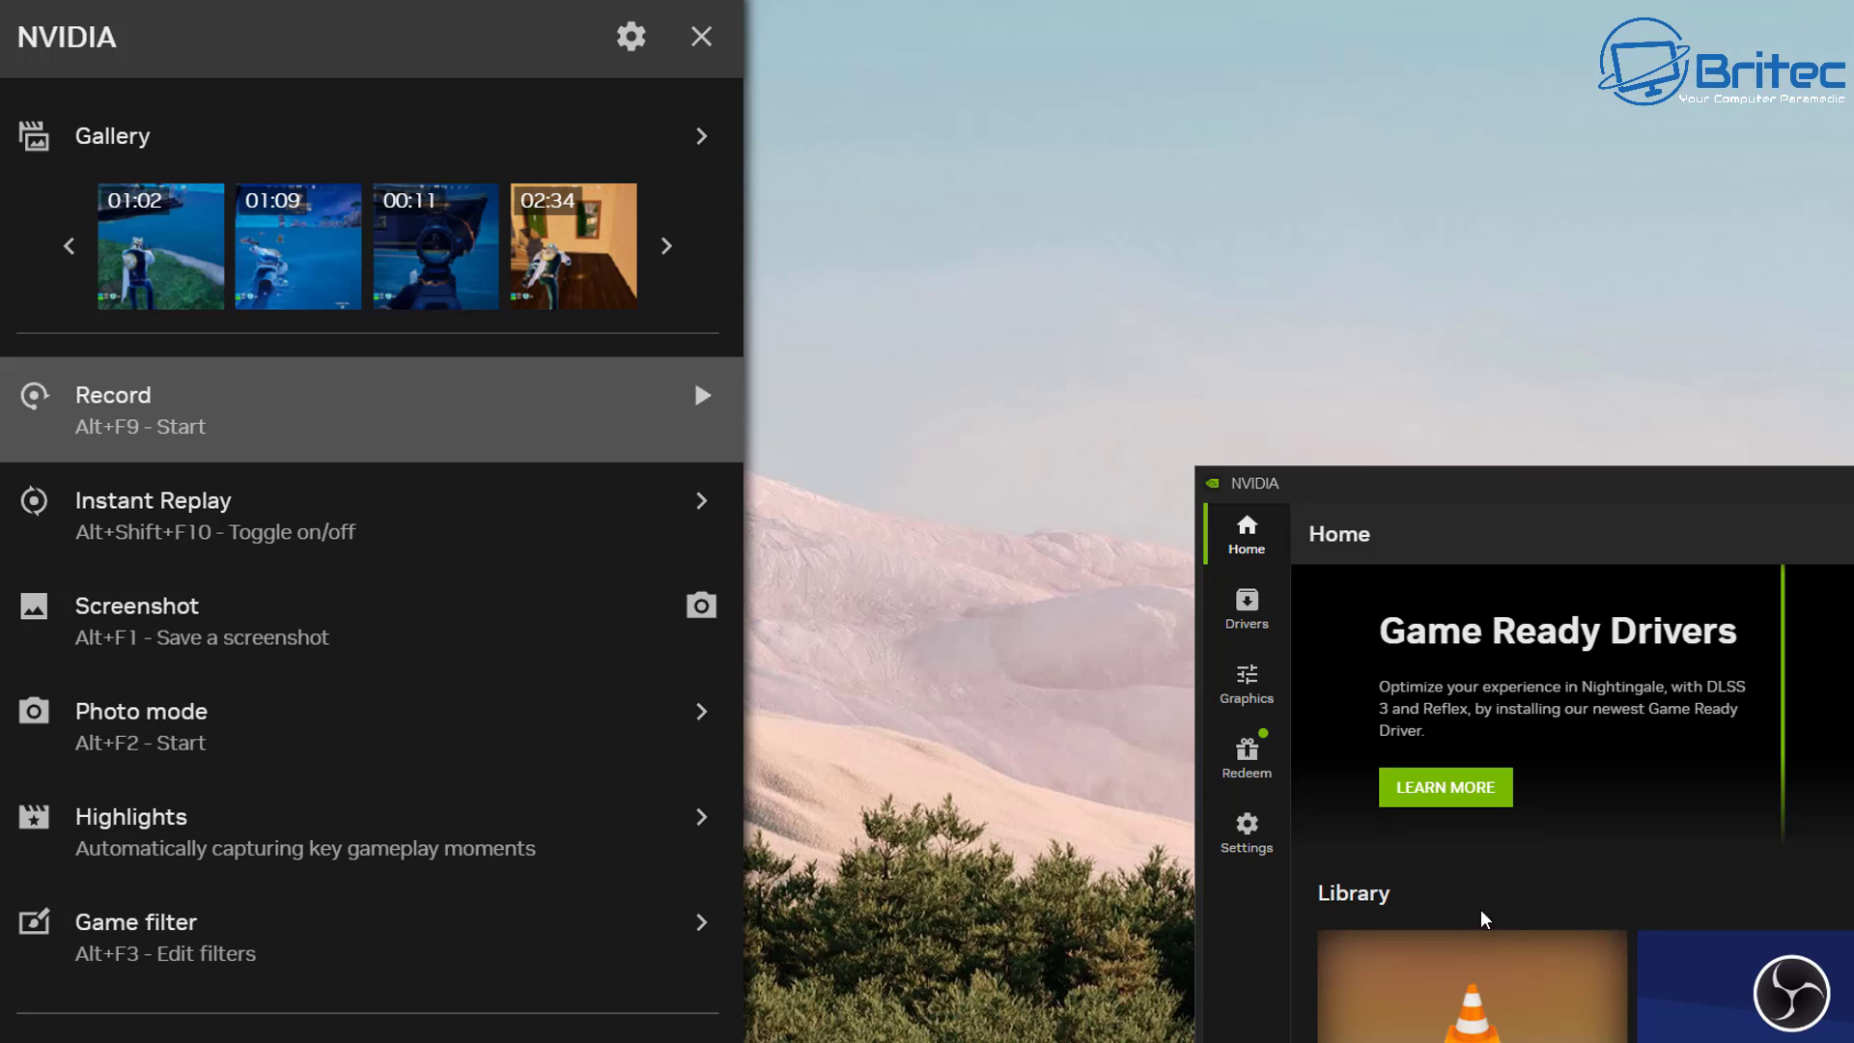
Switch on Instant Replay to save the last 3 minutes and return to the overlay menu.
click(294, 529)
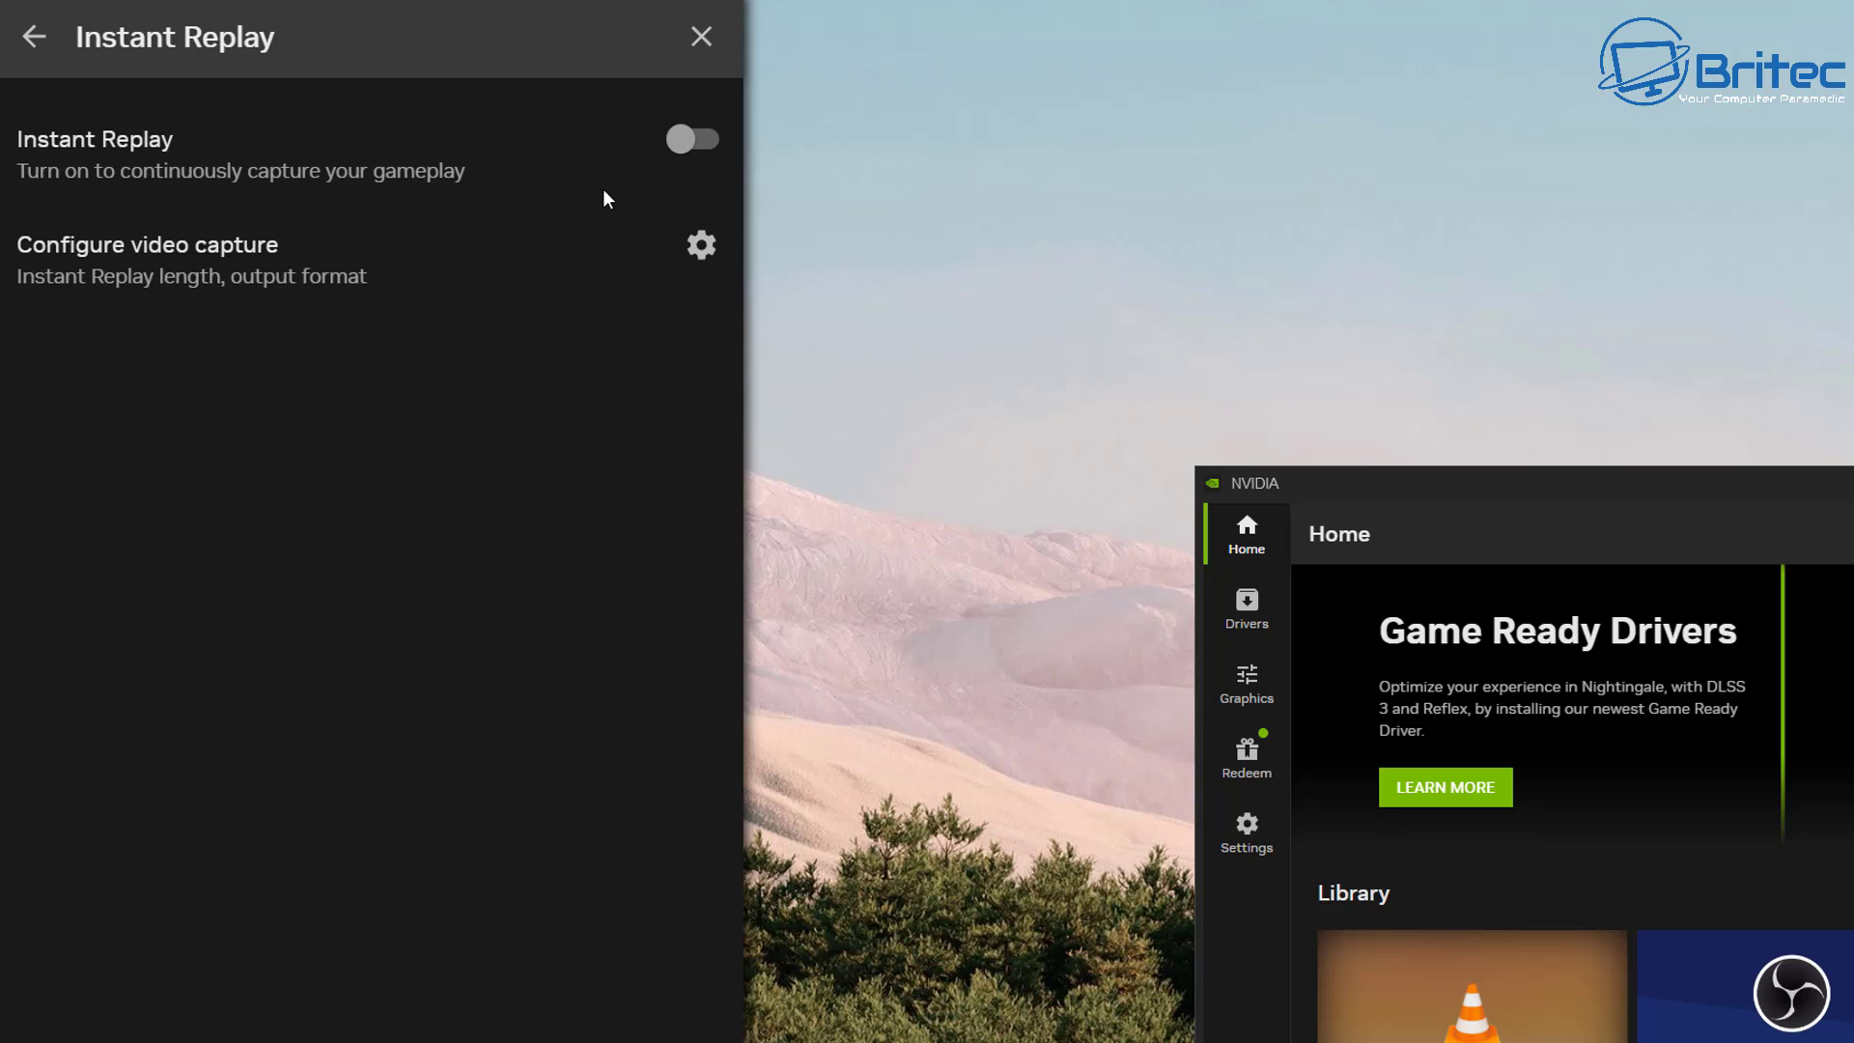
click(693, 140)
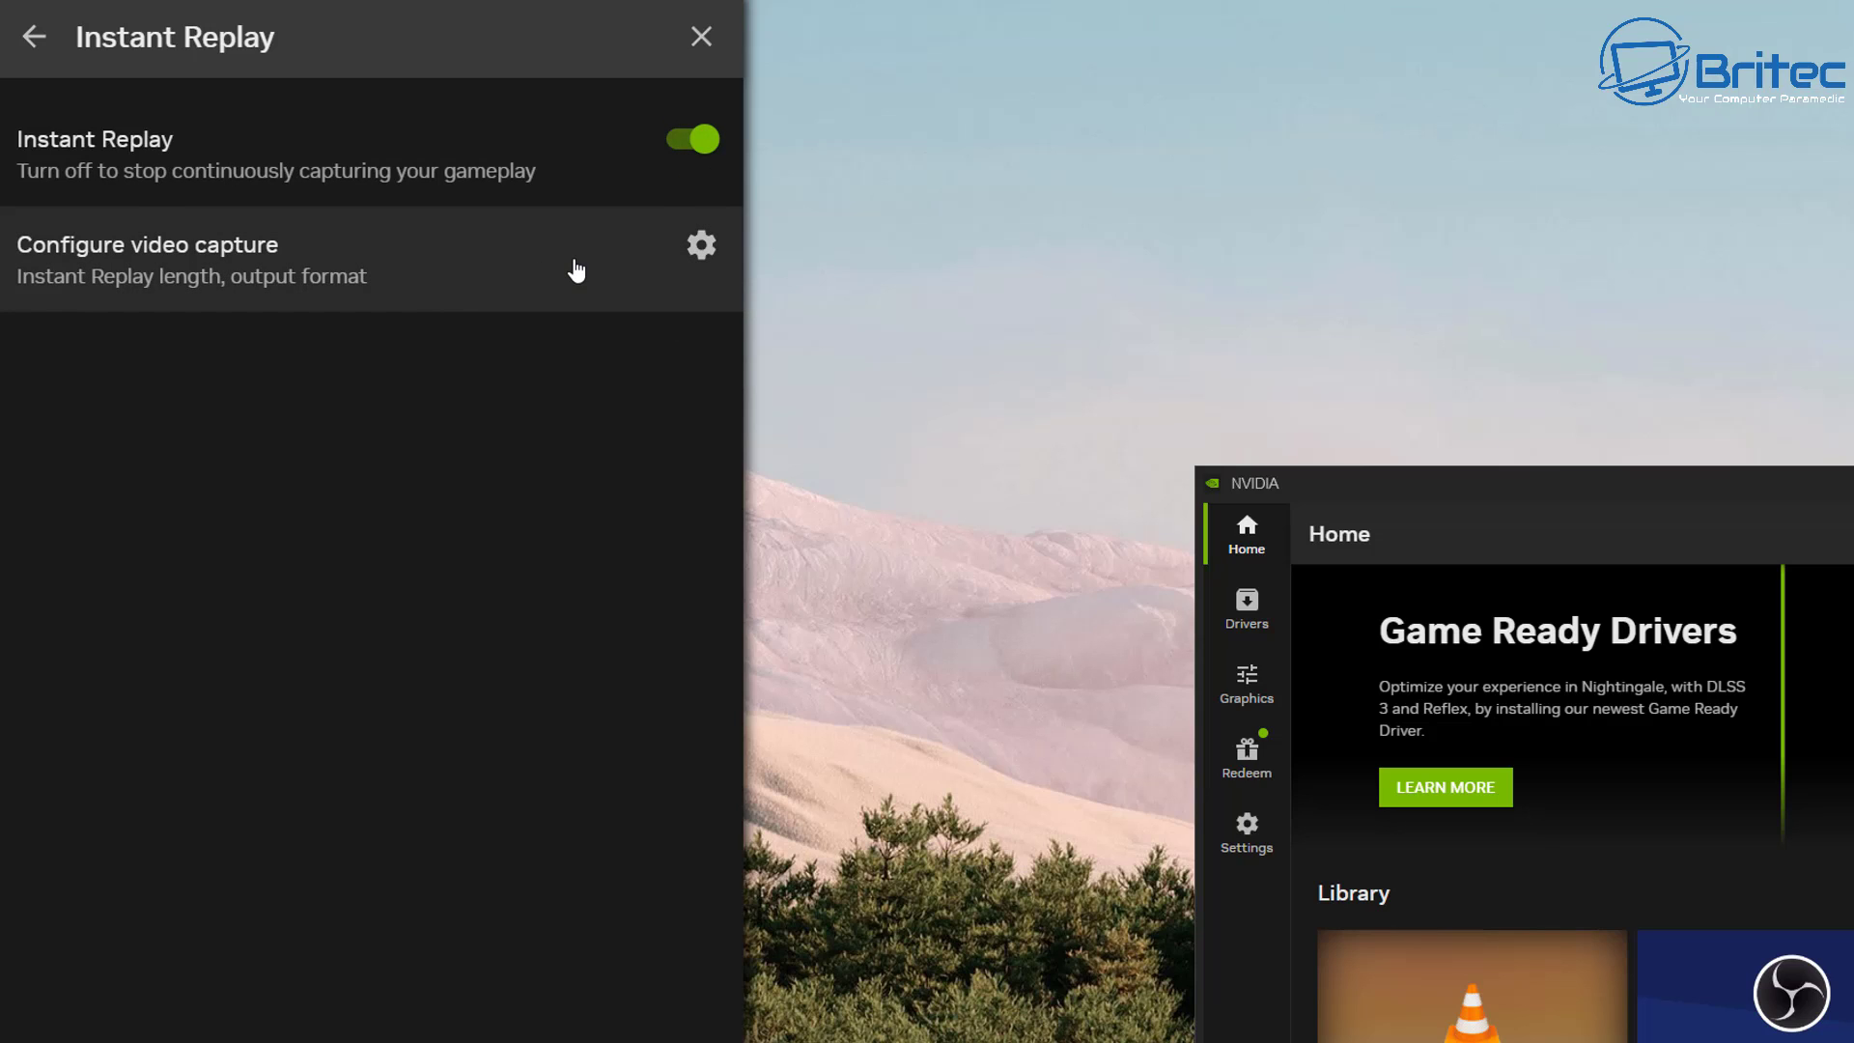
click(34, 39)
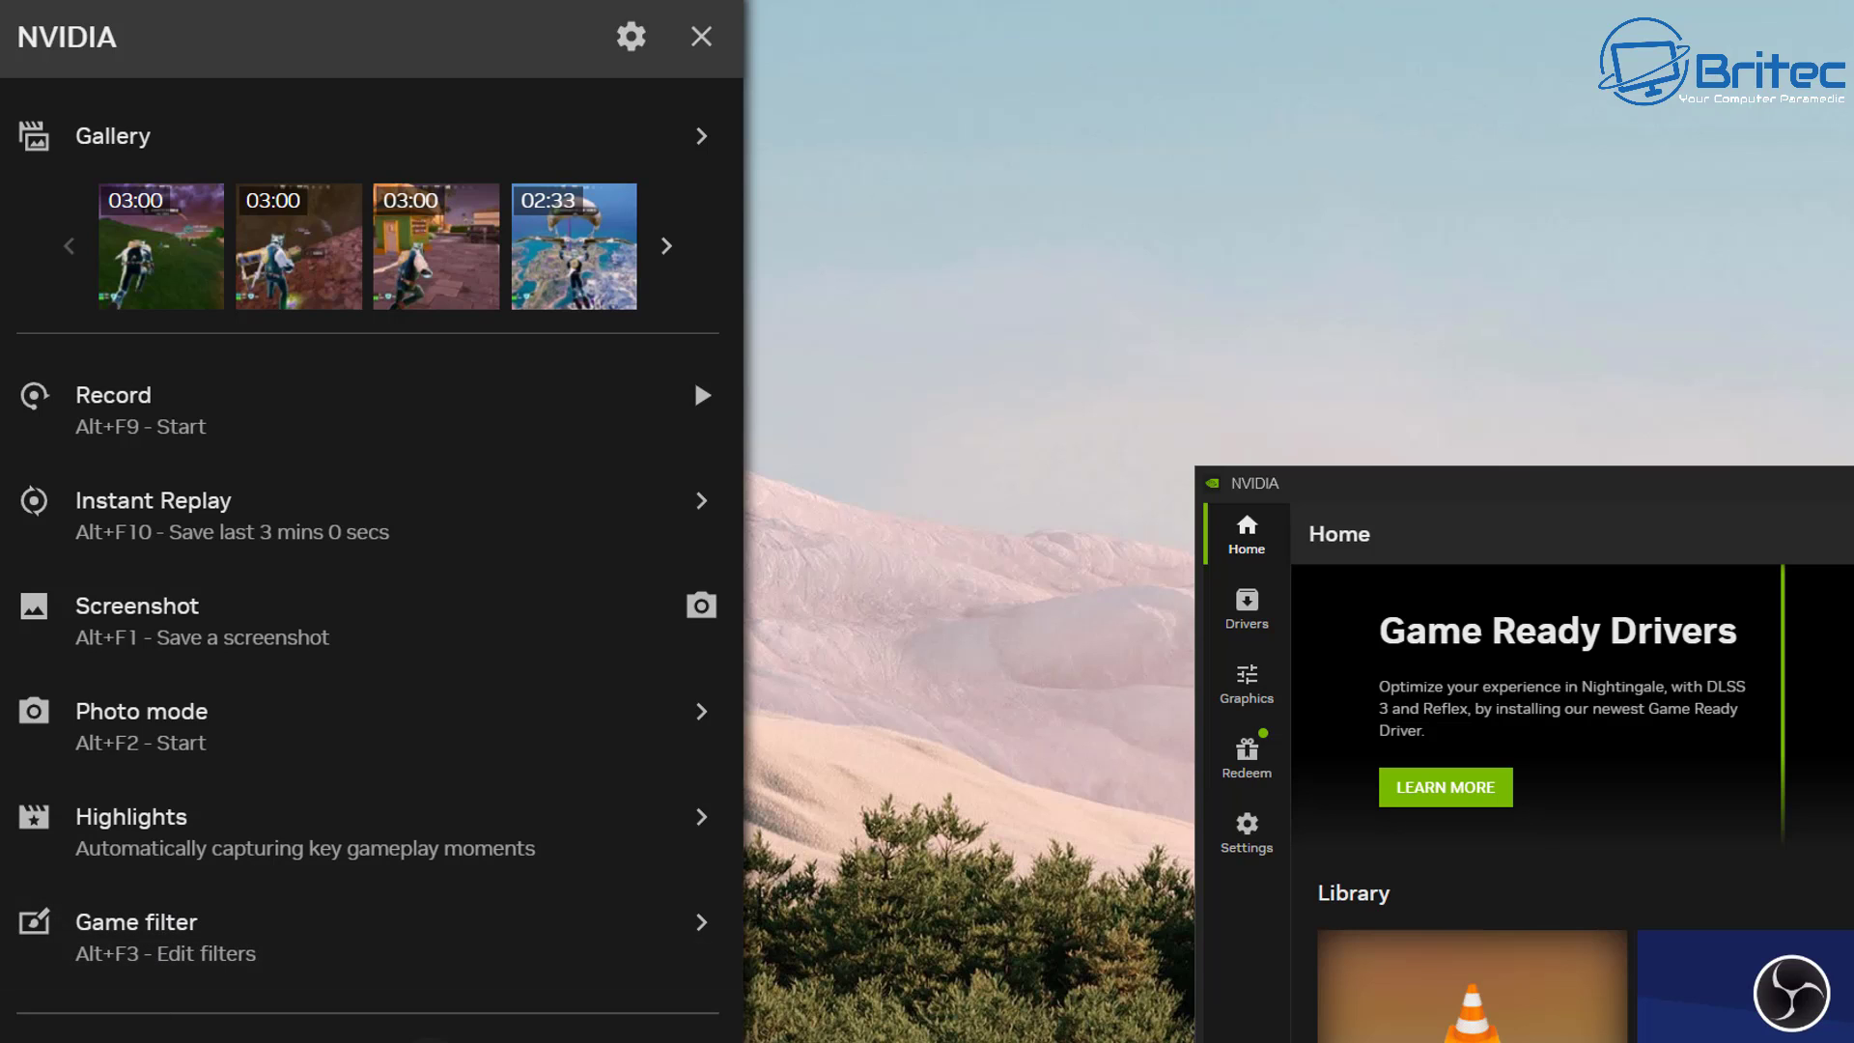
Look over the overlay's Settings panel, then go back to the main overlay menu.
click(632, 37)
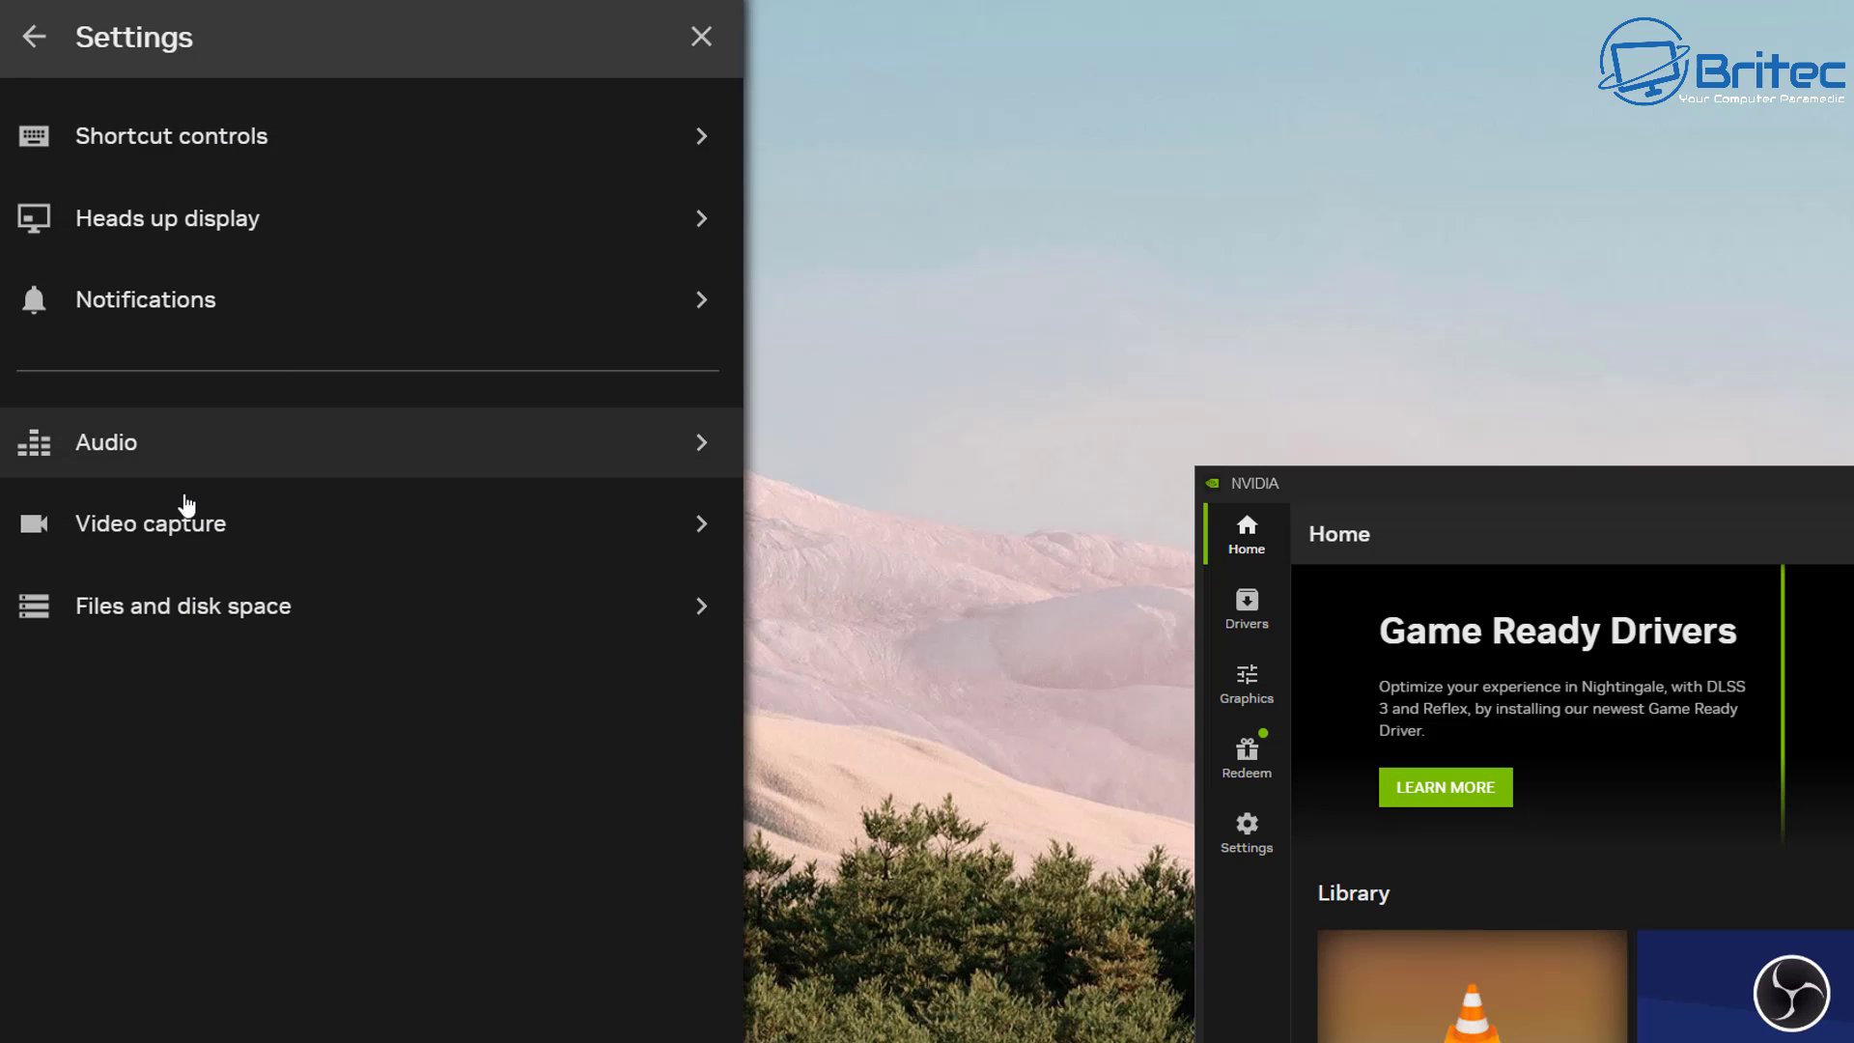
click(36, 50)
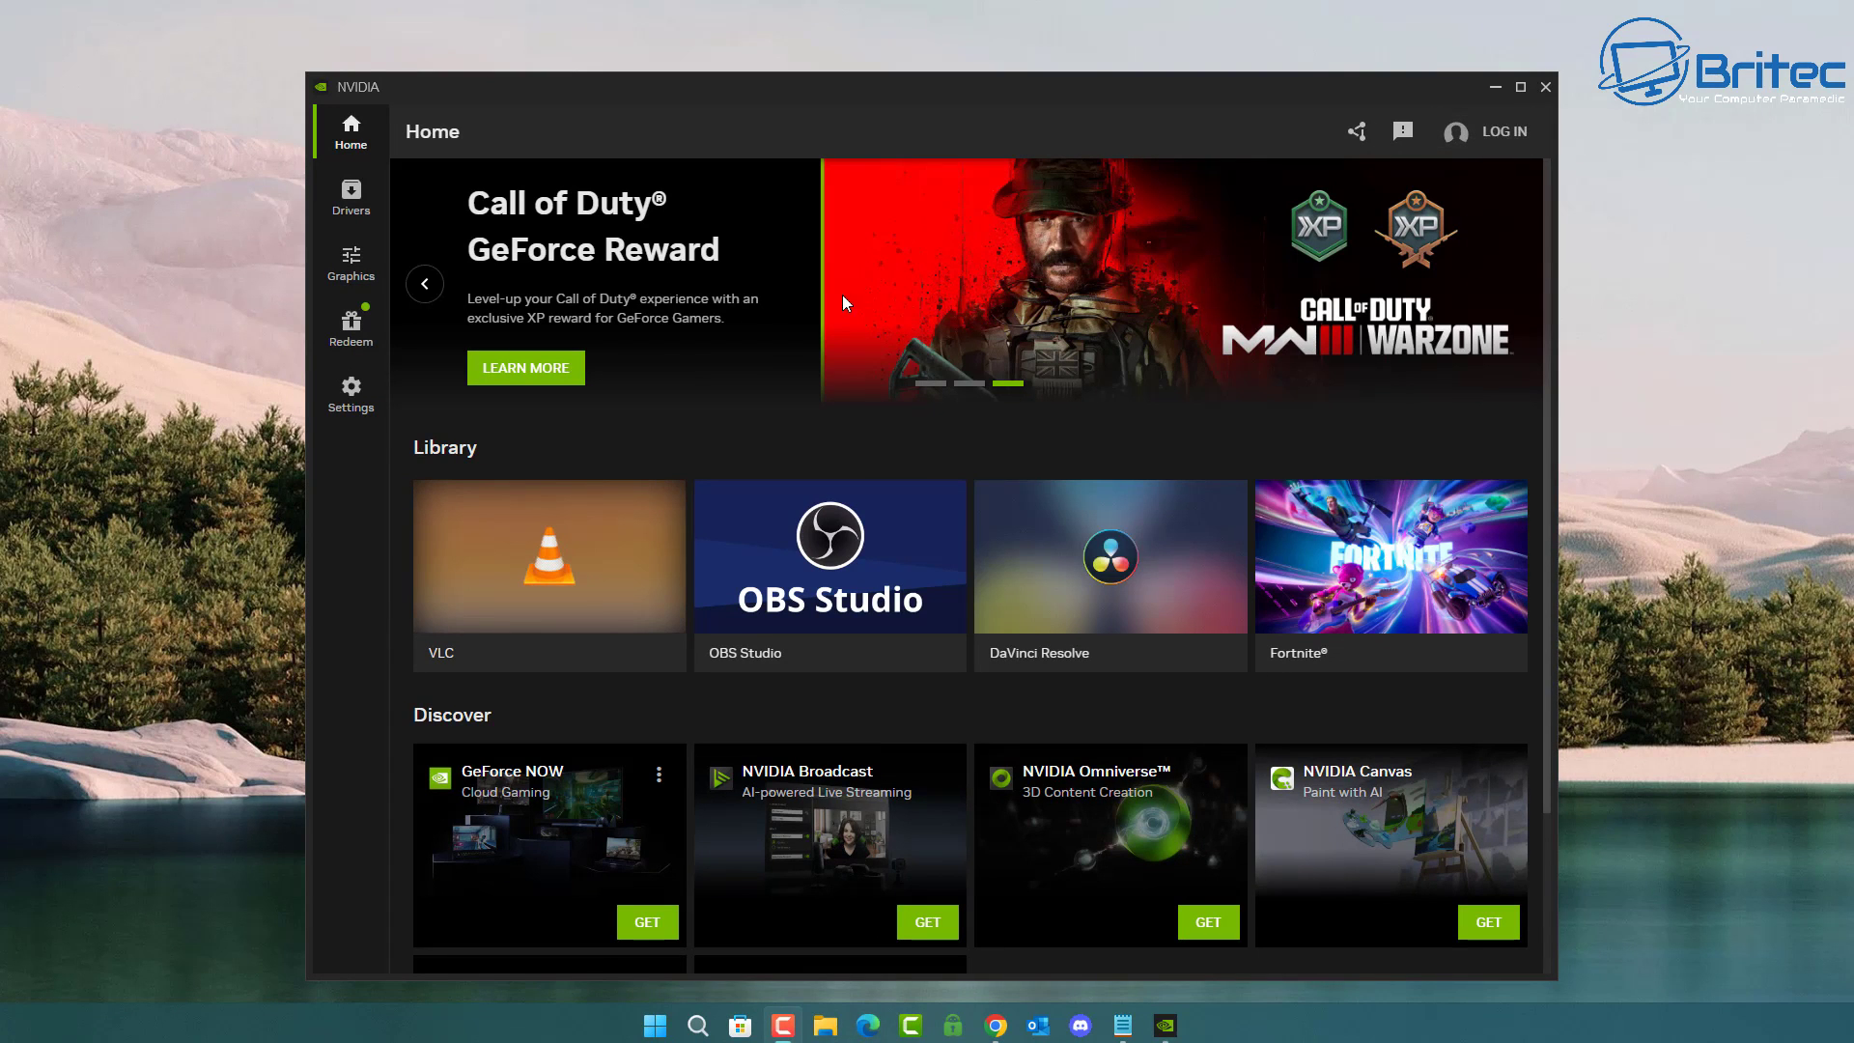
Close the NVIDIA App window, leaving only the Windows desktop and taskbar.
click(1544, 87)
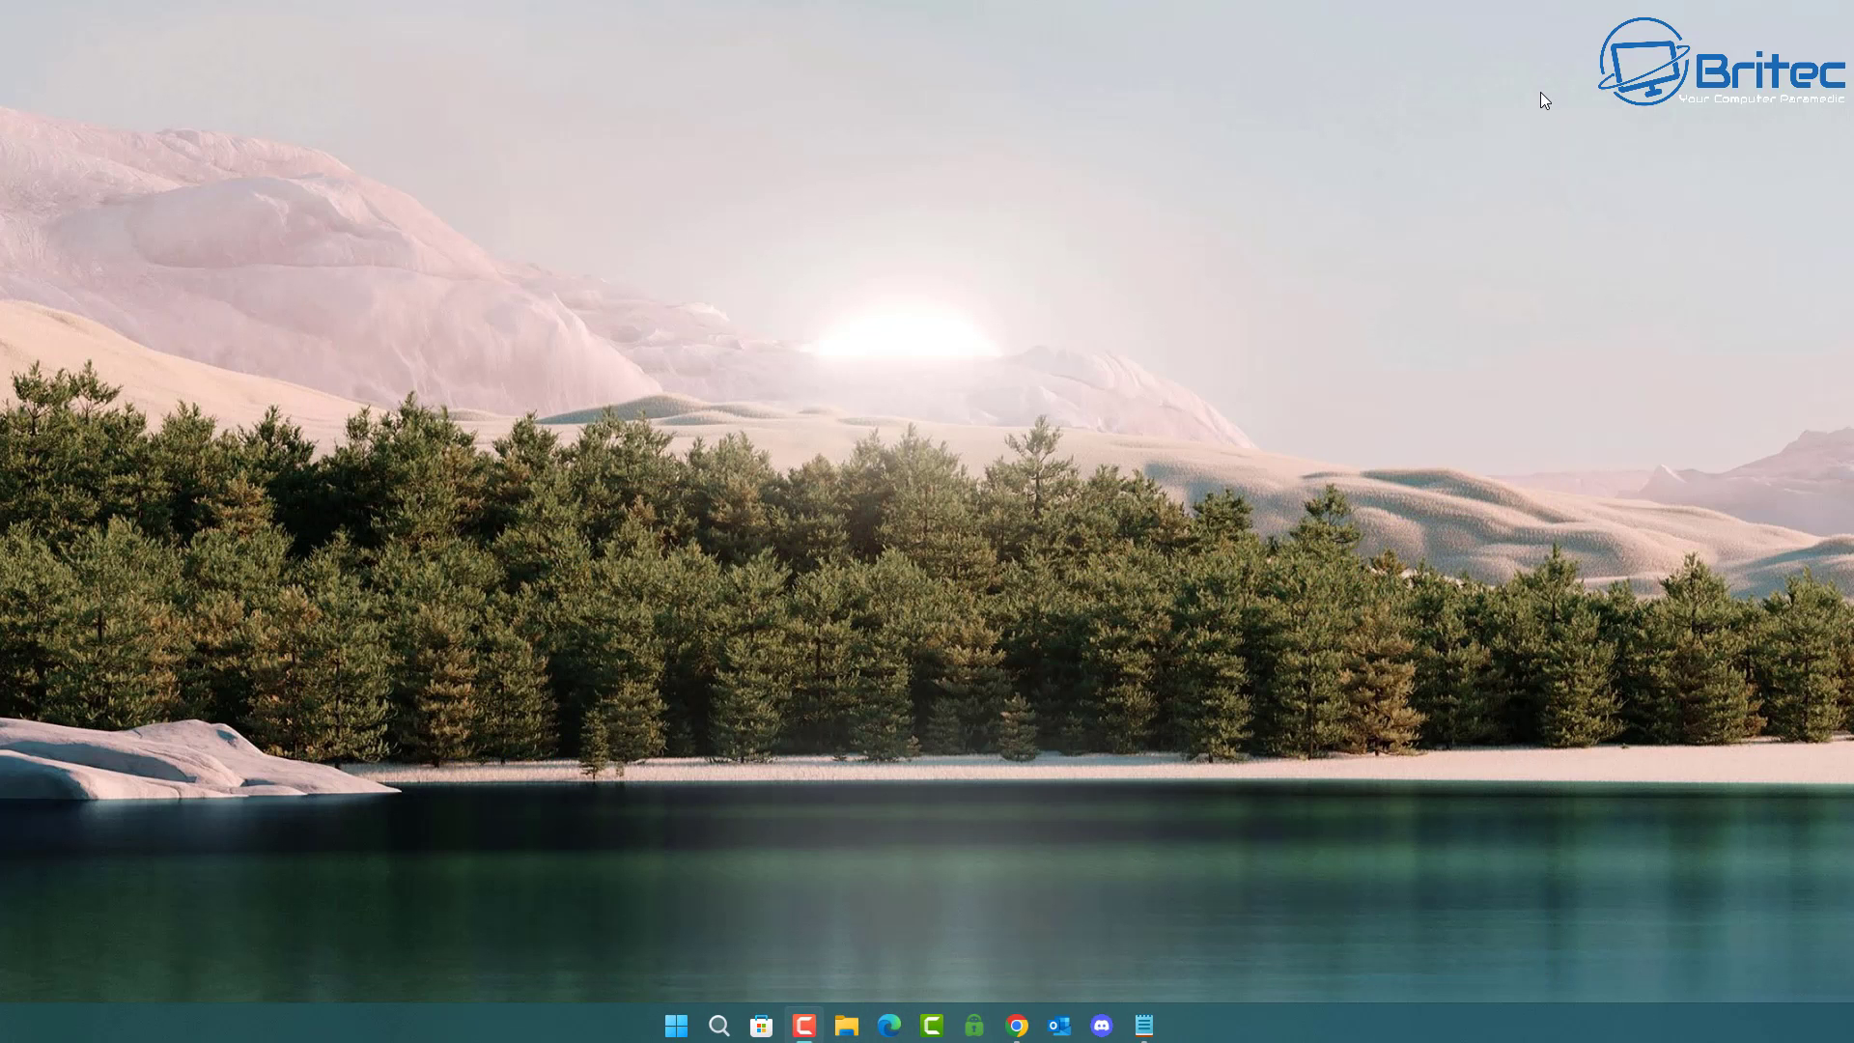